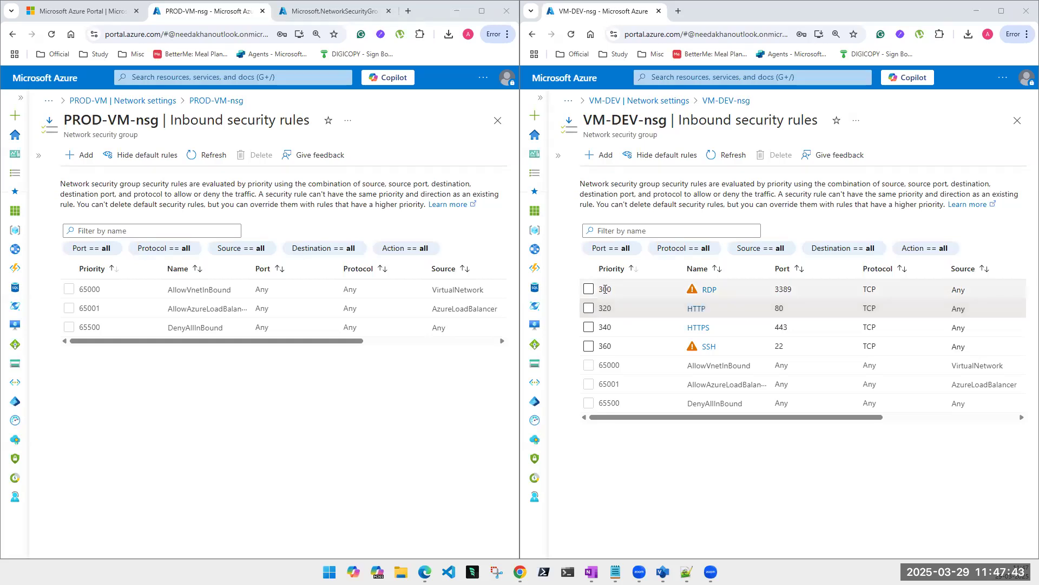
Examine the priorities of the default inbound security rules in VM-DEV-nsg
double_click(610, 366)
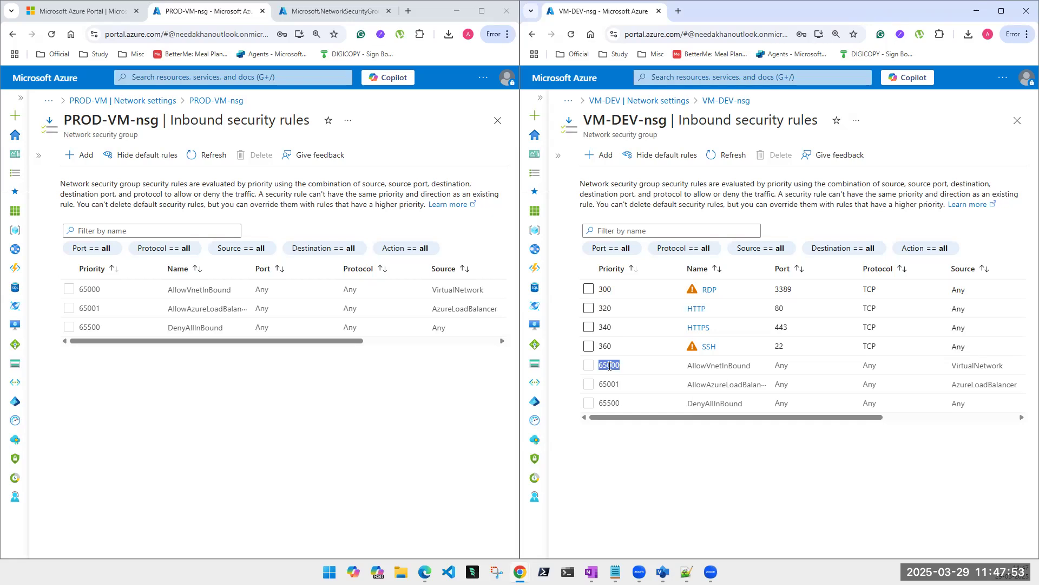
double_click(613, 404)
left_click_drag(604, 366, 619, 399)
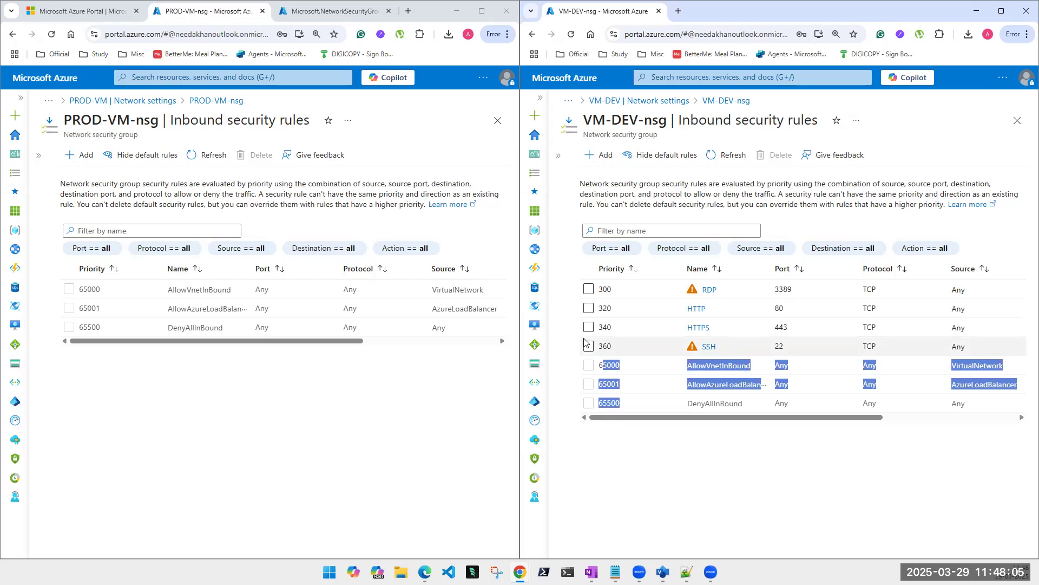
left_click(606, 388)
left_click_drag(598, 366, 626, 401)
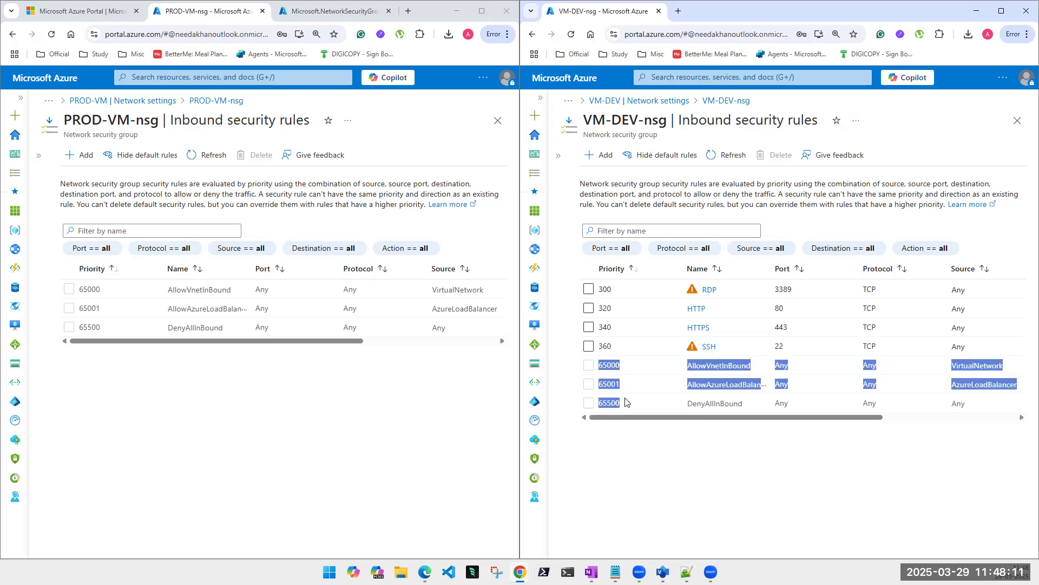
left_click(623, 436)
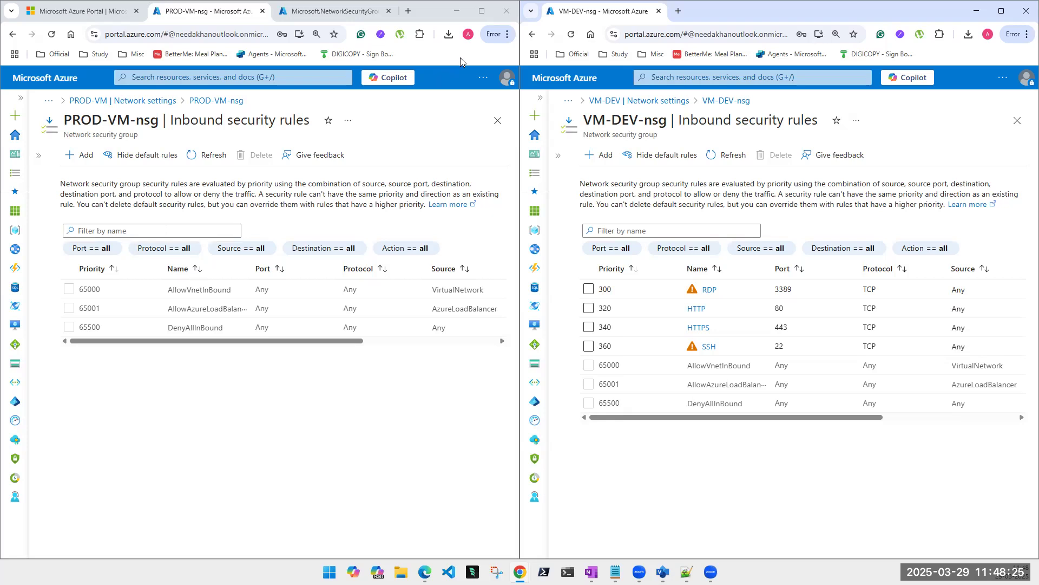
Maximize the PROD-VM-nsg window, open PROD-VM from the virtual machines list and copy its public IP address
left_click(481, 11)
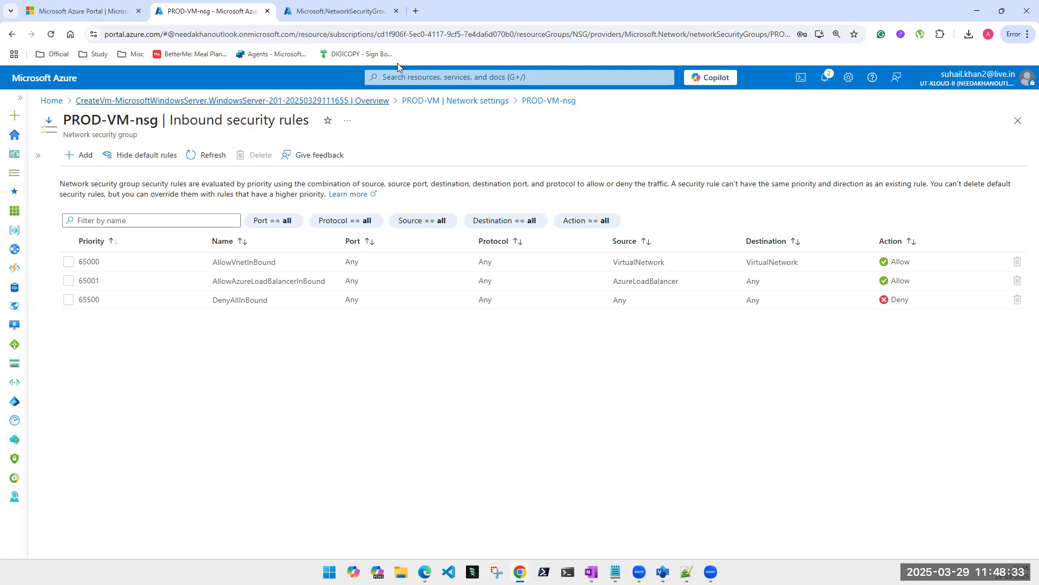
left_click(429, 76)
left_click(406, 260)
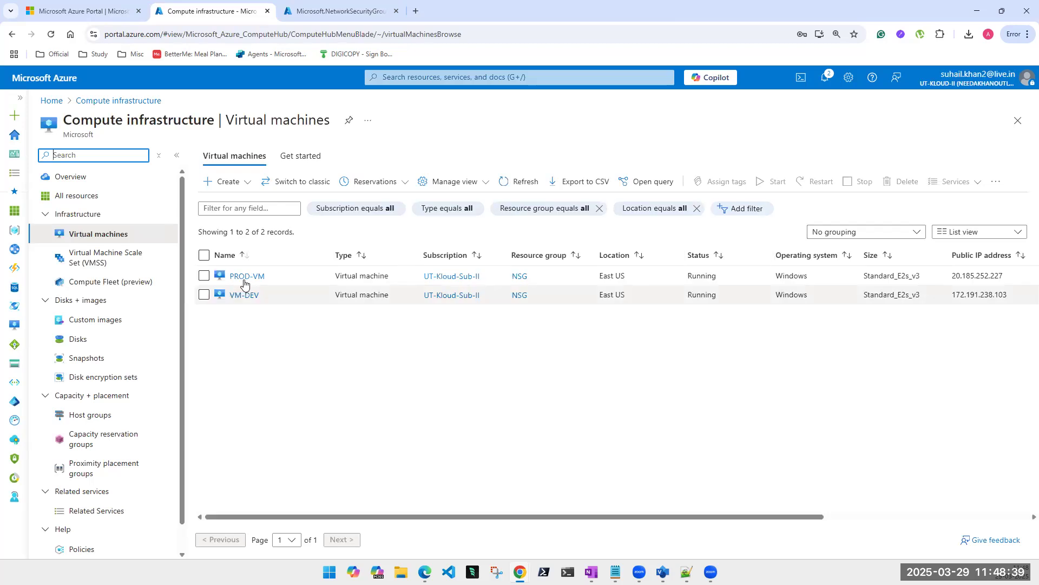
left_click(246, 281)
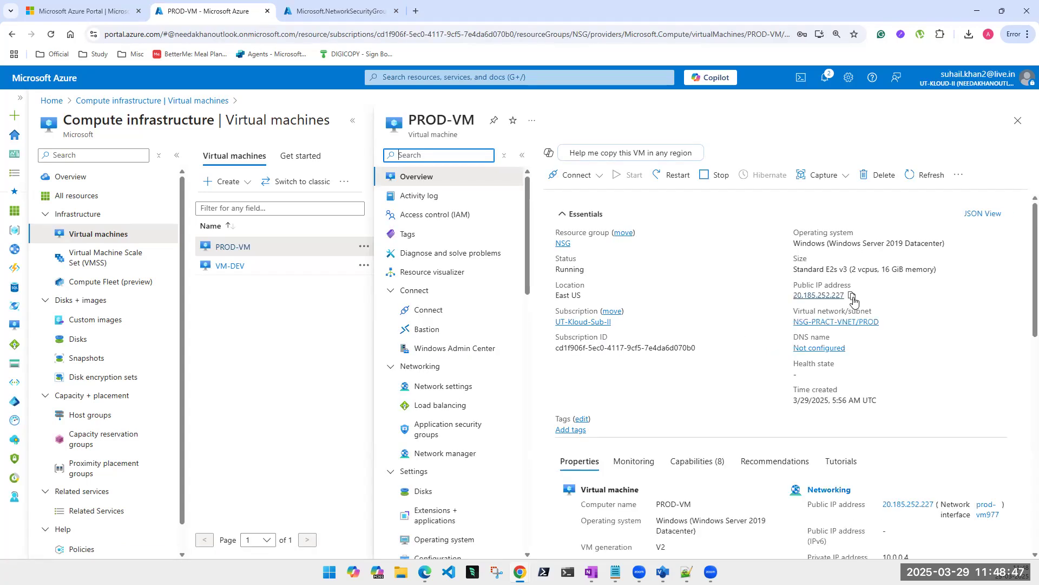
left_click(852, 296)
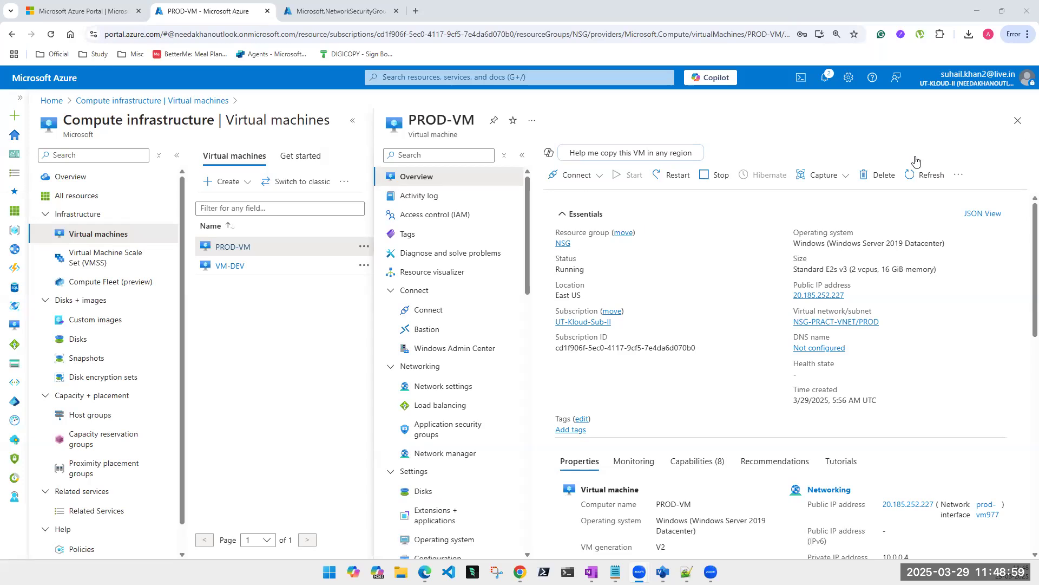
Launch Remote Desktop Connection and try to connect to PROD-VM at its copied public IP address, 20.185.252.227
key("Escape")
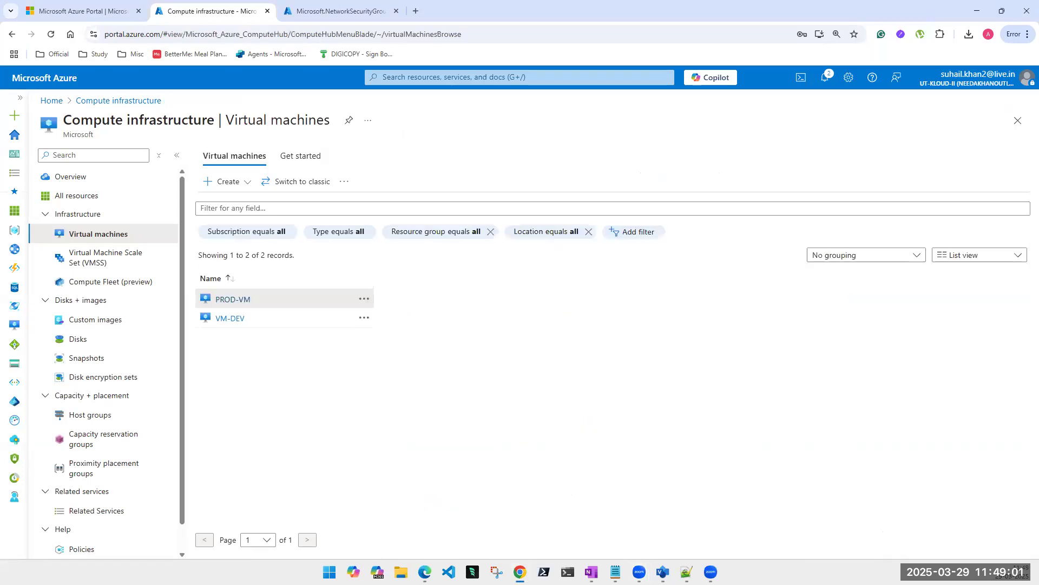
key("super")
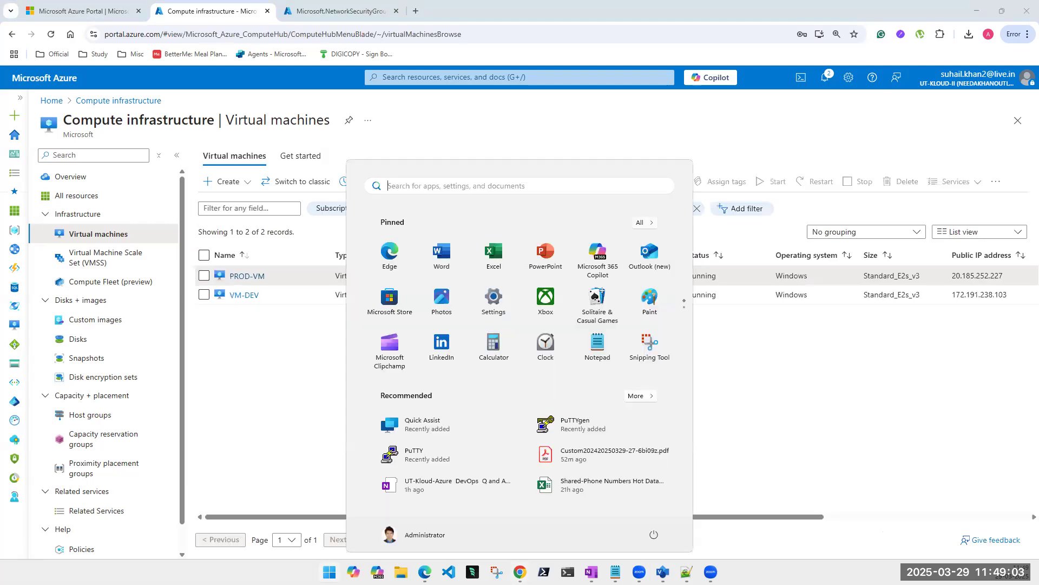
type("mstsc")
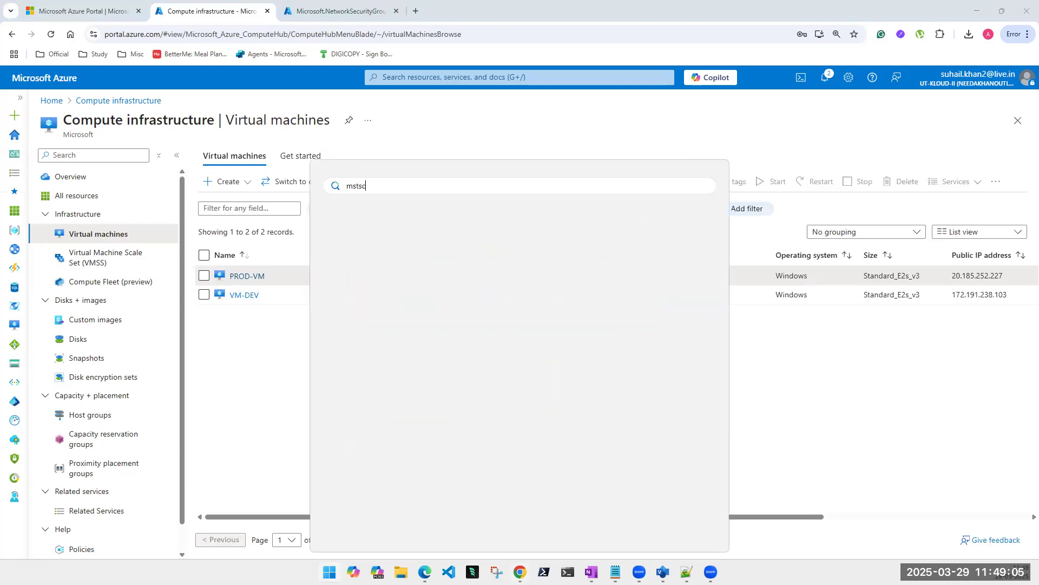
key("Return")
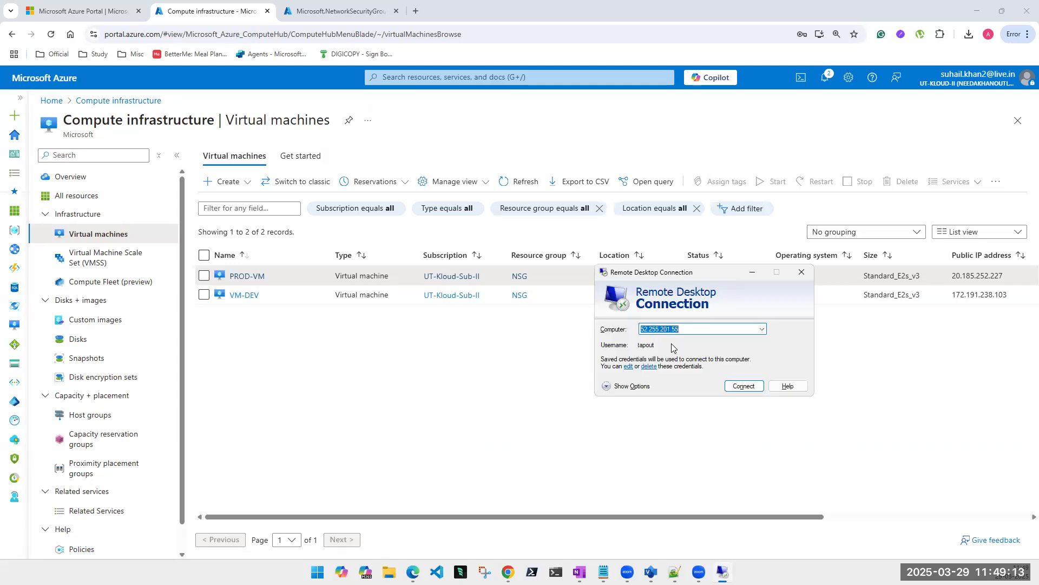
key("ctrl+v")
left_click(744, 386)
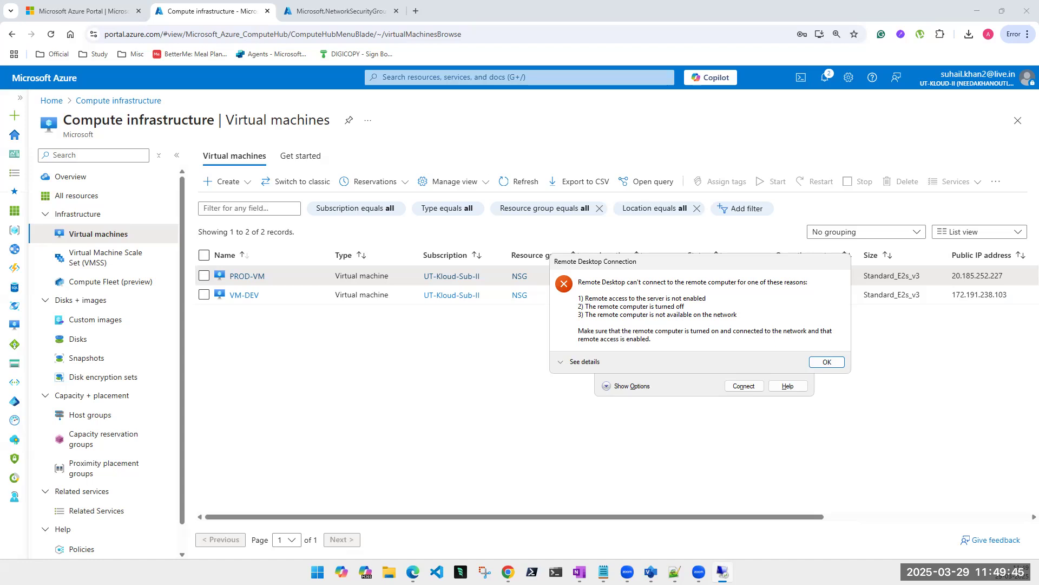
Dismiss the connection error, open VM-DEV from the virtual machines list and copy its public IP address
left_click(242, 295)
left_click(242, 295)
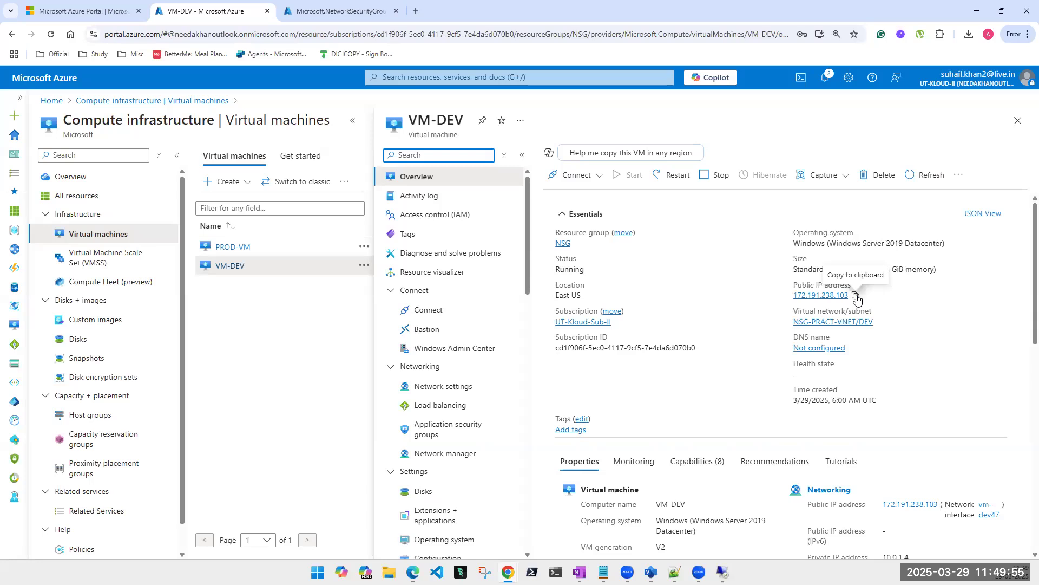
left_click(855, 295)
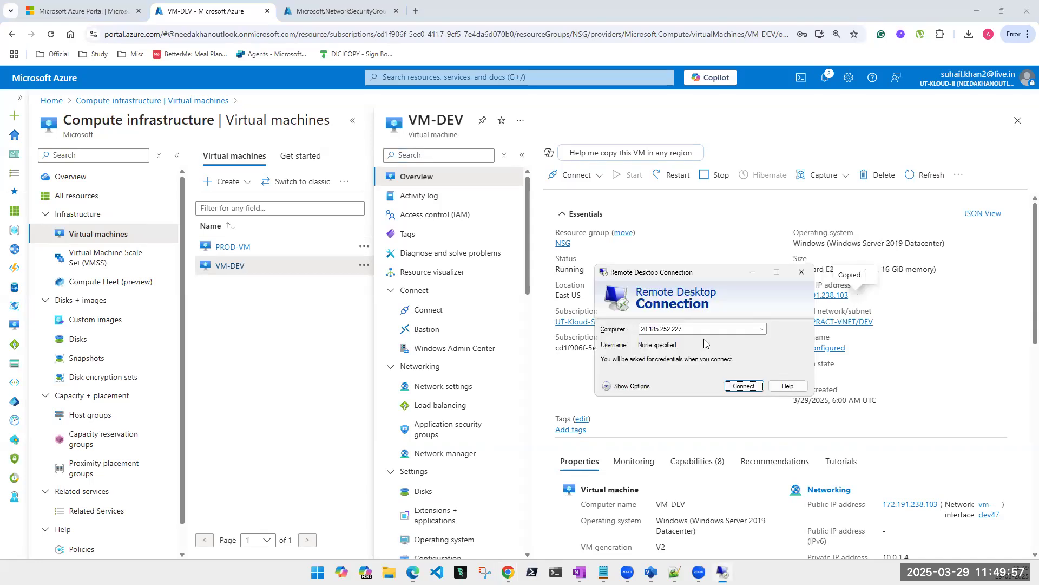
Test a Remote Desktop connection to VM-DEV at 172.191.238.103 up to the credentials prompt, cancel it and close Remote Desktop Connection
left_click(672, 329)
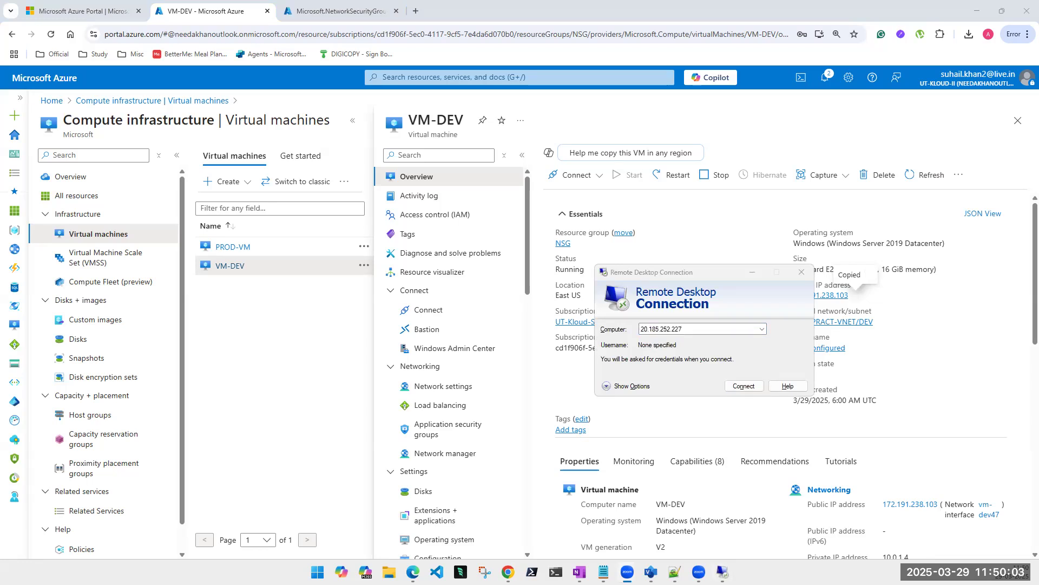
left_click(715, 332)
key("ctrl+a")
key("ctrl+v")
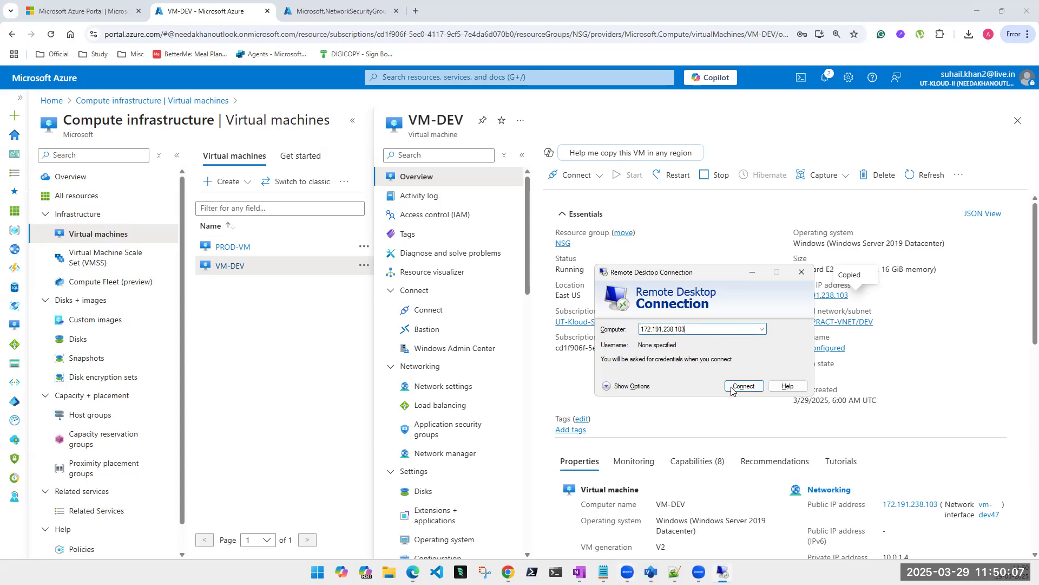
left_click(731, 388)
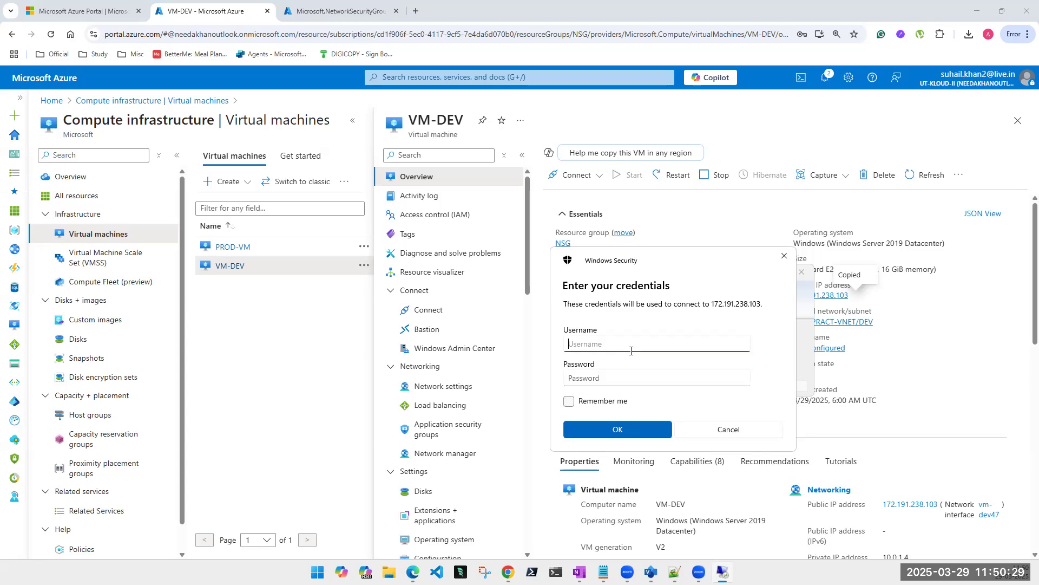
type("`")
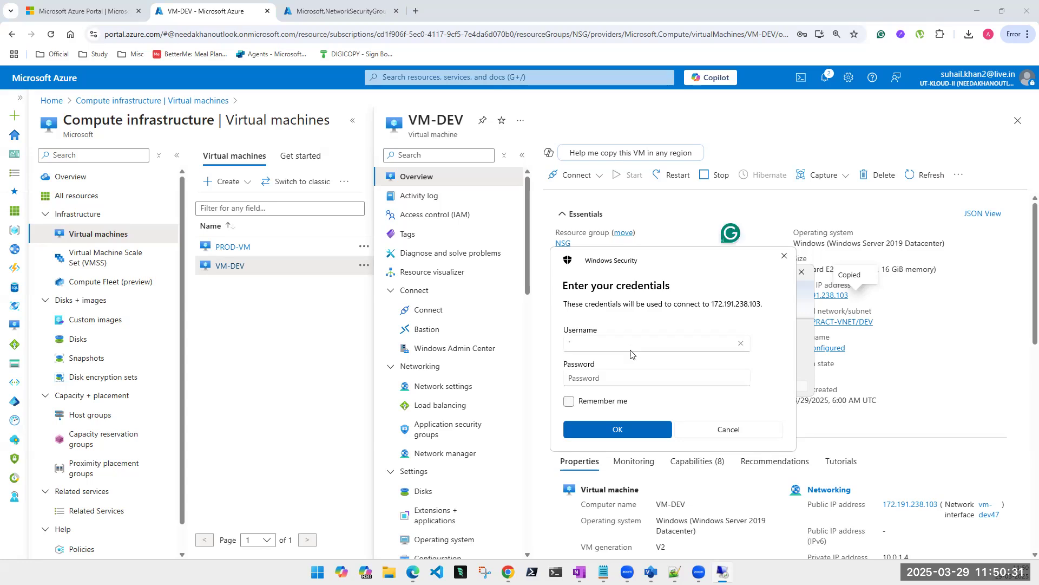
key("Escape")
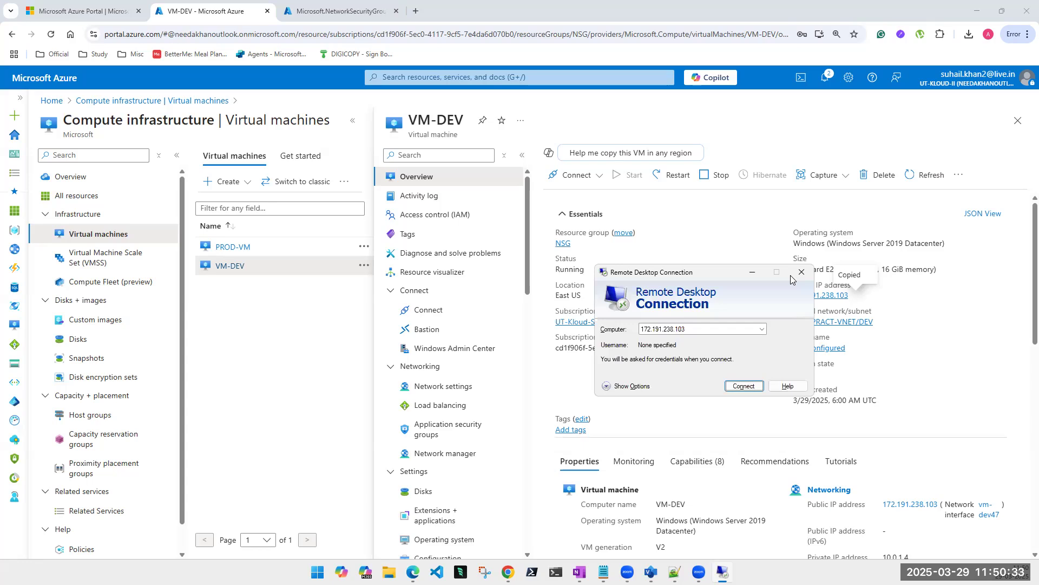
left_click(797, 273)
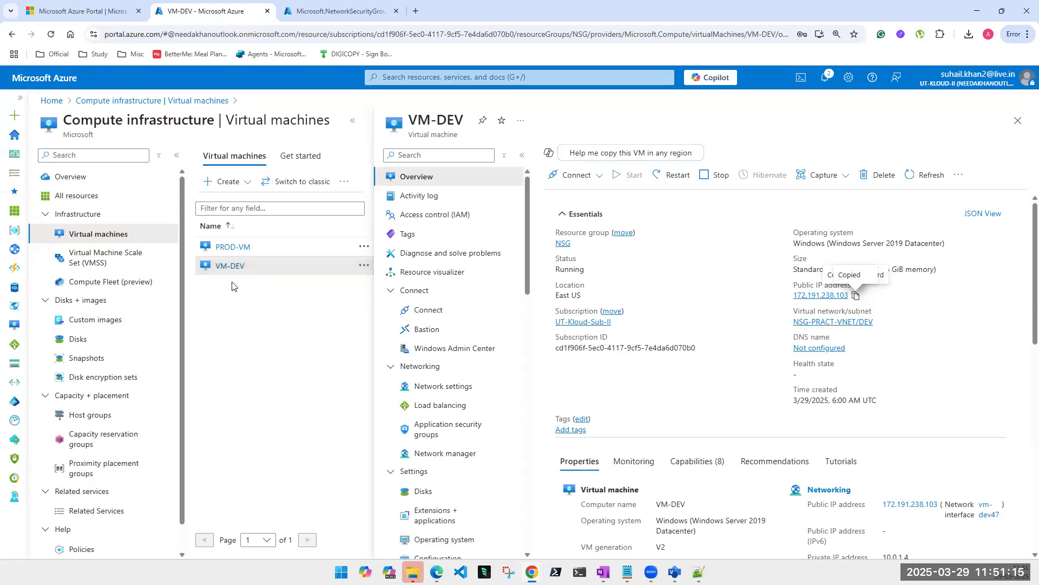
Open PROD-VM-nsg from PROD-VM's network settings and review its inbound and outbound security rules
left_click(232, 247)
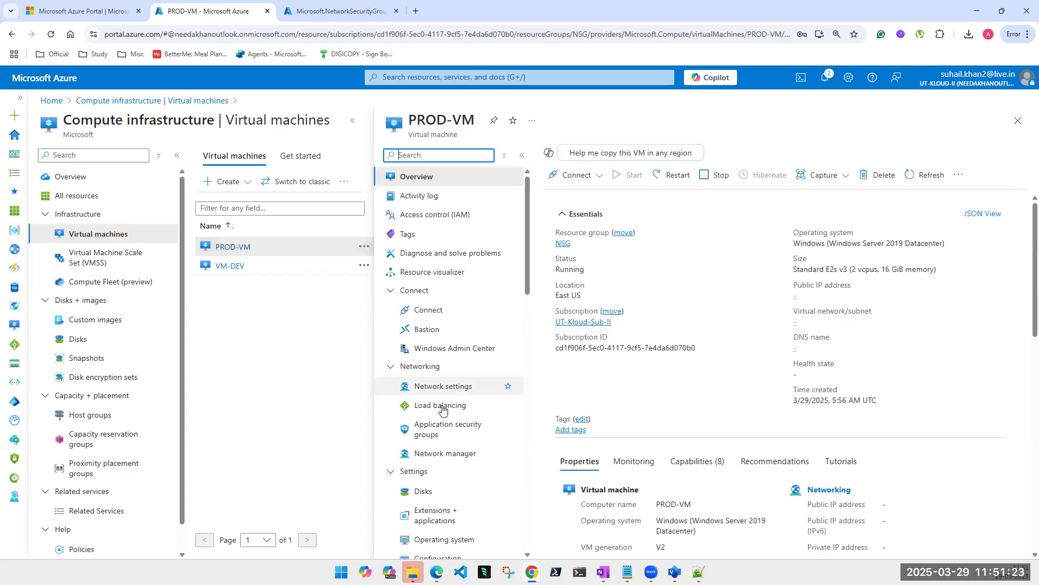
left_click(480, 76)
left_click(176, 156)
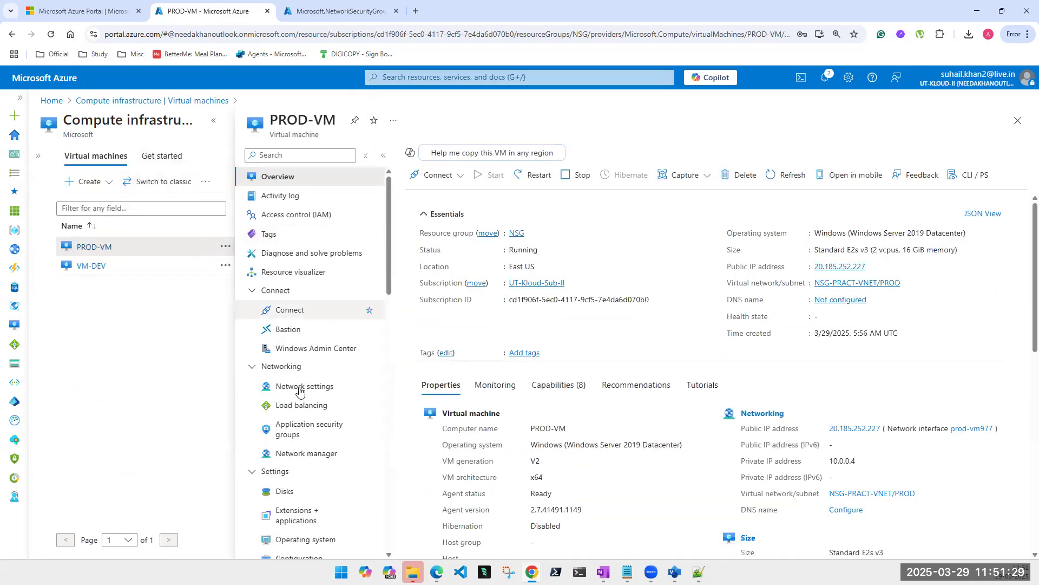
left_click(299, 391)
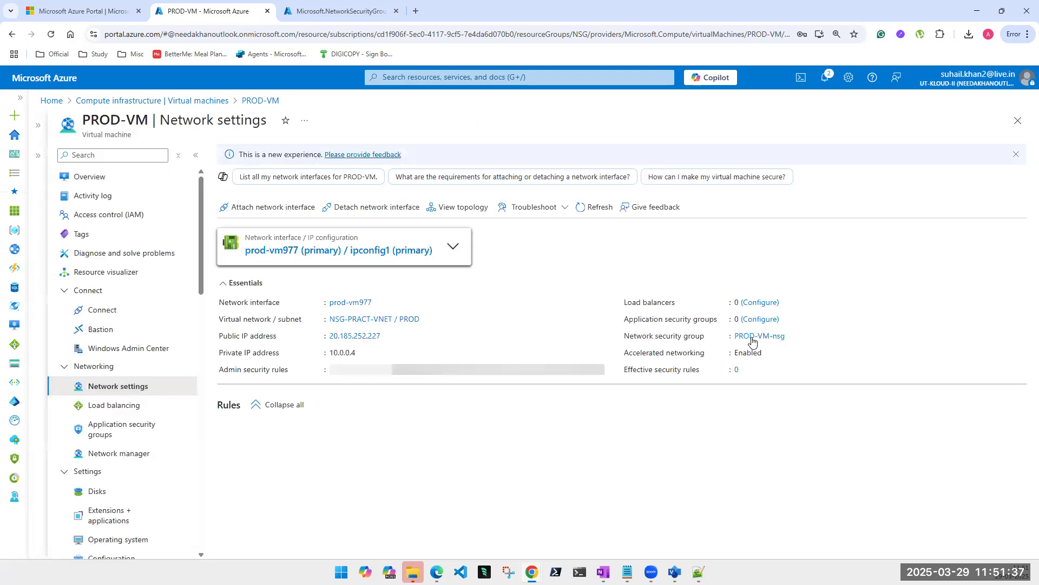
left_click(752, 336)
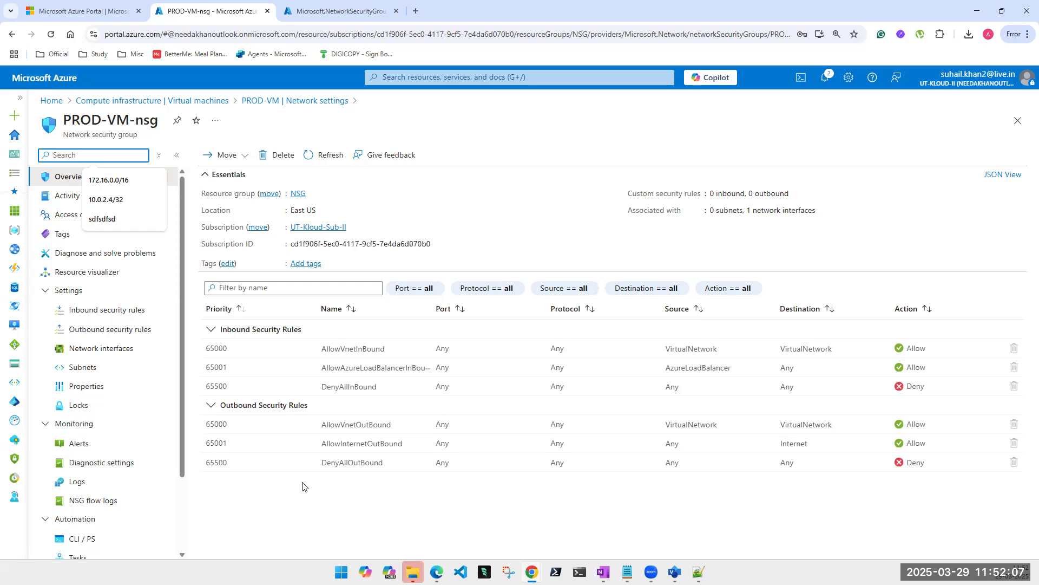
left_click(210, 412)
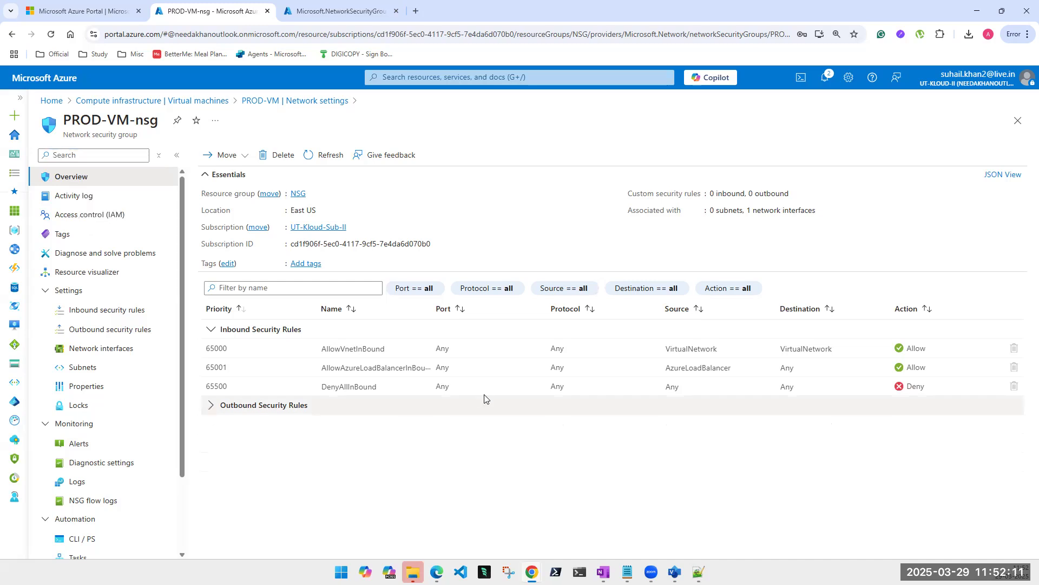
left_click(233, 407)
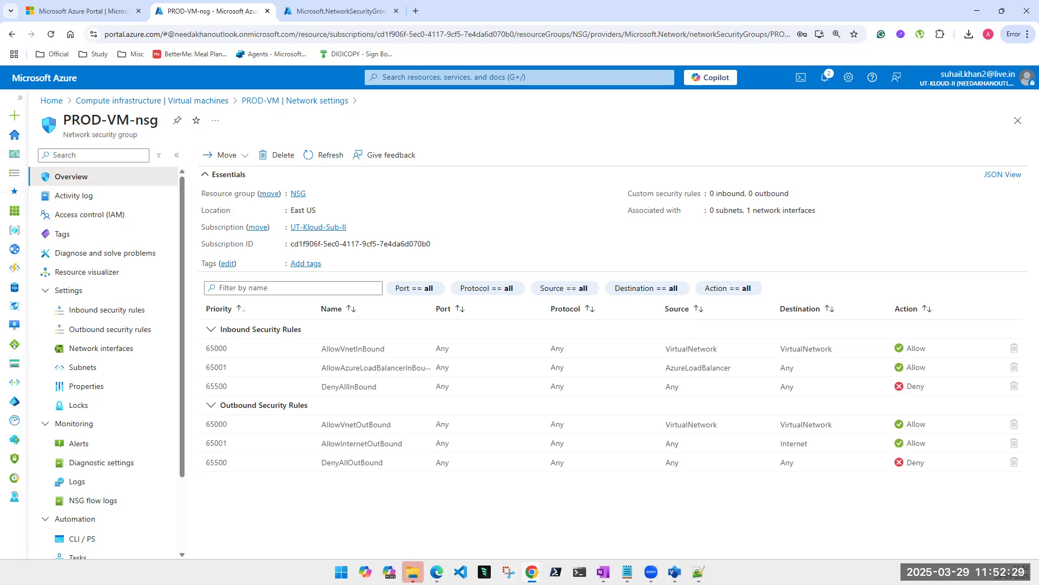
key("super")
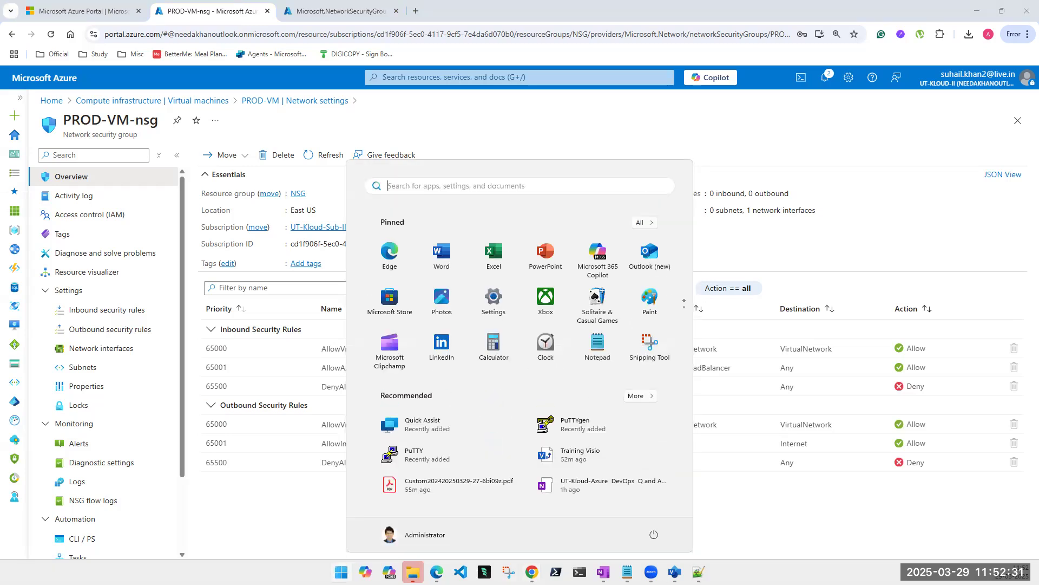
type("mst")
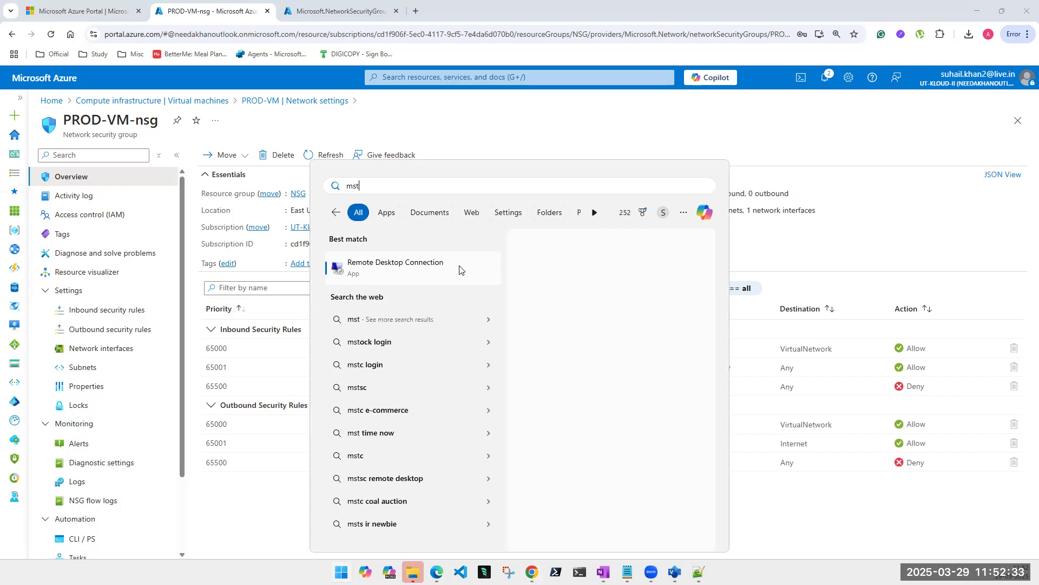
left_click(393, 271)
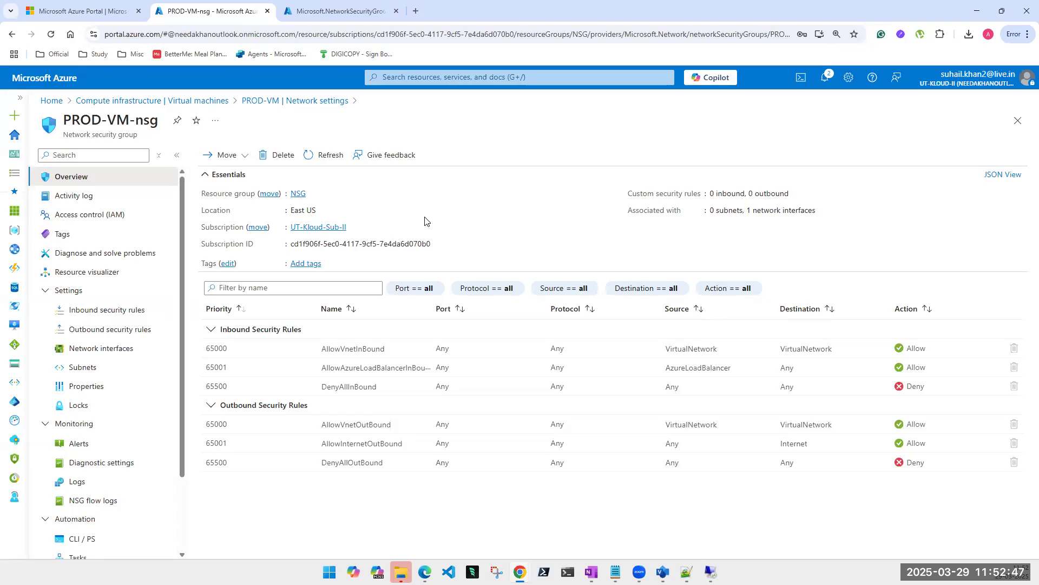
triple_click(96, 121)
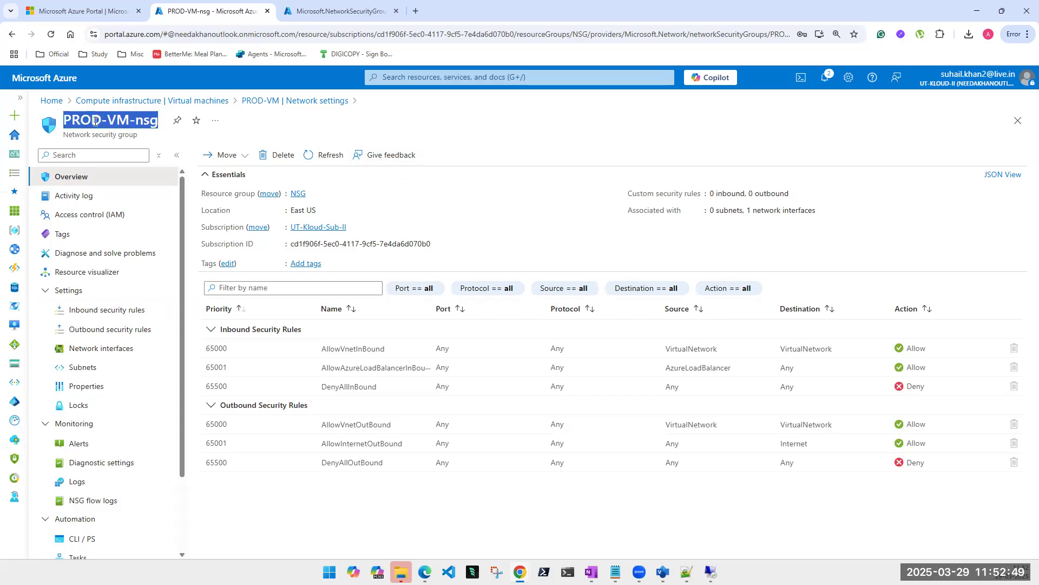
key("ctrl+c")
key("alt+Tab")
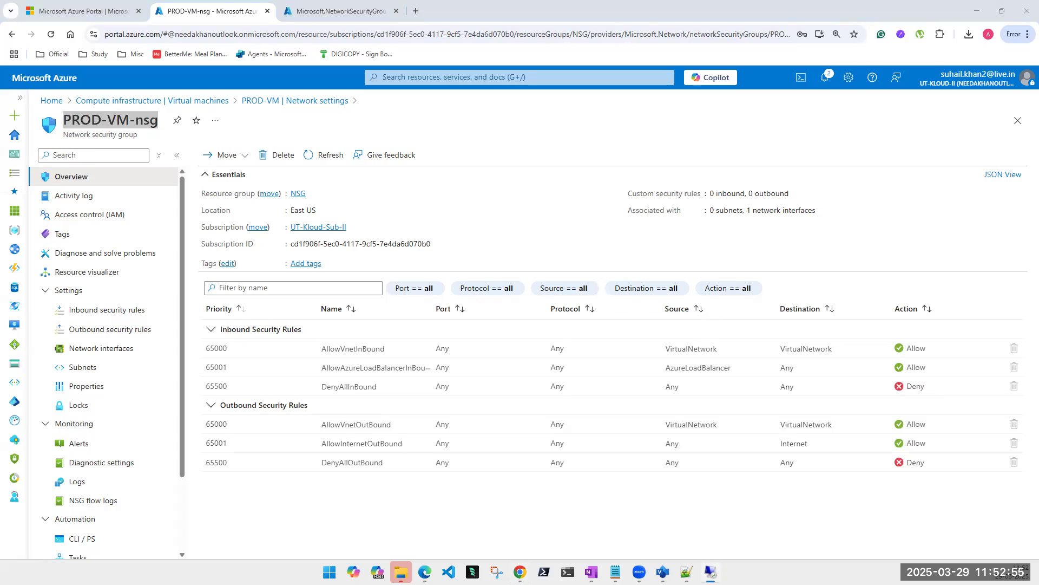
key("alt+Tab")
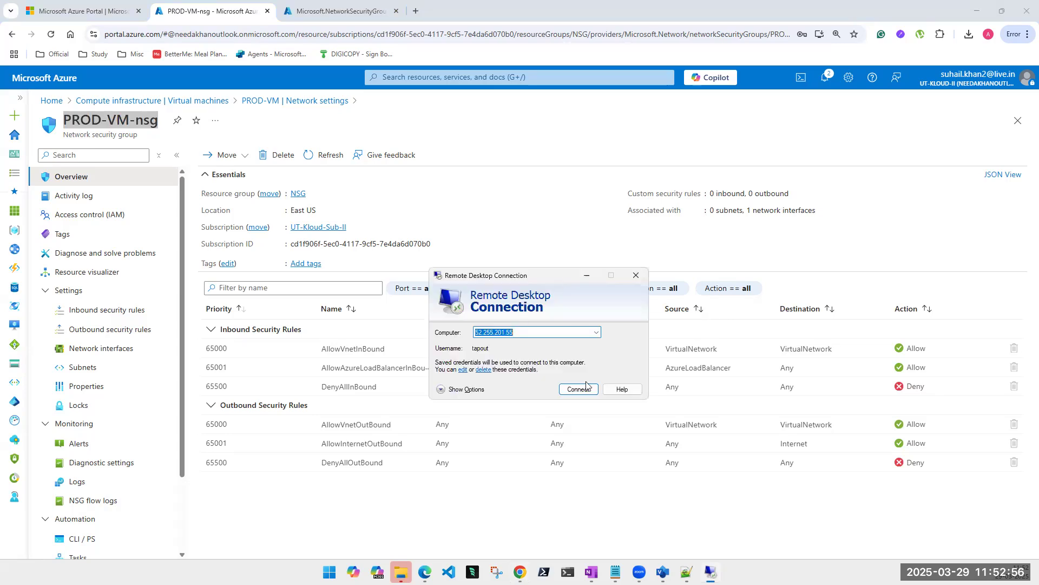
left_click(636, 277)
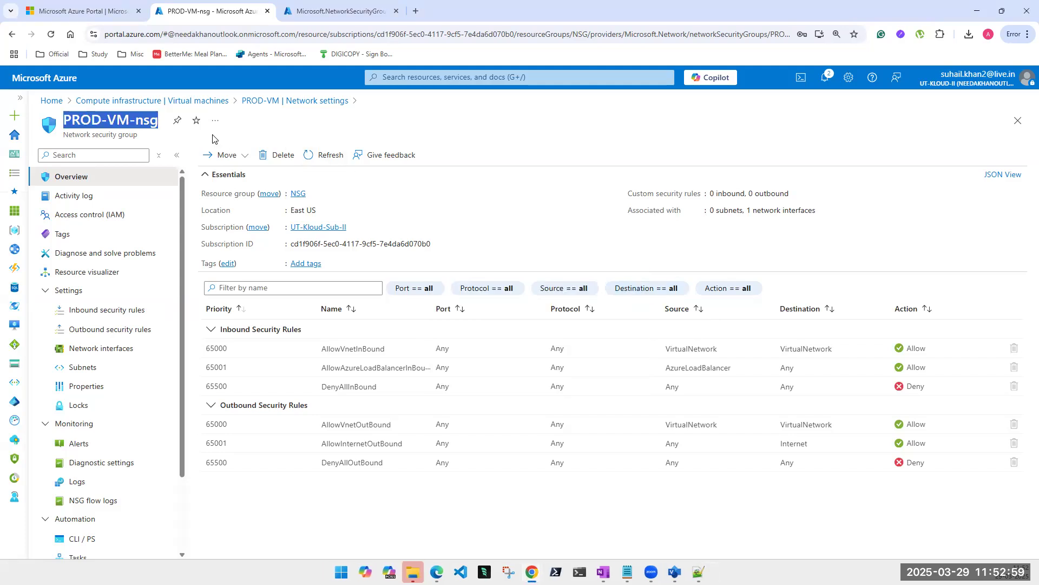
double_click(136, 122)
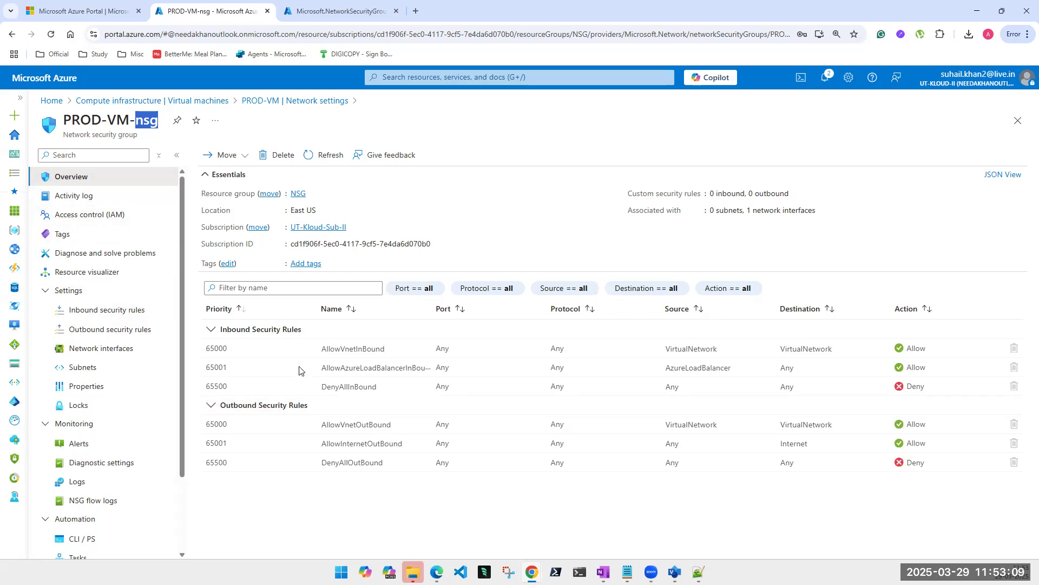
Examine the action, priority, name and port of the AllowVnetInBound and DenyAllInBound rules in PROD-VM-nsg
double_click(915, 386)
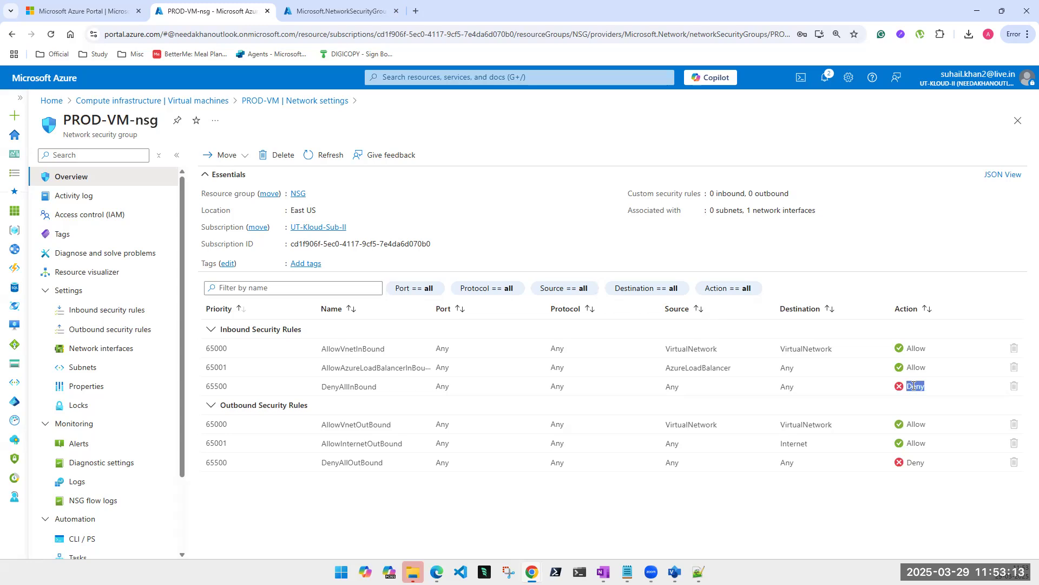
double_click(916, 352)
double_click(913, 387)
double_click(217, 387)
double_click(327, 349)
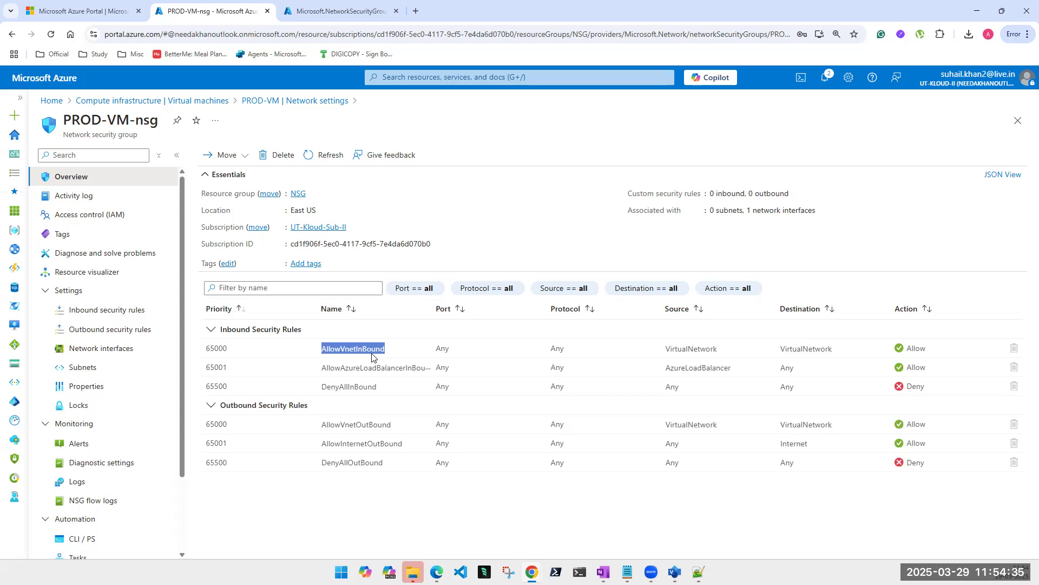
double_click(444, 349)
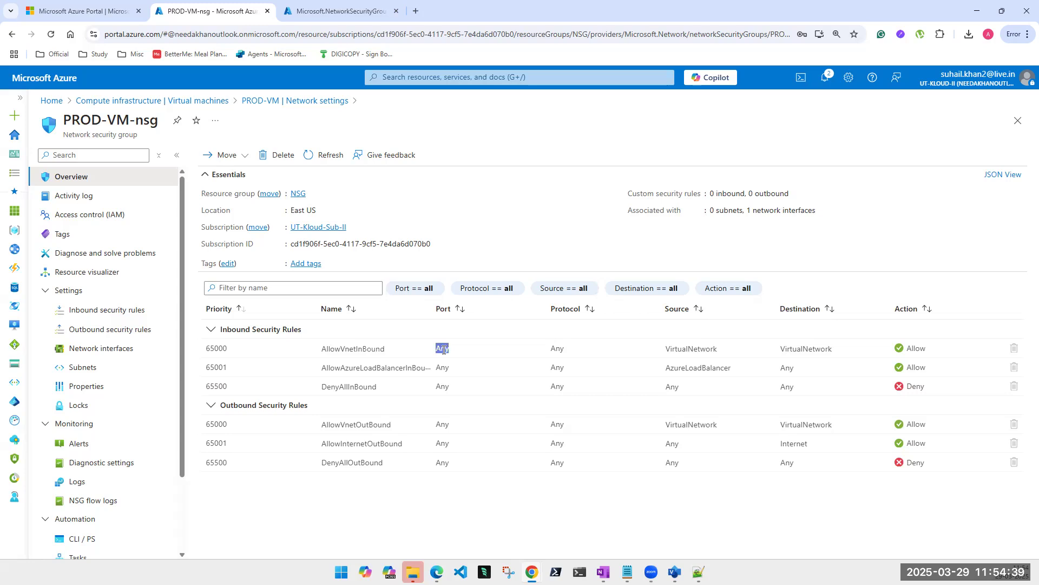
left_click(445, 350)
double_click(445, 349)
Search Google in a new browser tab for "famours protocol and ports" and show the image results
left_click(416, 12)
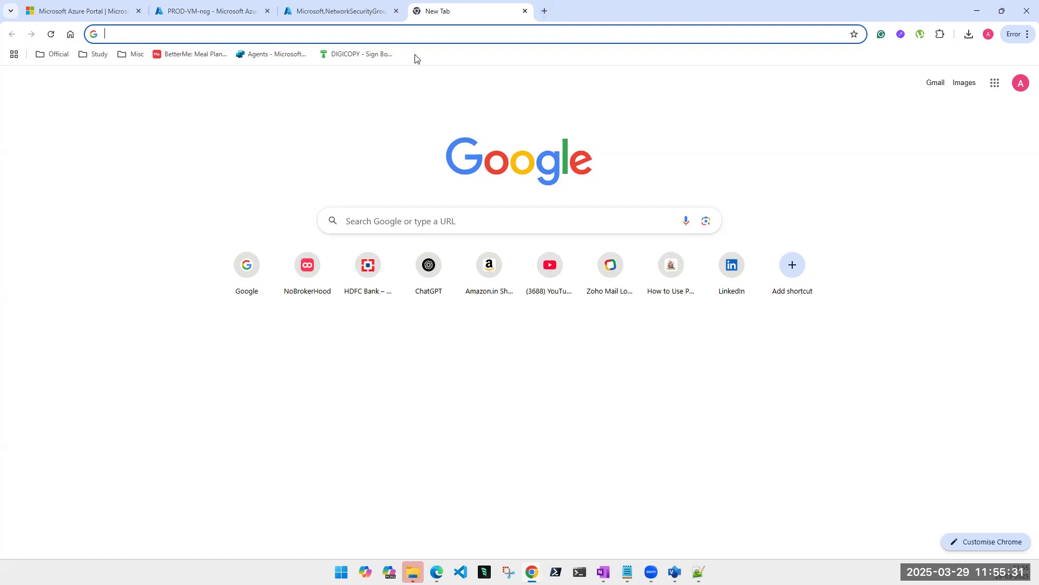
left_click(417, 36)
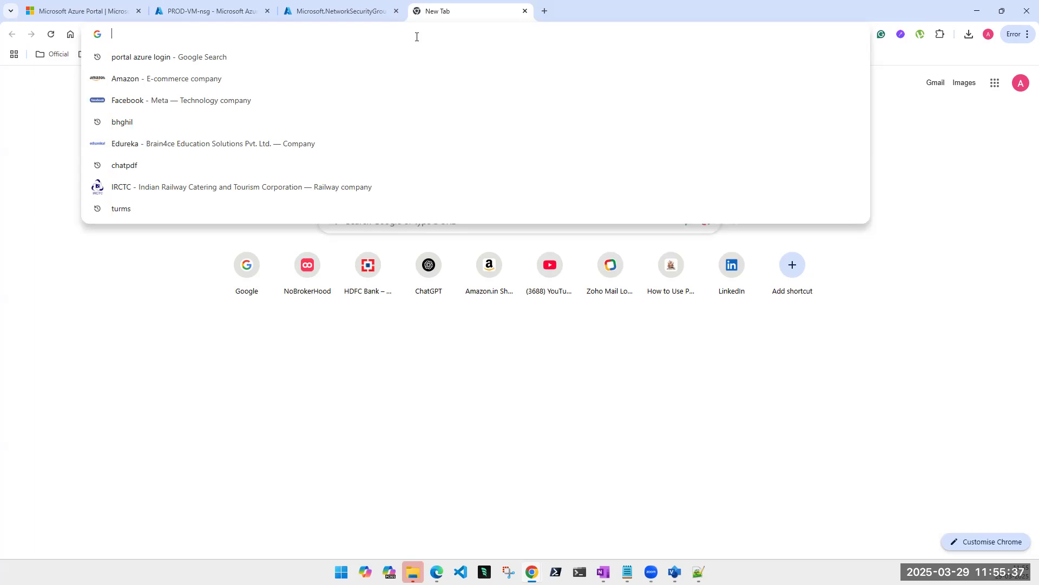
type("famours ")
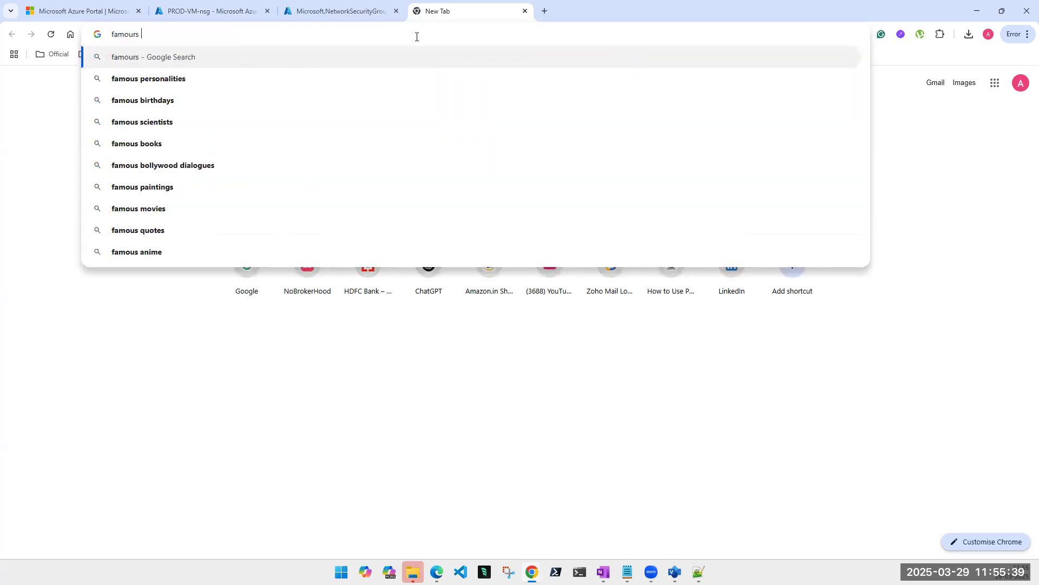
type("protocol and ports")
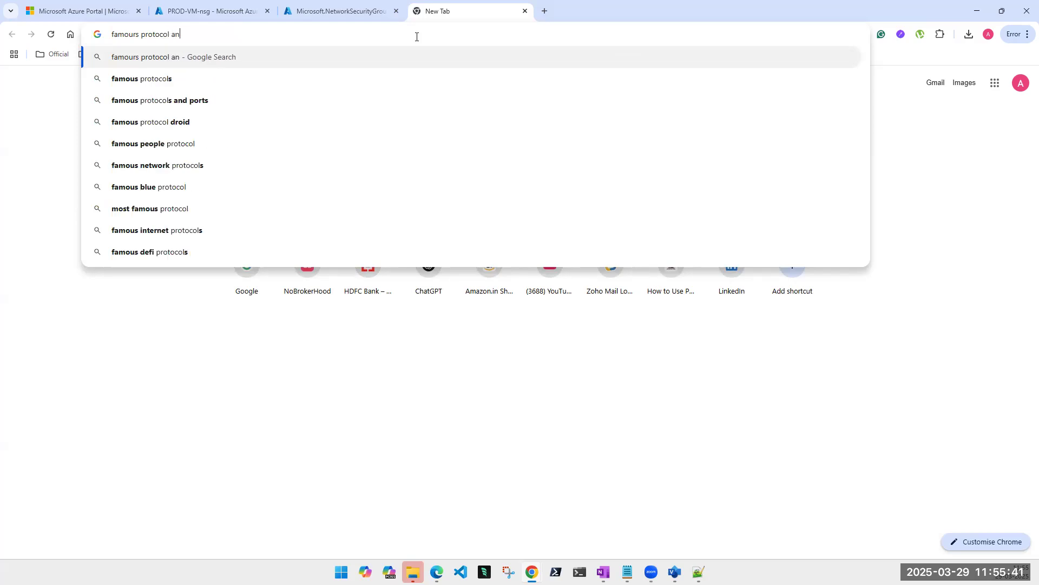
key("Return")
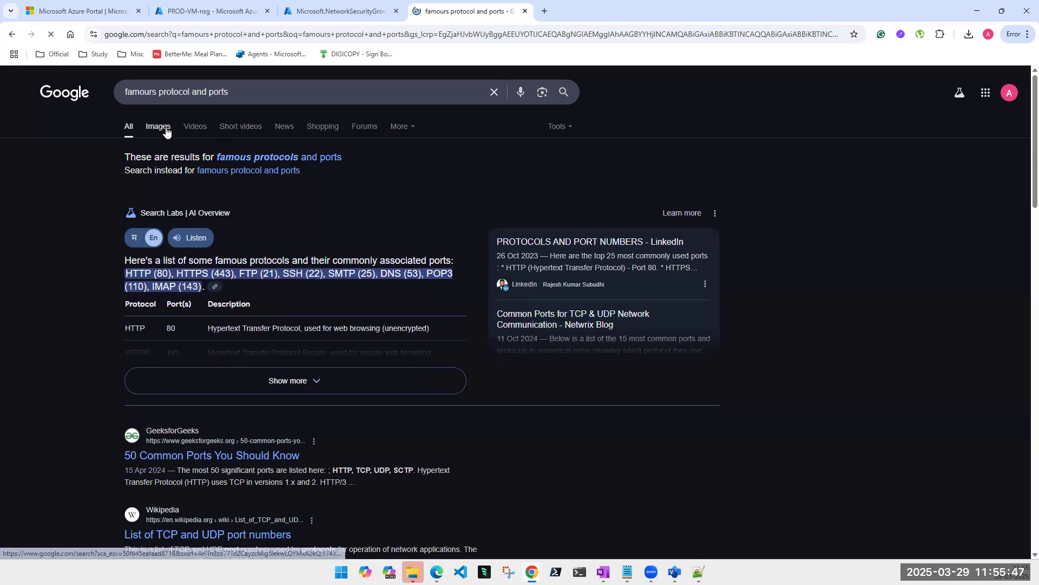
left_click(166, 127)
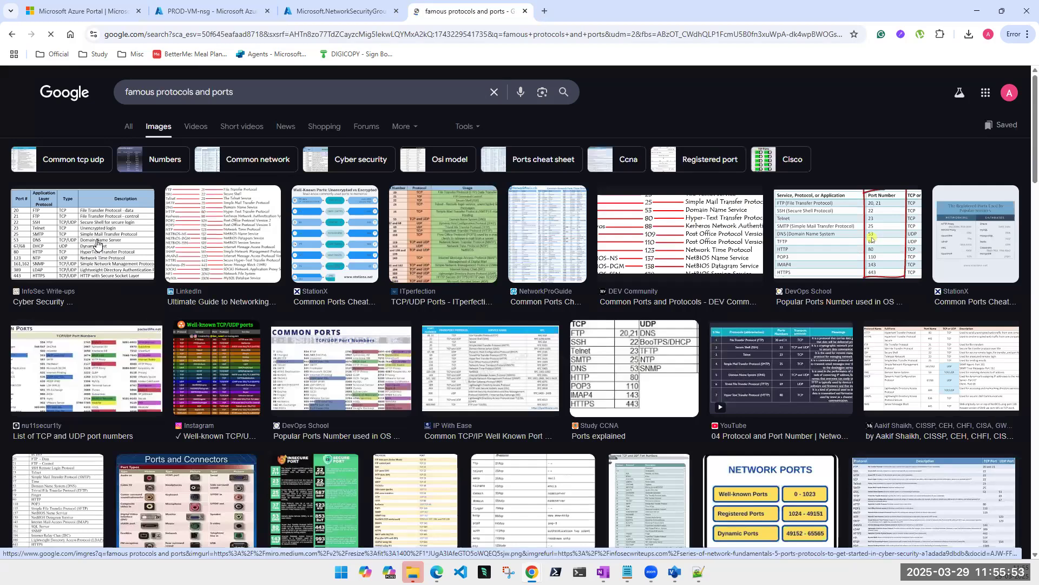
Review the port and protocol charts from InfoSec Write-ups, ITperfection, StationX and LinkedIn in the image results
left_click(97, 244)
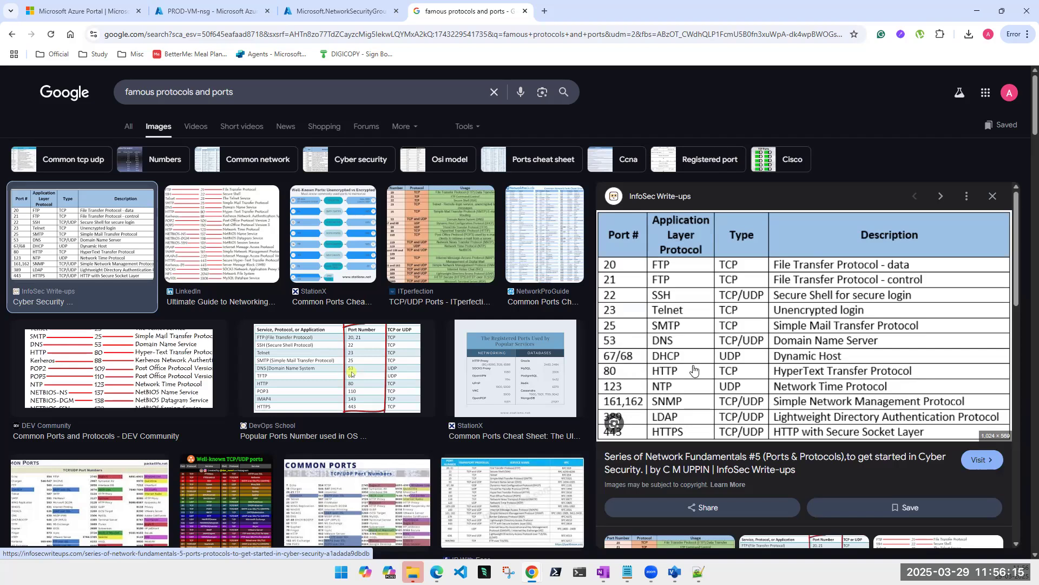
scroll(639, 391, "down", 1)
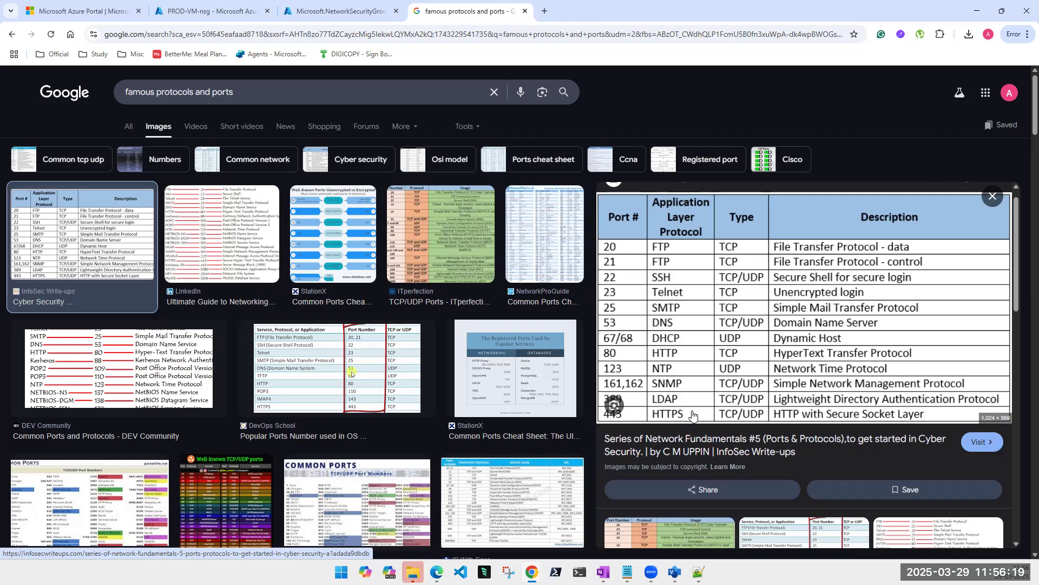
left_click(450, 236)
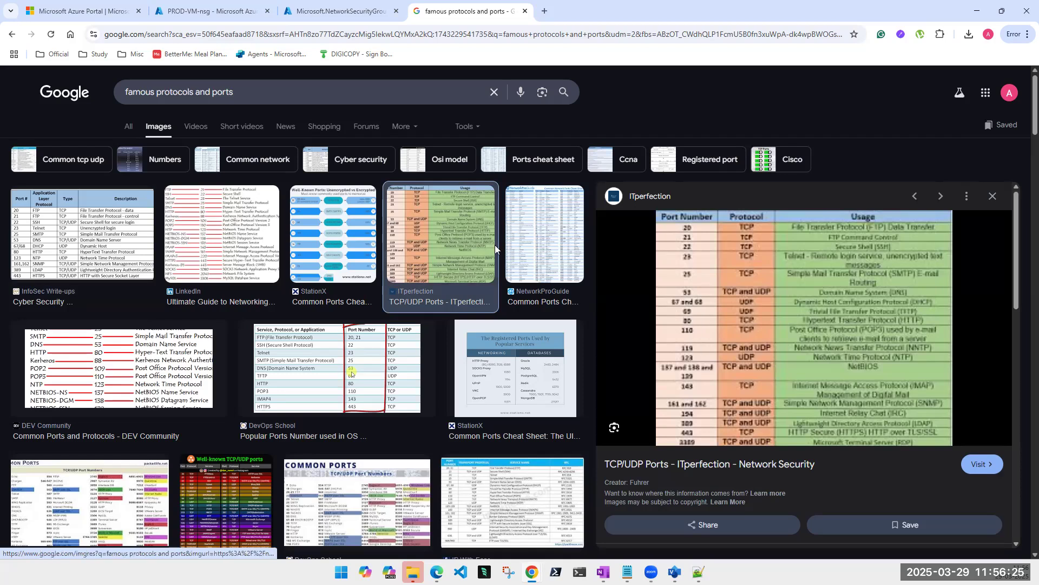
left_click(346, 256)
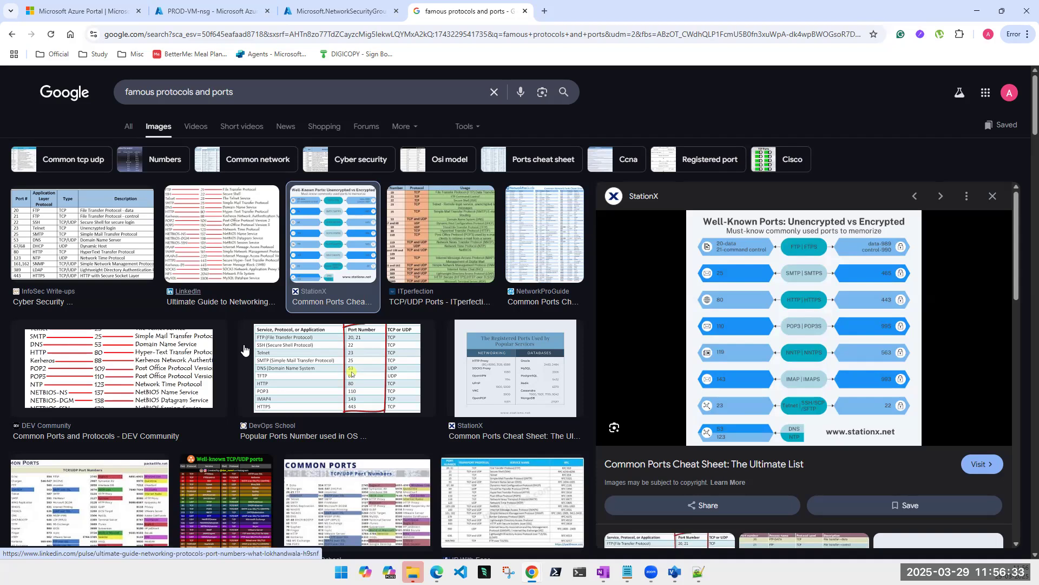
left_click(124, 258)
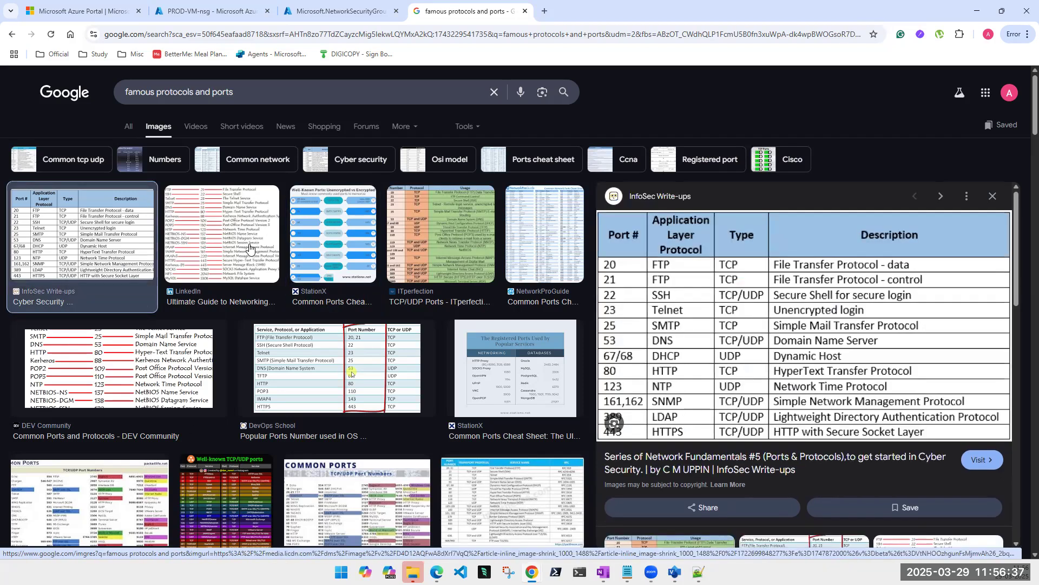
left_click(250, 249)
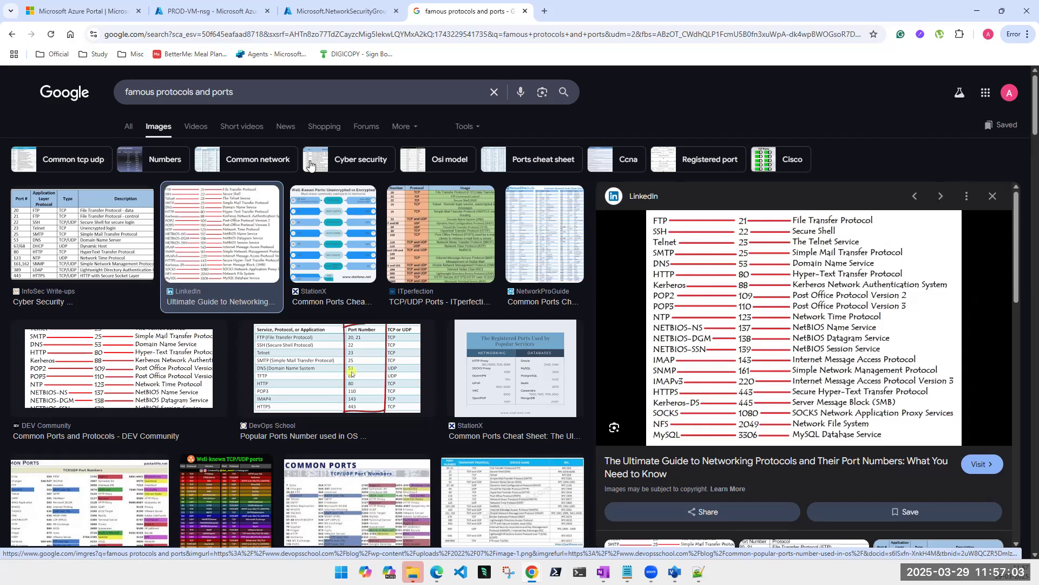
Return to PROD-VM-nsg and examine the AllowVnetInBound rule's name, port, protocol, source, destination and action
left_click(228, 5)
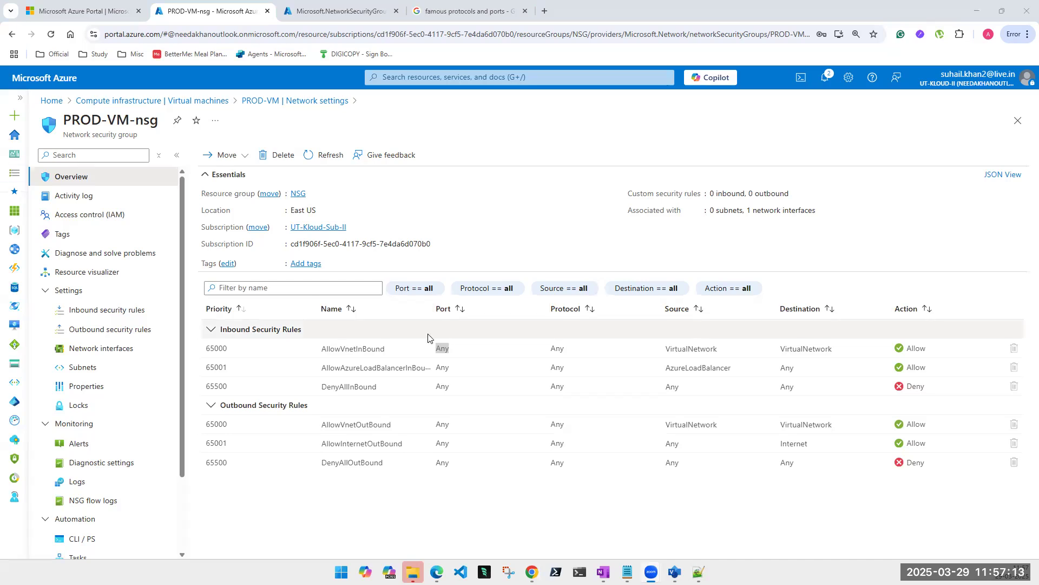
double_click(347, 350)
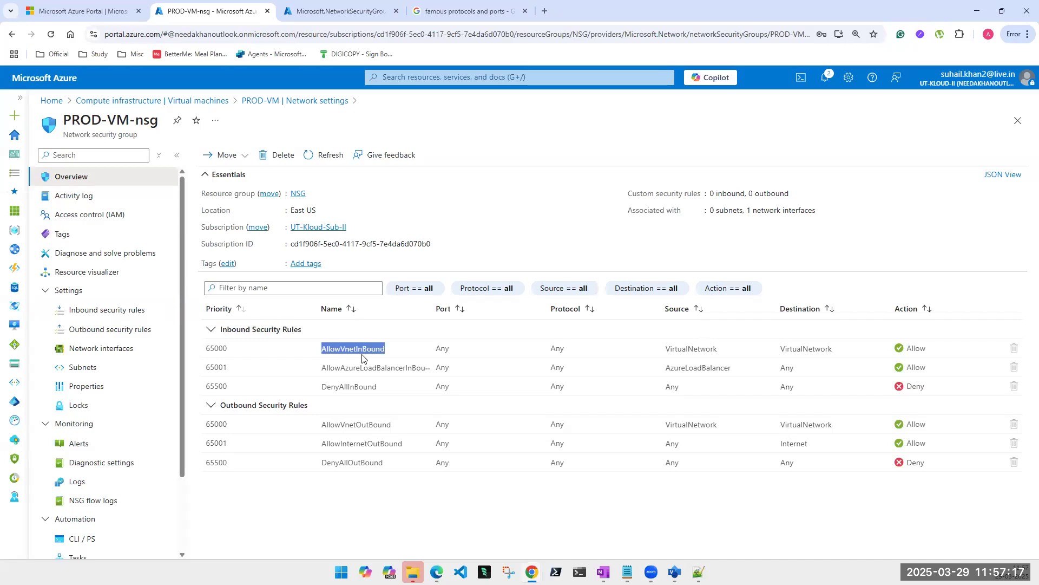
left_click(364, 349)
double_click(364, 349)
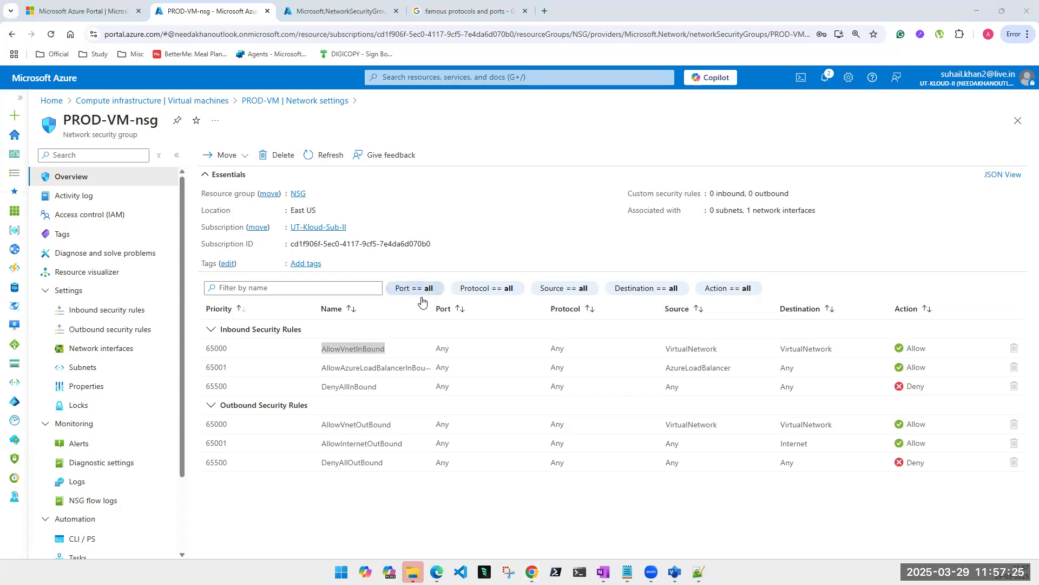
double_click(438, 350)
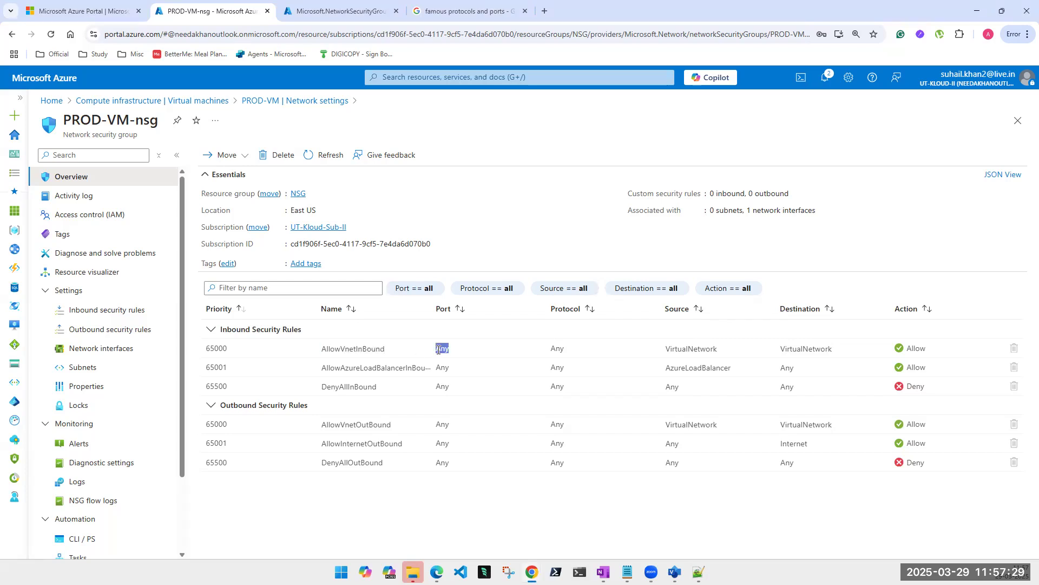
double_click(557, 349)
double_click(695, 350)
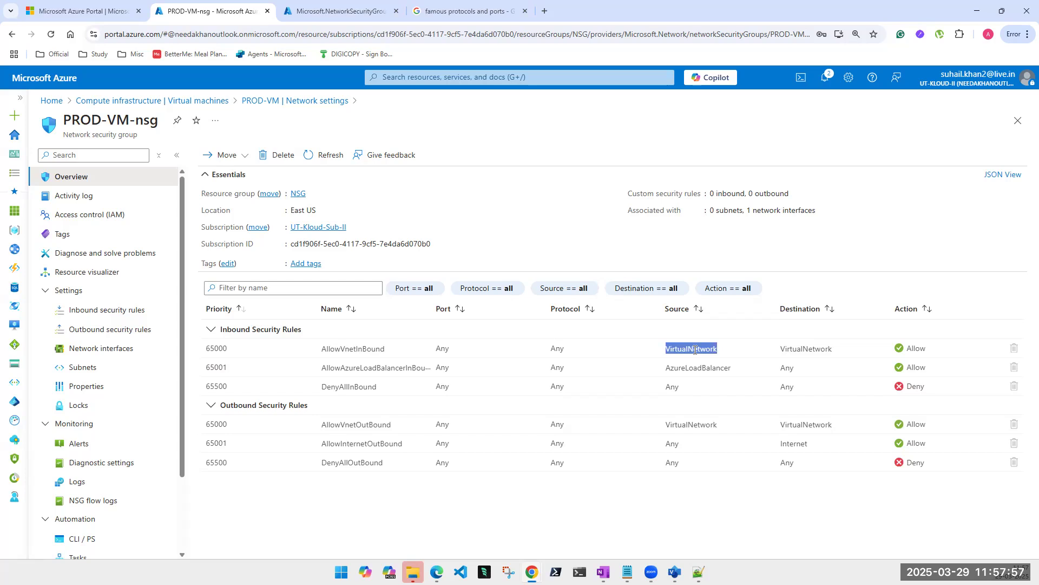
double_click(807, 351)
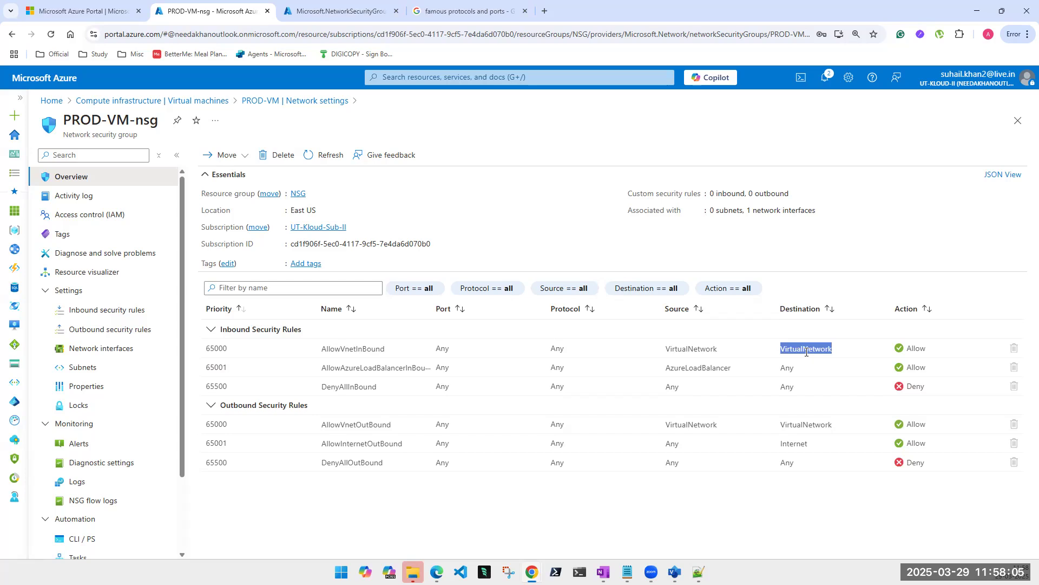
double_click(916, 350)
left_click_drag(207, 349, 912, 349)
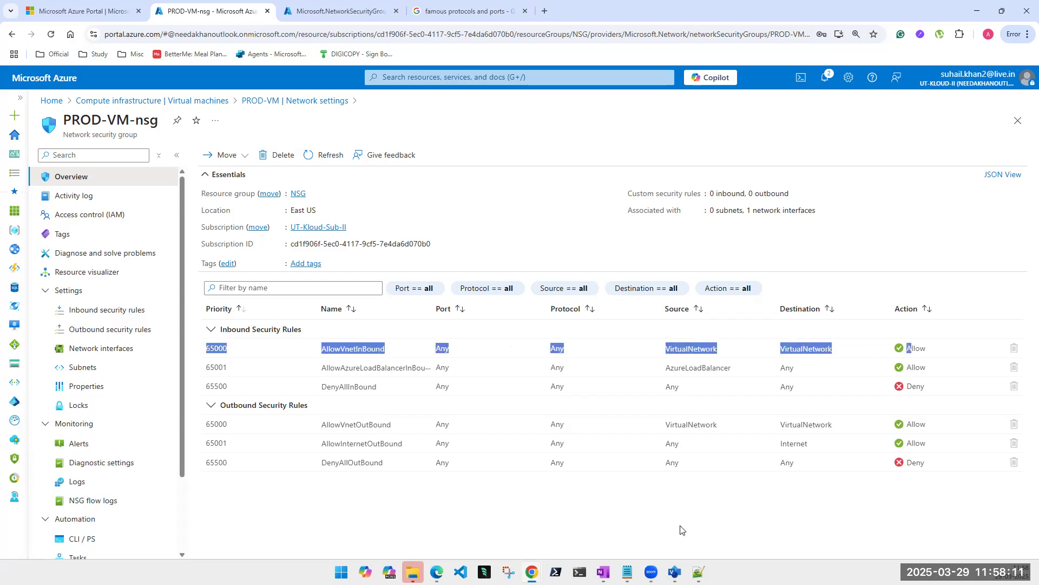
Switch to the Visio network diagram and delete the West US network with its contents and the Global VNET Peering connector
left_click(674, 572)
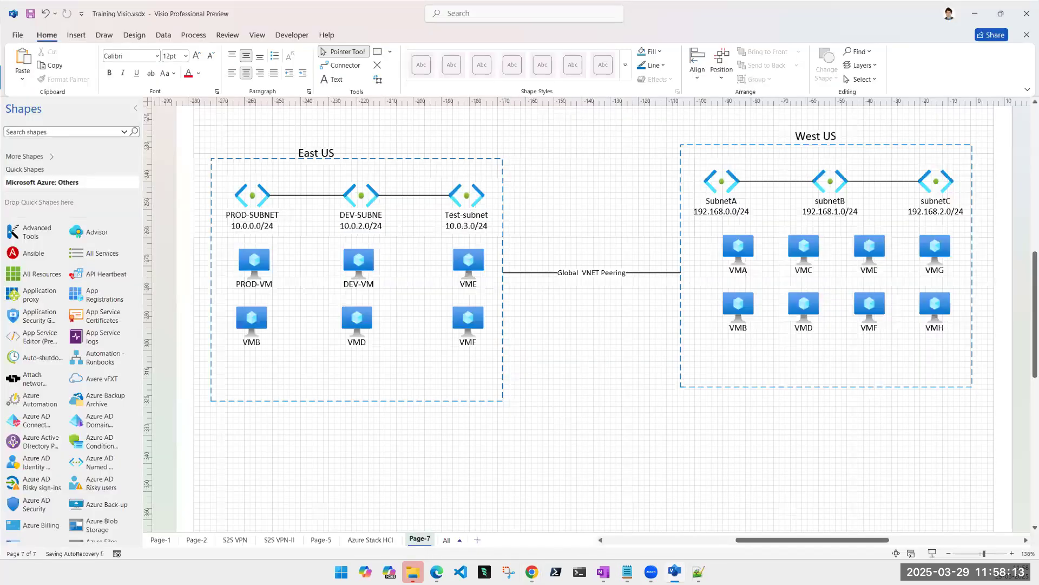
key("alt+Tab")
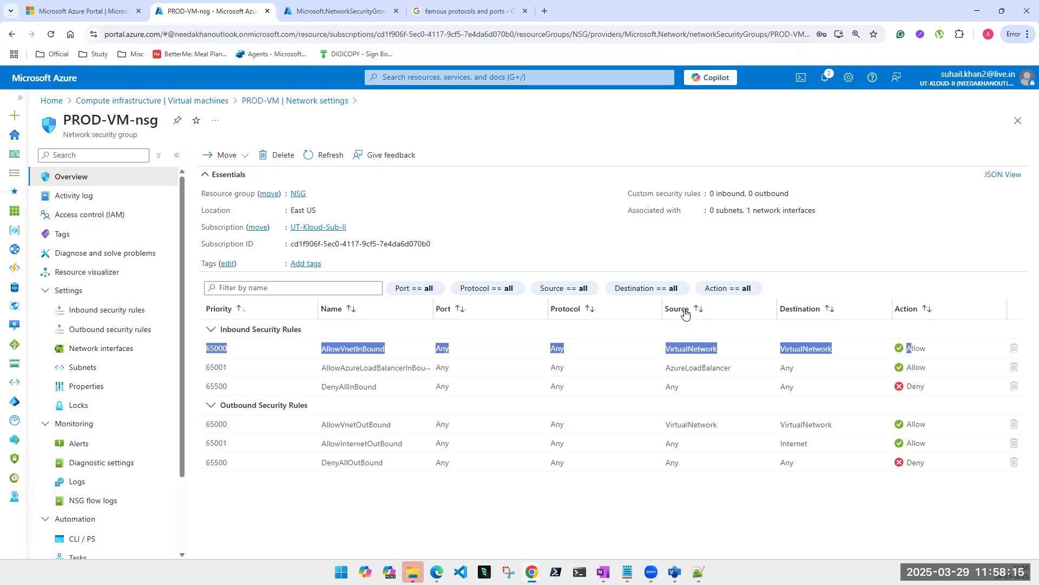
left_click(674, 571)
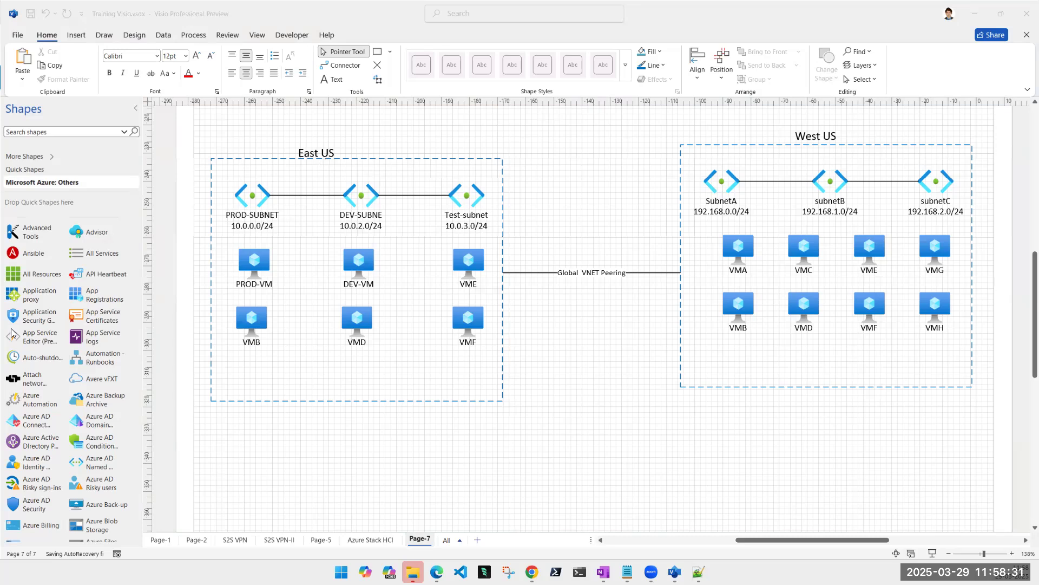
left_click(583, 210)
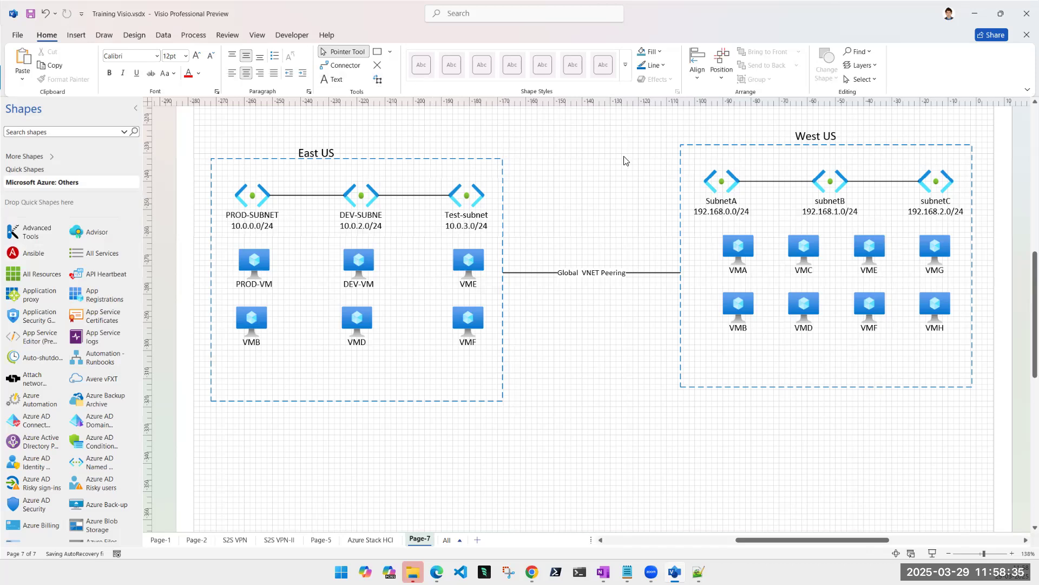
left_click_drag(649, 128, 982, 422)
key("Delete")
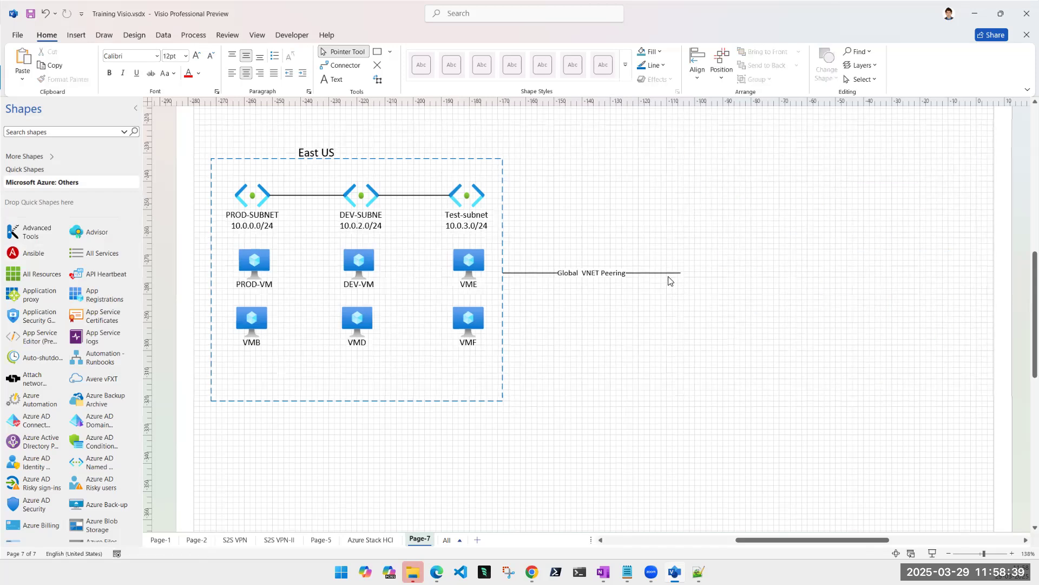
left_click(669, 273)
key("Delete")
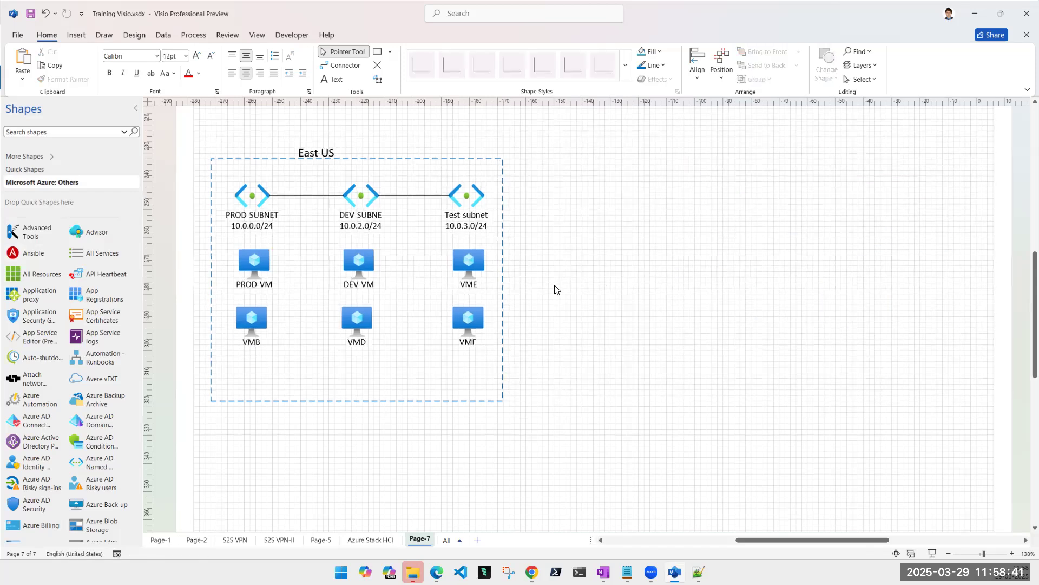
Move the whole East US network, including its title, subnets and virtual machines, to the middle of the page
left_click_drag(758, 541, 783, 541)
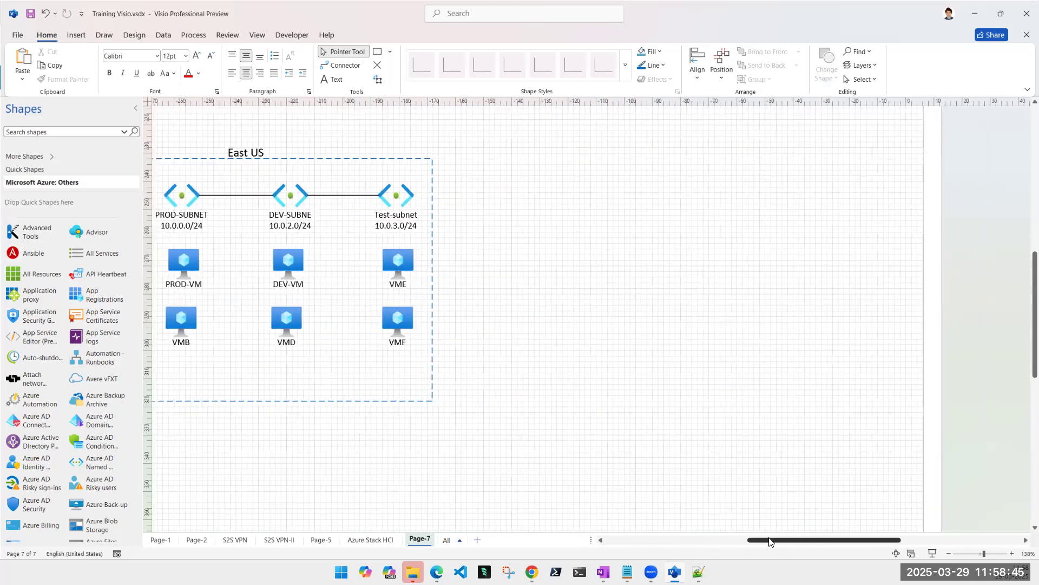
left_click_drag(188, 131, 526, 449)
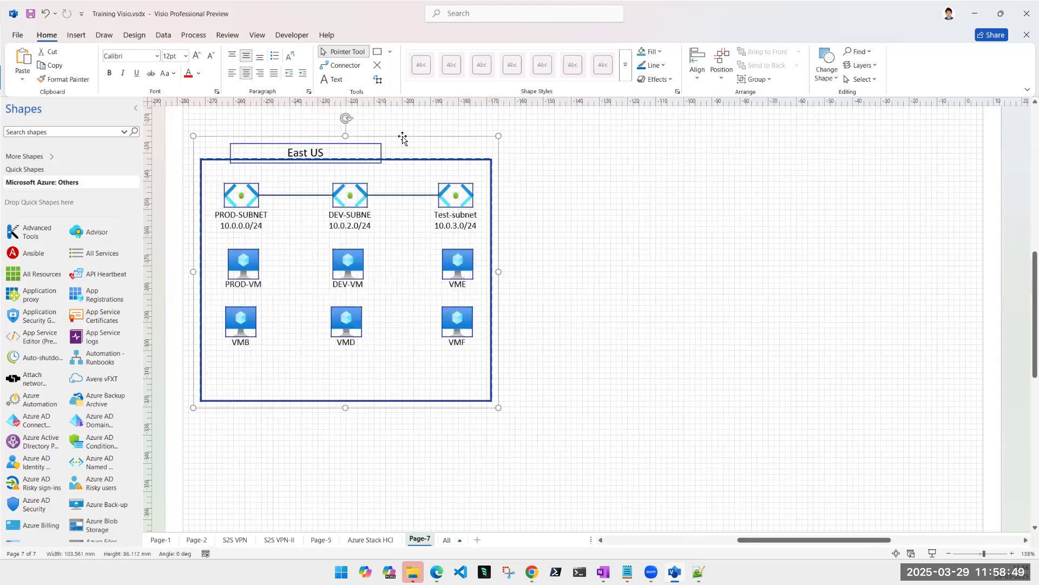
left_click_drag(406, 138, 643, 210)
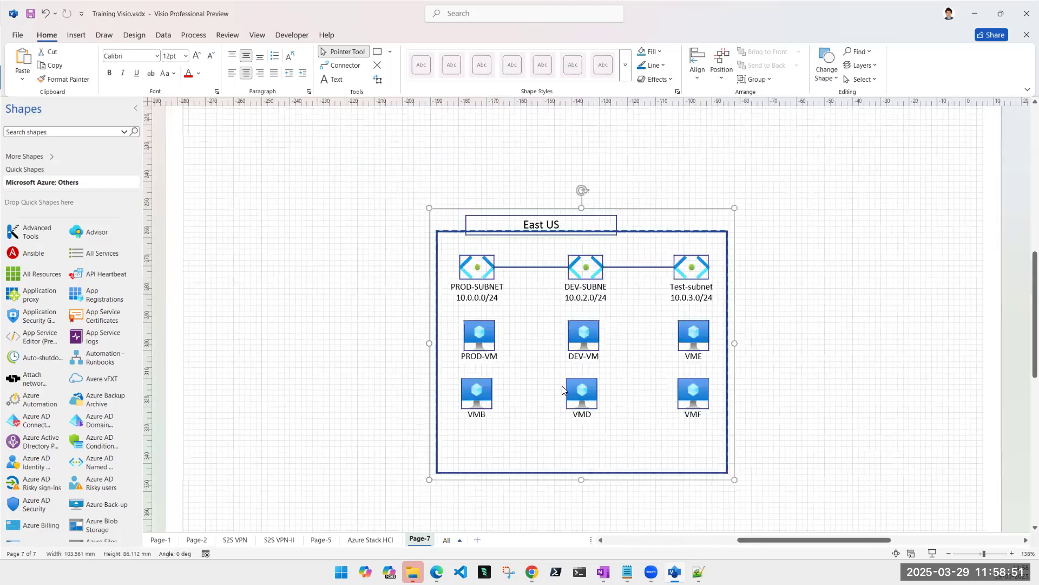
key("Escape")
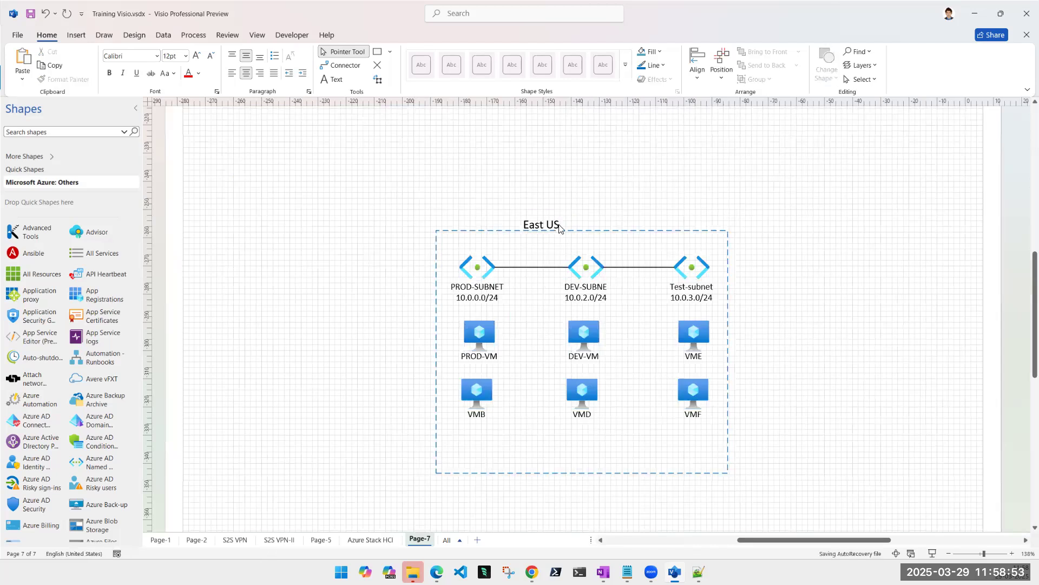
Change the network's East US title to "NSG-VNET (East US)"
left_click(550, 225)
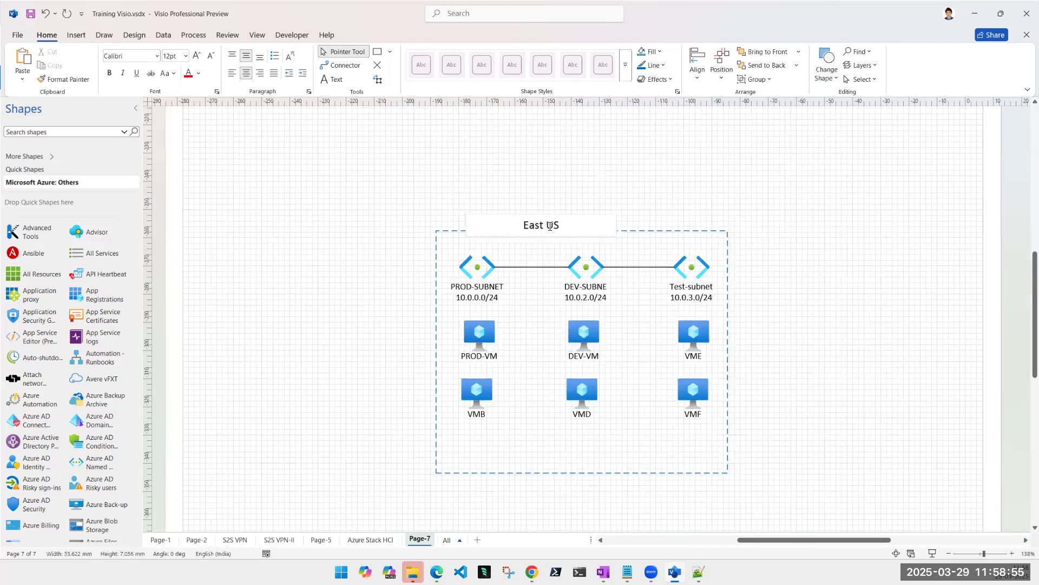
double_click(551, 226)
type("NSG-VNET ()")
key("Left")
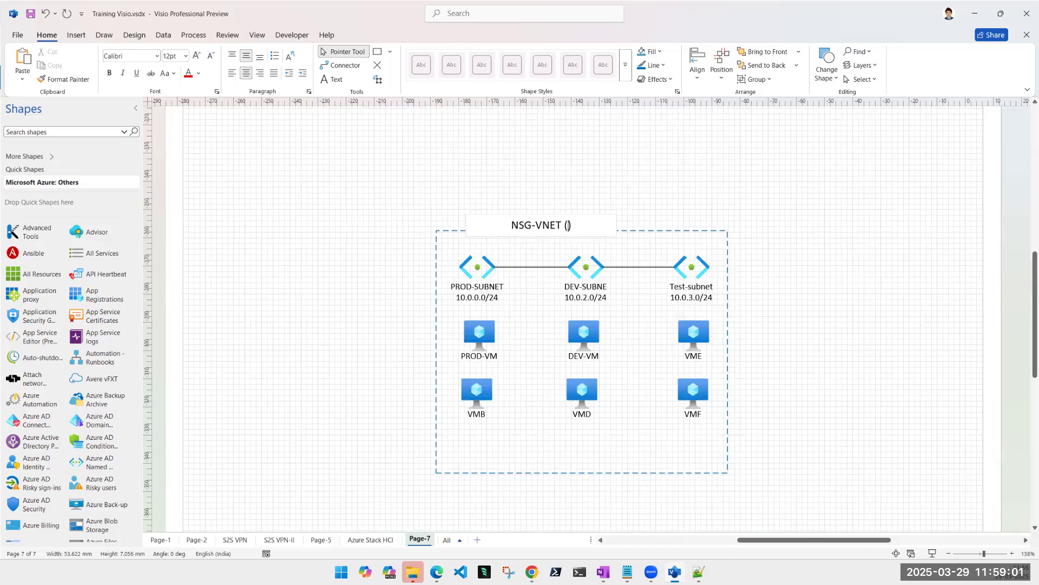
type("East US")
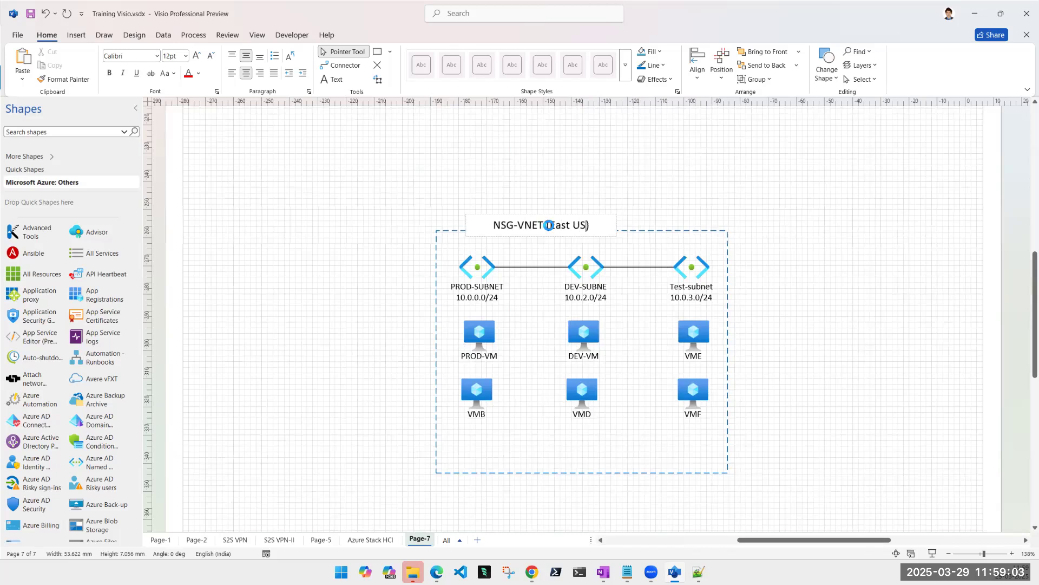
Finish the title edit, view the PROD-VM-nsg rules in the browser, and return to the Visio network diagram
left_click(811, 377)
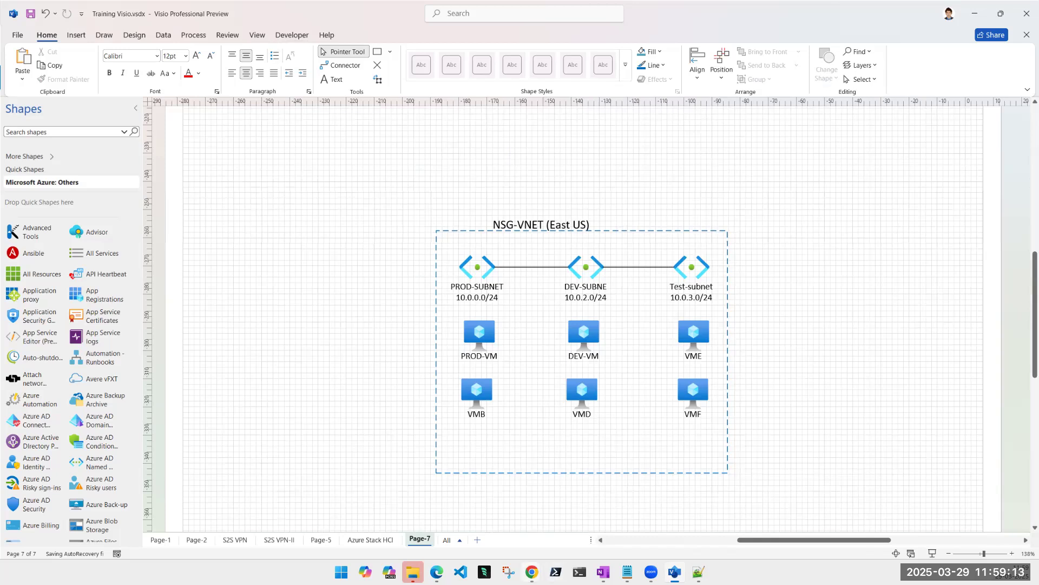
left_click(697, 527)
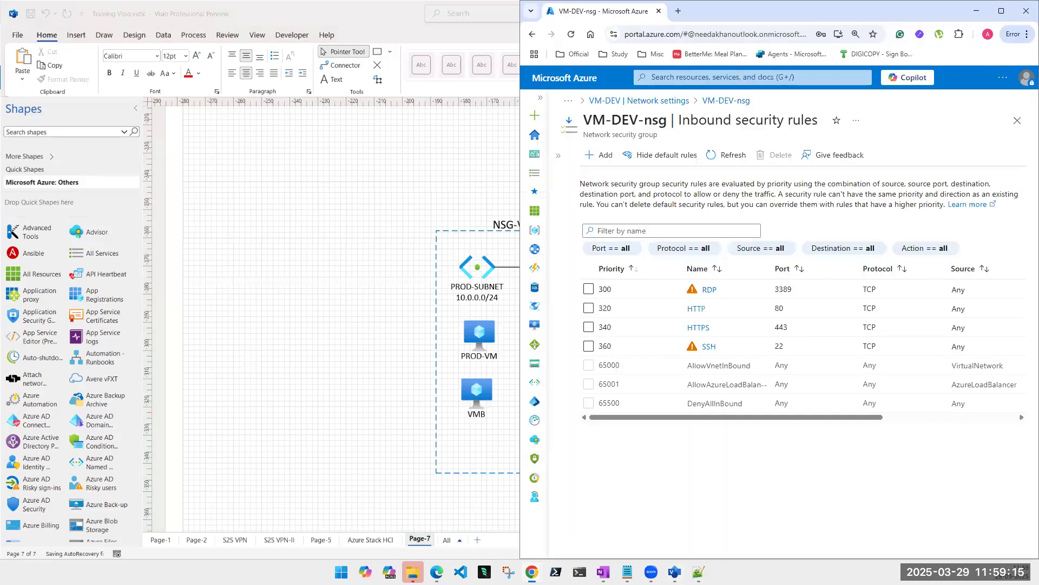
key("super+Down")
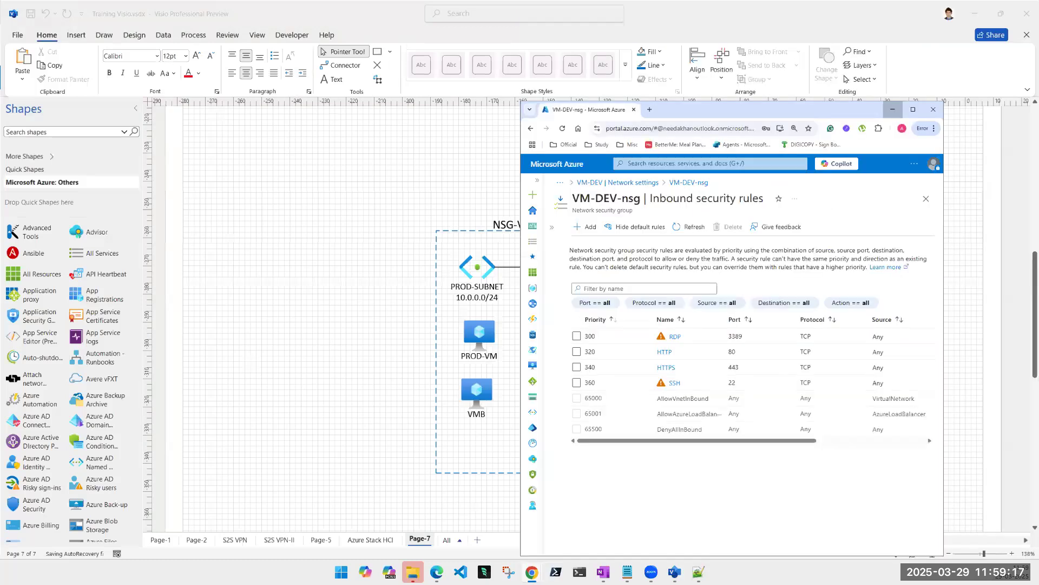
key("super+Down")
mouse_move(531, 571)
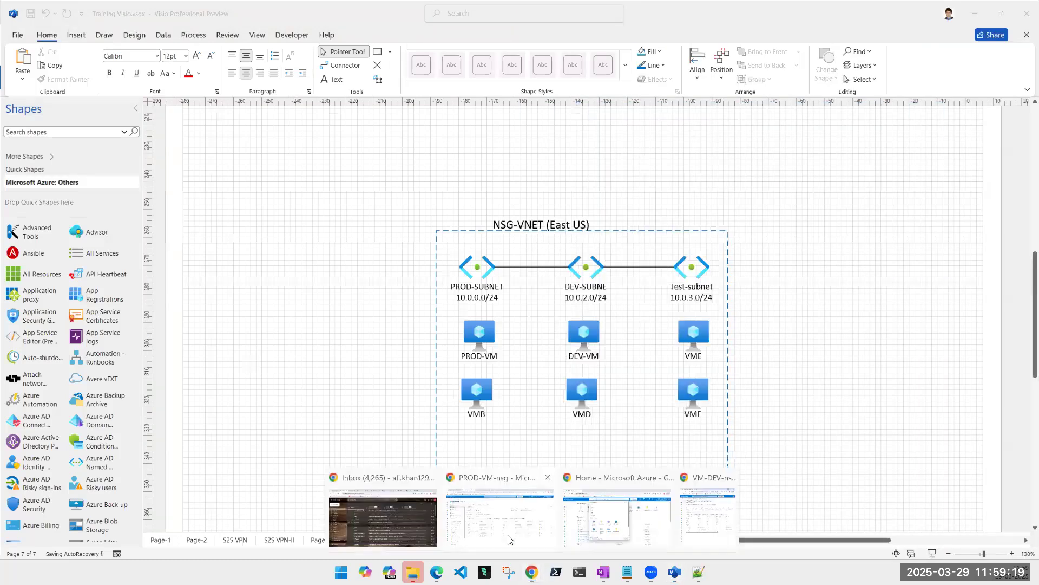
left_click(508, 539)
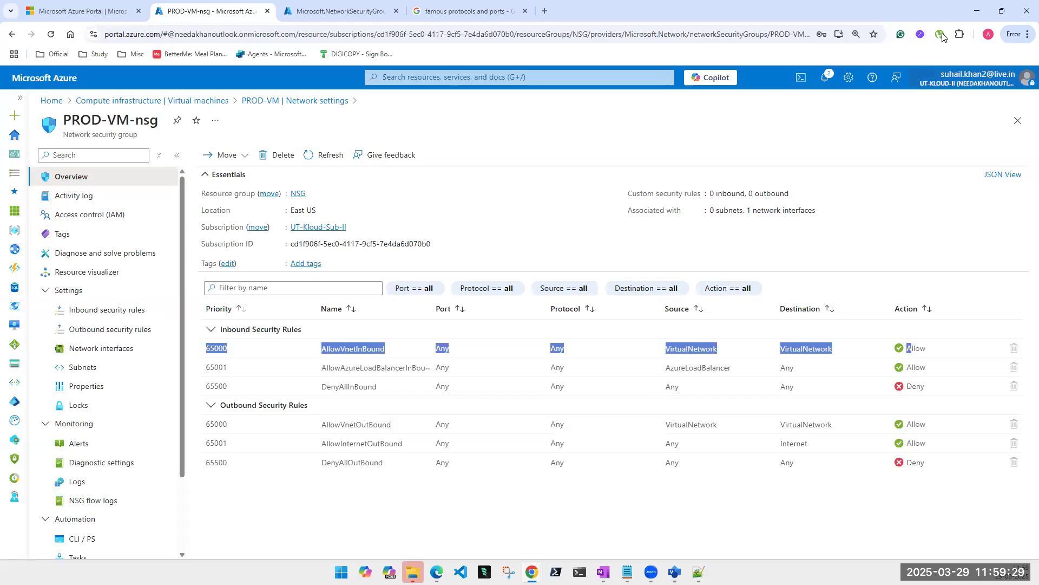
key("alt+Tab")
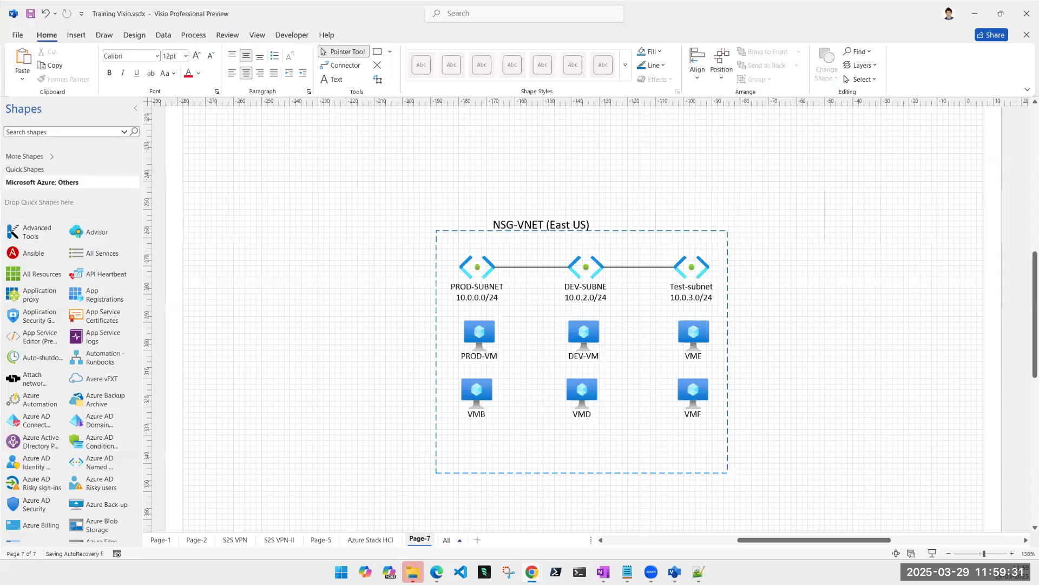
key("alt+Tab")
Draw freehand annotations outlining the NSG-VNET network, marking its upper corners and linking virtual machines across the subnets
left_click_drag(445, 237, 701, 238)
mouse_move(721, 282)
left_mouse_down()
mouse_move(726, 394)
mouse_move(660, 444)
mouse_move(541, 453)
mouse_move(473, 441)
mouse_move(439, 383)
mouse_move(442, 240)
left_mouse_up()
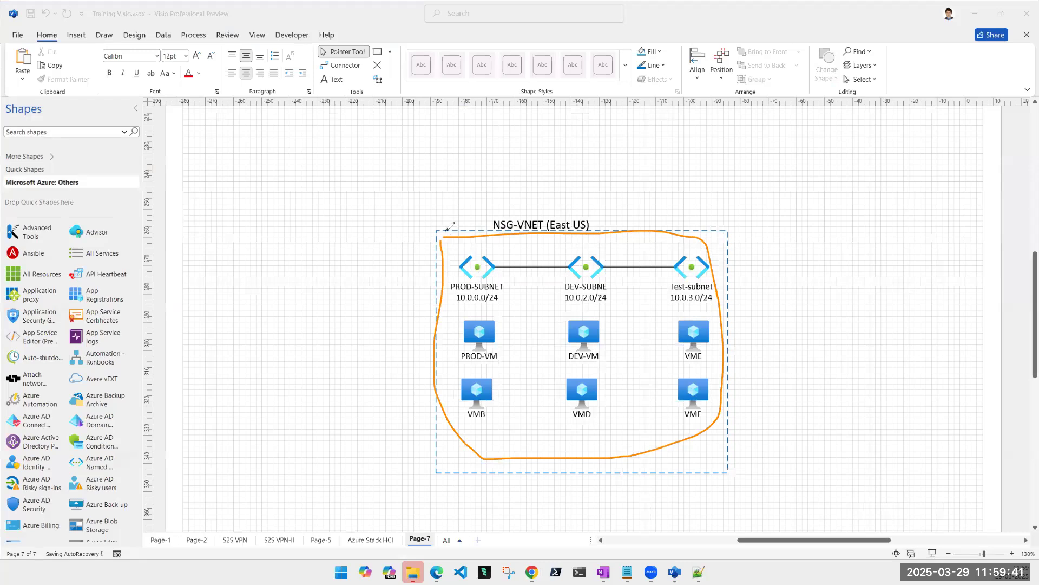
left_click_drag(449, 229, 460, 246)
left_click_drag(722, 228, 712, 255)
left_click_drag(493, 331, 573, 385)
left_click_drag(494, 331, 588, 329)
mouse_move(493, 333)
left_mouse_down()
mouse_move(680, 367)
mouse_move(696, 389)
left_mouse_up()
left_click_drag(683, 330, 588, 391)
mouse_move(698, 386)
left_mouse_down()
mouse_move(515, 406)
mouse_move(493, 395)
left_mouse_up()
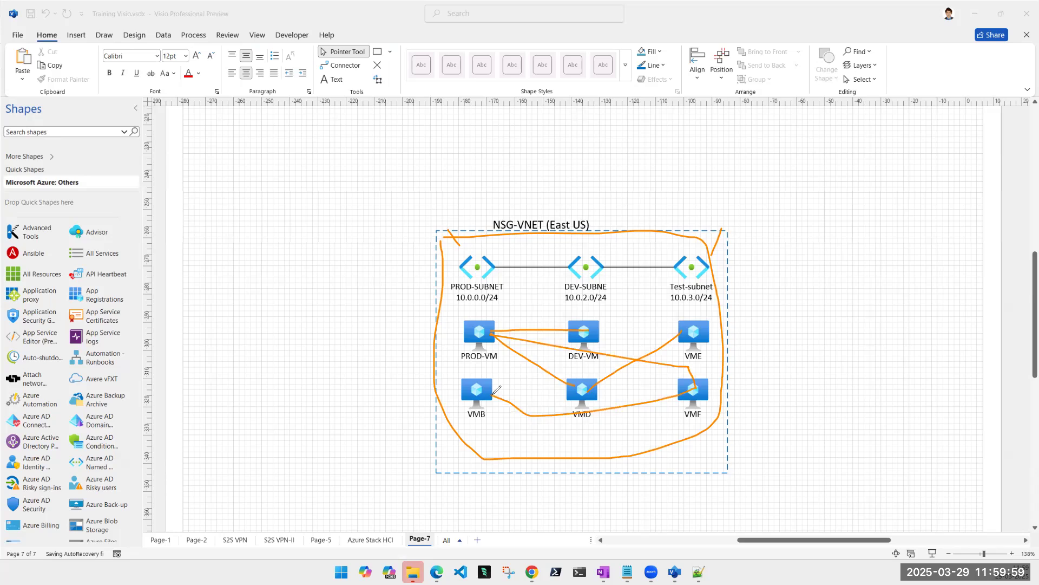
Undo all the freehand strokes drawn over the NSG-VNET network
key("ctrl+z")
key("ctrl+z")
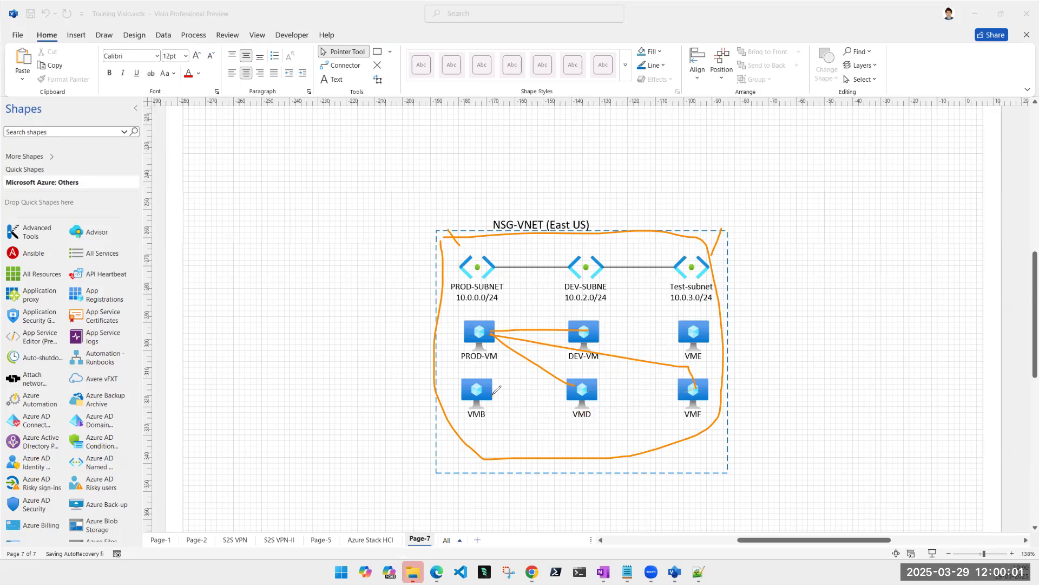
key("ctrl+z")
key("ctrl+z")
key("ctrl+z")
key("ctrl+z")
key("ctrl+z")
key("ctrl+z")
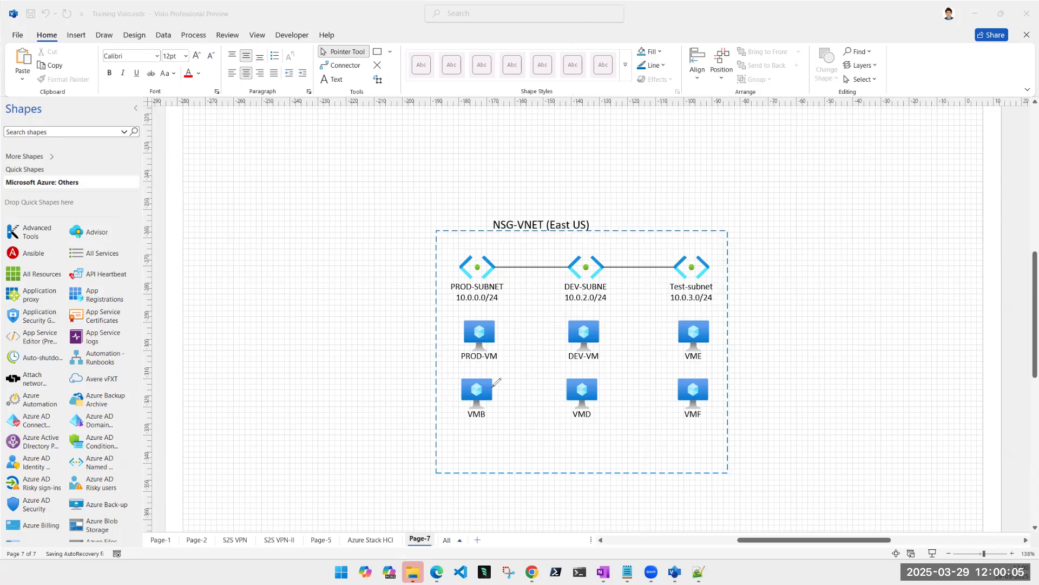
Annotate PROD-VM with a circle, an arrow and the handwritten label NSG, and draw a tilted box outside the network
mouse_move(501, 319)
left_mouse_down()
mouse_move(504, 330)
mouse_move(501, 311)
mouse_move(511, 317)
mouse_move(513, 306)
mouse_move(523, 315)
left_mouse_up()
mouse_move(498, 346)
left_mouse_down()
mouse_move(507, 339)
mouse_move(516, 351)
left_mouse_up()
mouse_move(459, 312)
left_mouse_down()
mouse_move(450, 313)
mouse_move(454, 351)
mouse_move(523, 365)
mouse_move(520, 309)
mouse_move(450, 312)
left_mouse_up()
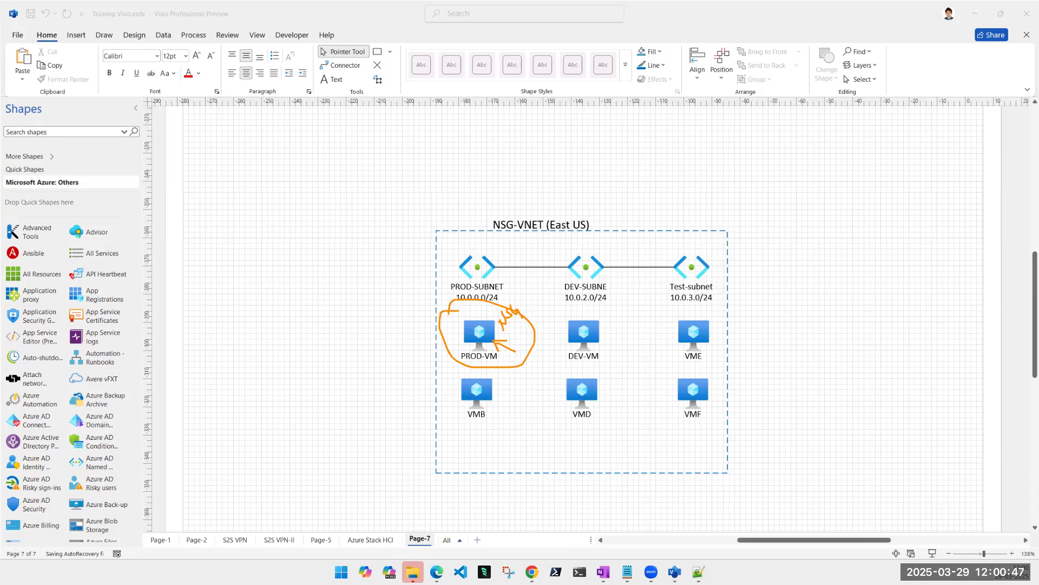
mouse_move(186, 323)
left_mouse_down()
mouse_move(237, 295)
mouse_move(248, 321)
left_mouse_up()
mouse_move(220, 378)
left_mouse_down()
mouse_move(192, 354)
mouse_move(185, 324)
left_mouse_up()
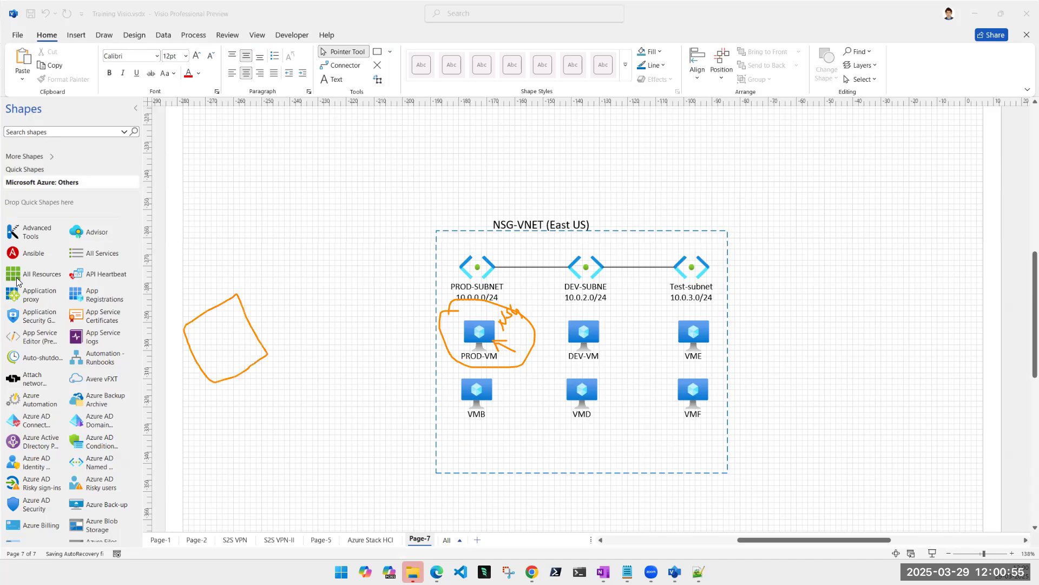
Switch to the PROD-VM-nsg page in the browser and examine the AllowVnetInBound rule's source, destination, port and protocol
mouse_move(532, 571)
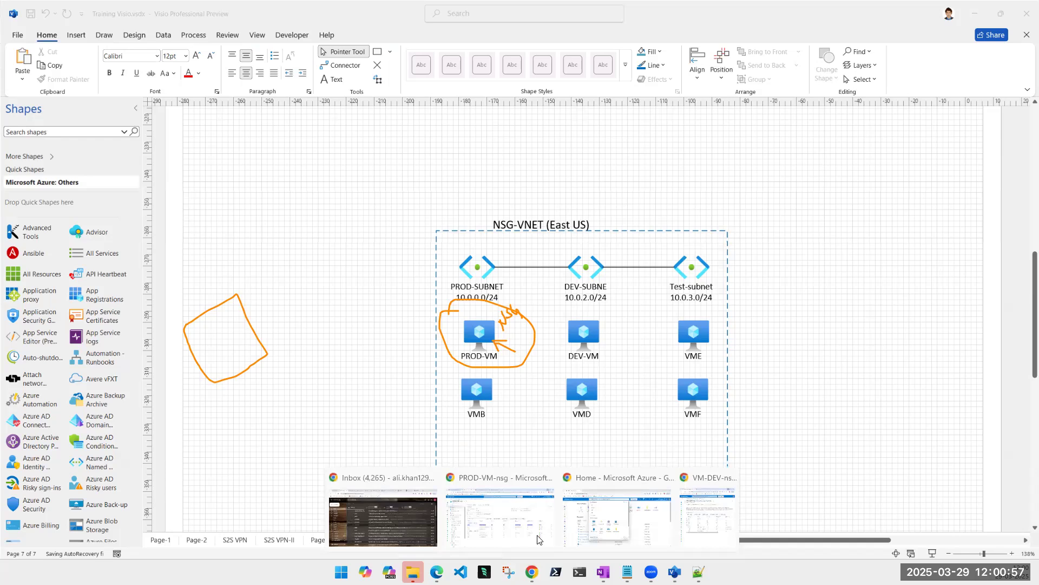
left_click(544, 538)
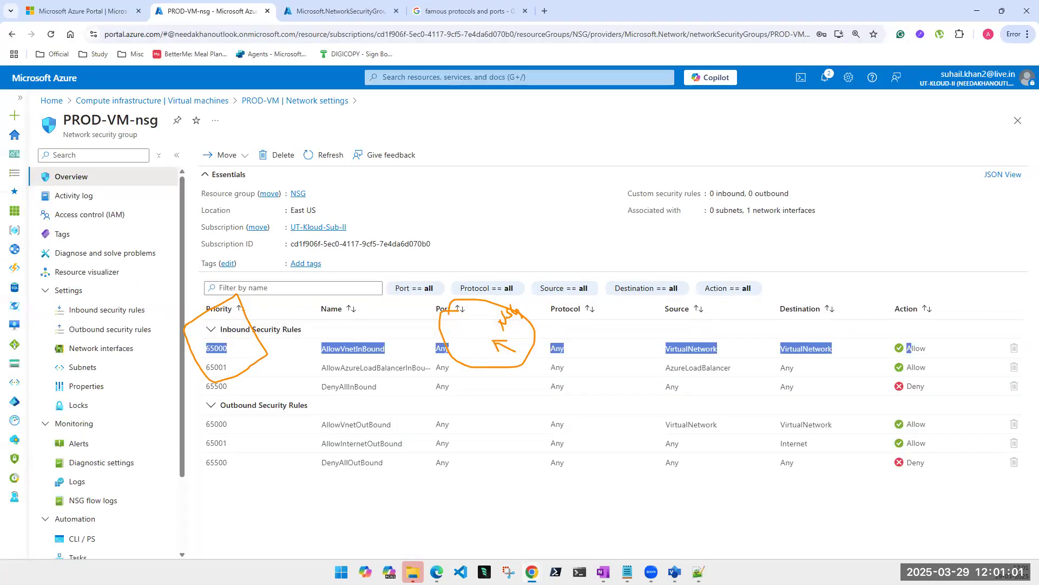
left_click_drag(665, 348, 791, 348)
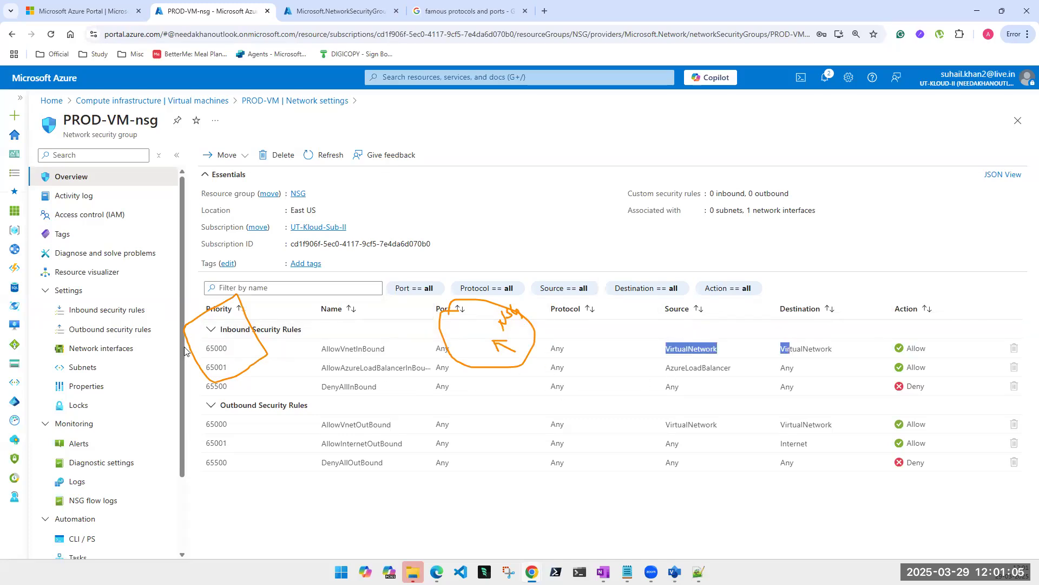
double_click(443, 348)
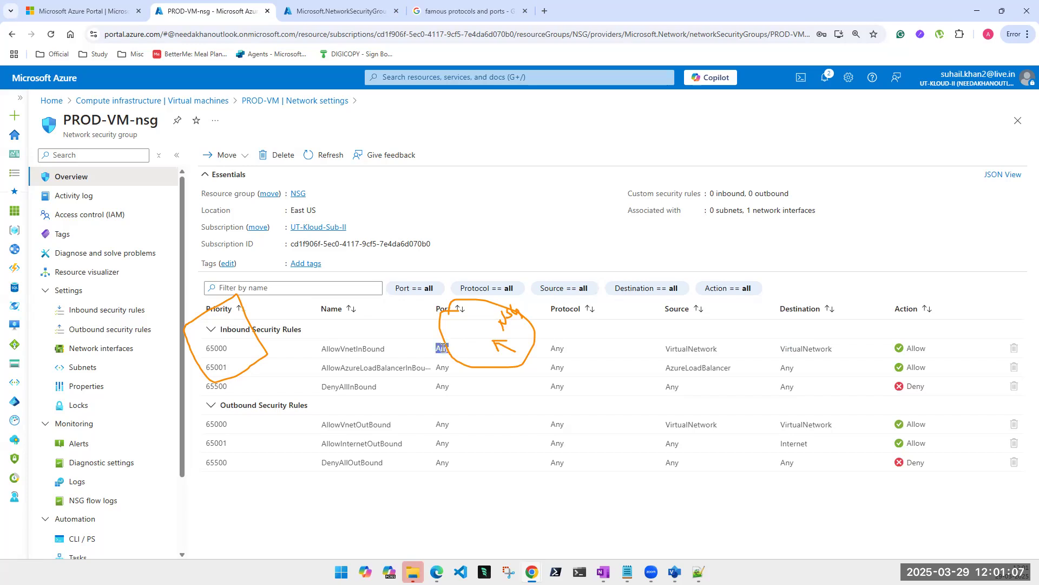
double_click(557, 348)
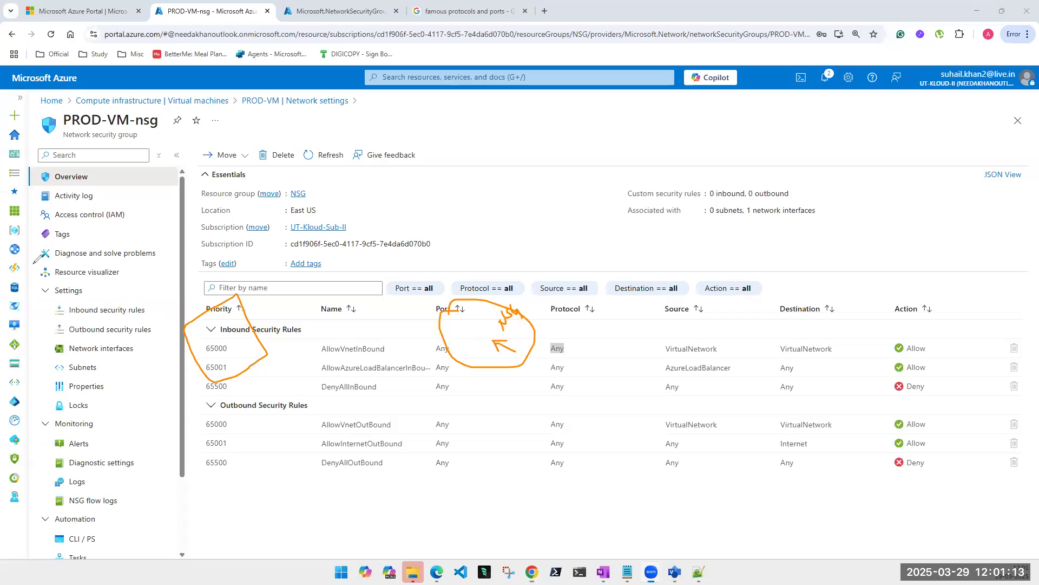
Clear the freehand annotations from the screen and examine the AllowVnetInBound rule's source, destination and action
left_click(20, 318)
left_click(555, 360)
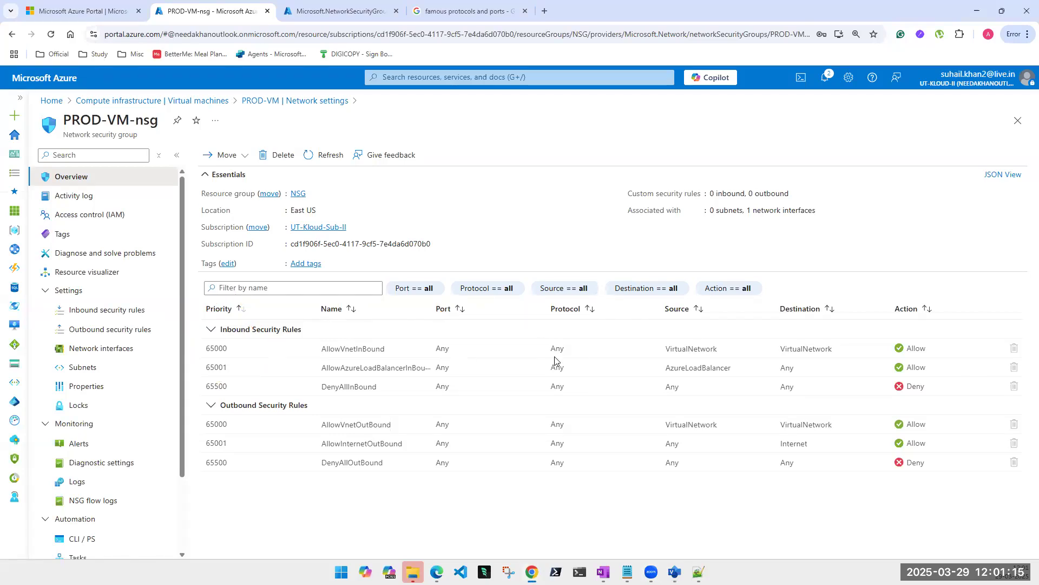
double_click(684, 347)
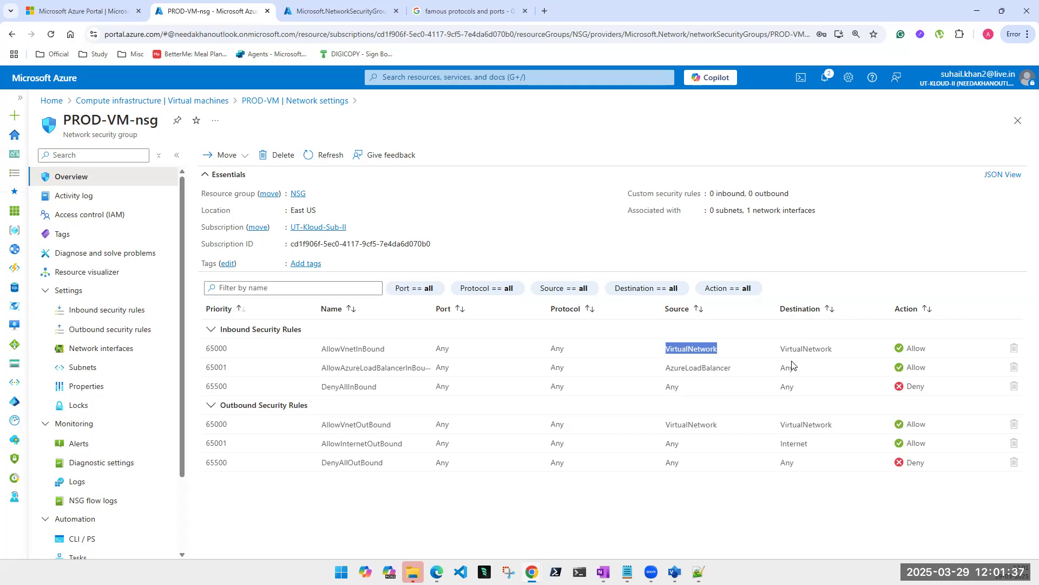
double_click(807, 350)
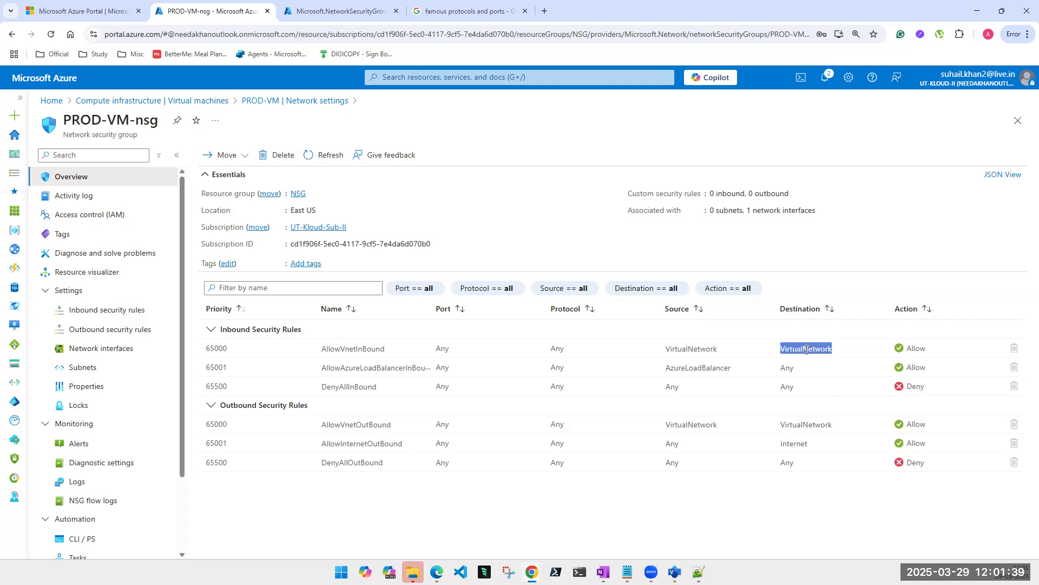
double_click(711, 350)
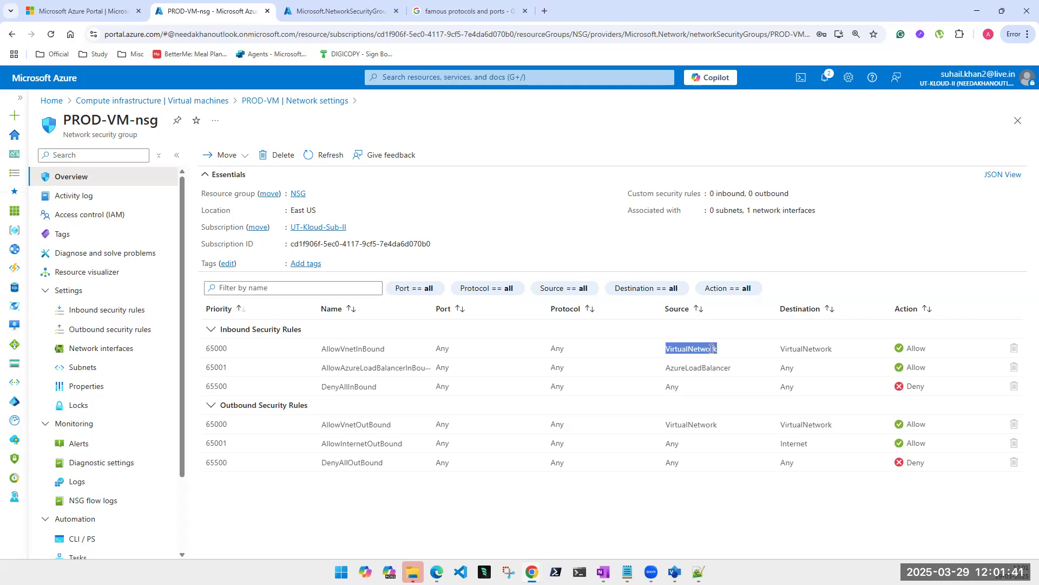
double_click(909, 349)
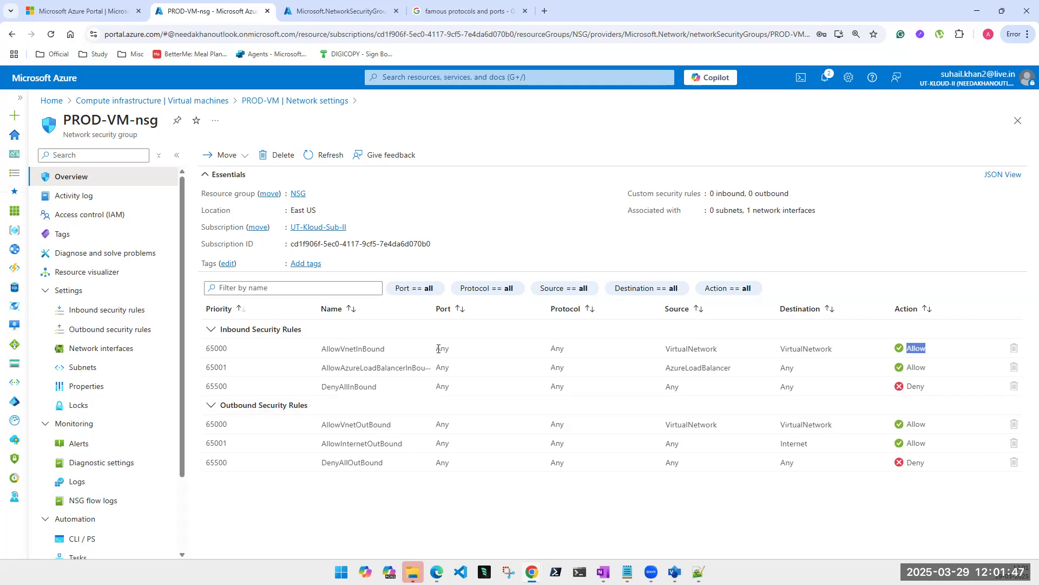
double_click(671, 350)
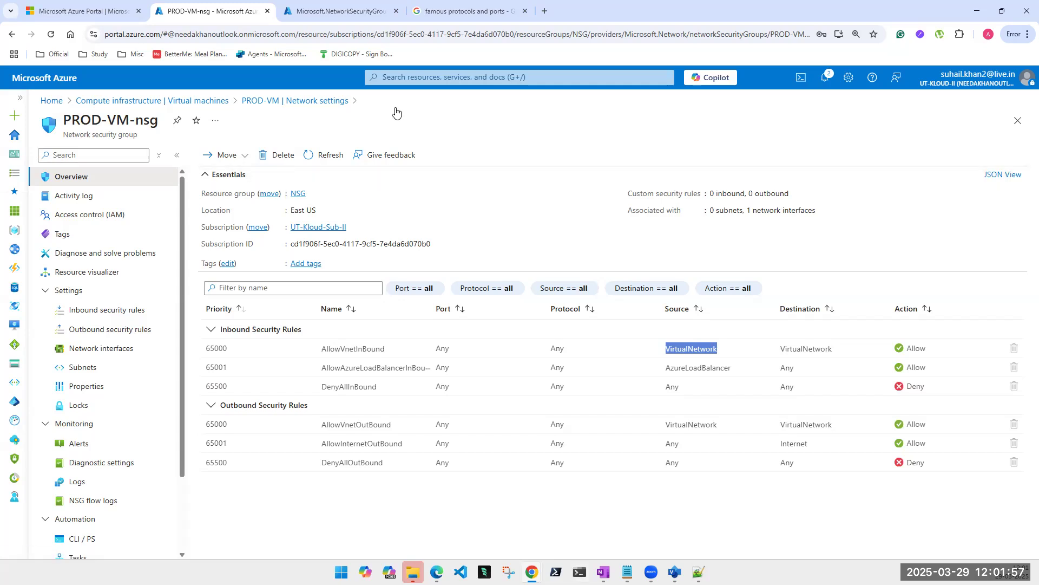
Open VM-DEV from the Azure virtual machines list in the other browser tab and copy its public IP address
left_click(341, 11)
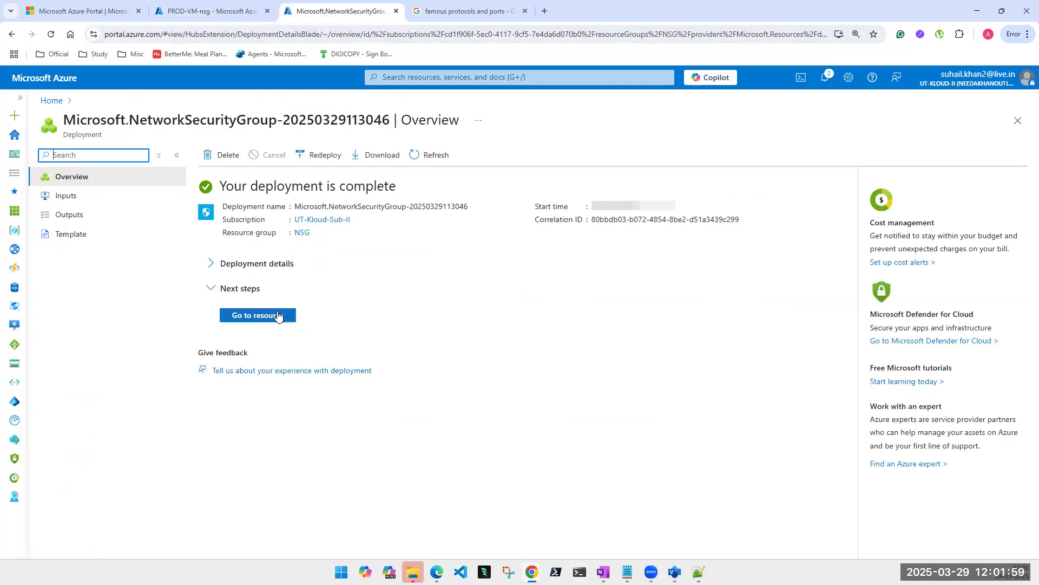
left_click(475, 75)
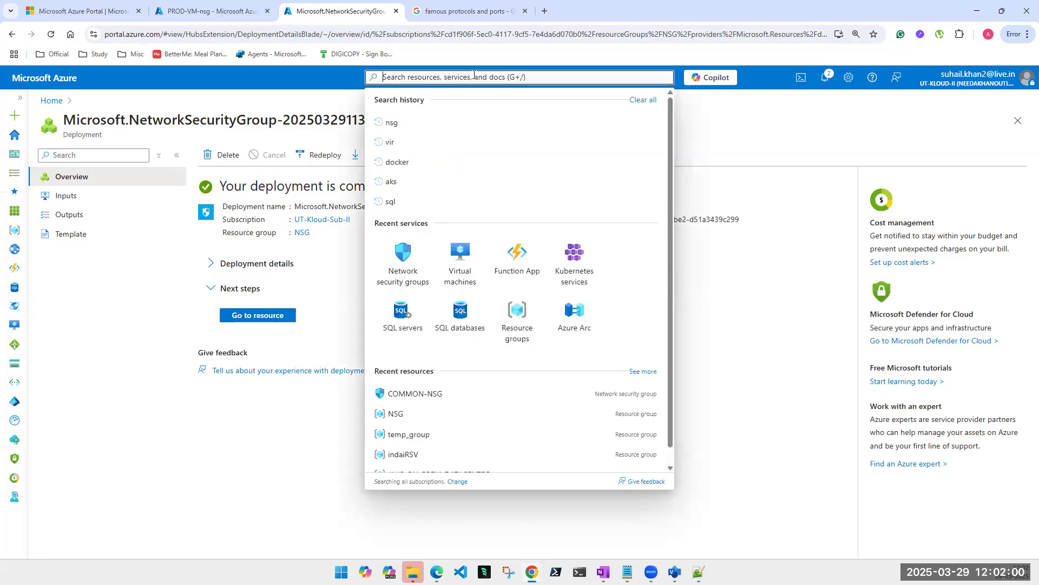
left_click(462, 252)
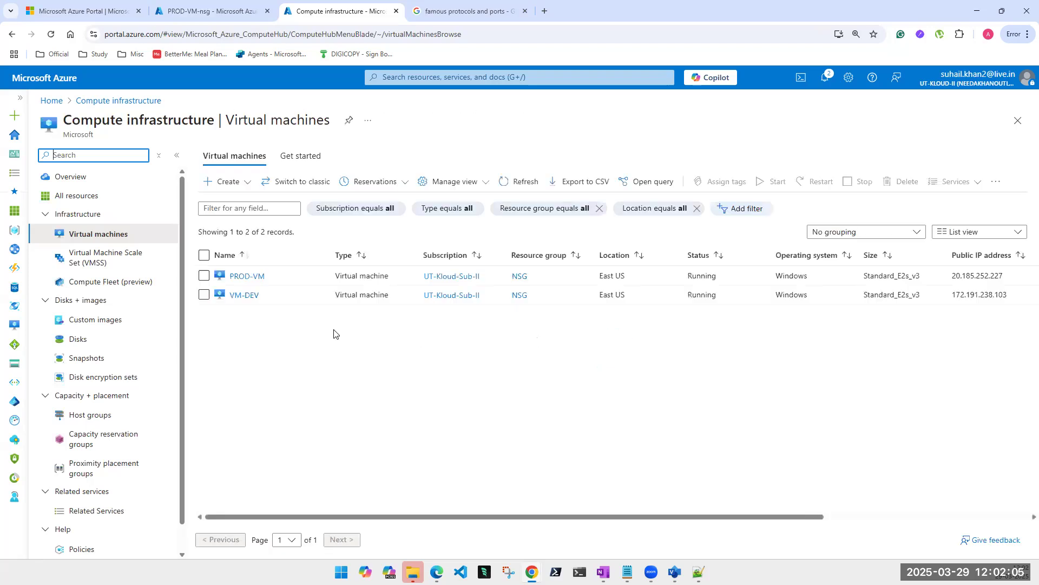
left_click(245, 296)
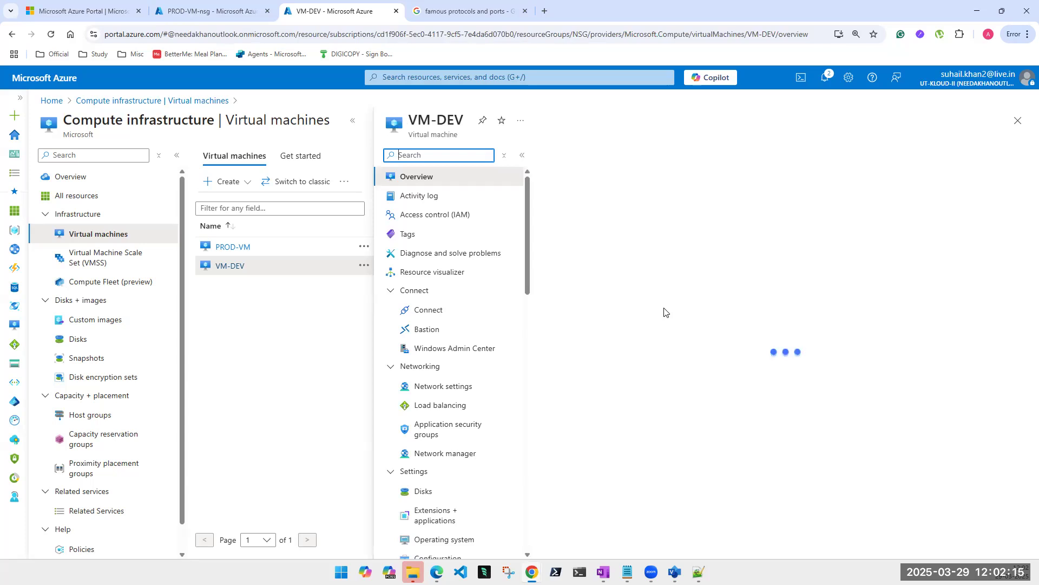
left_click(856, 295)
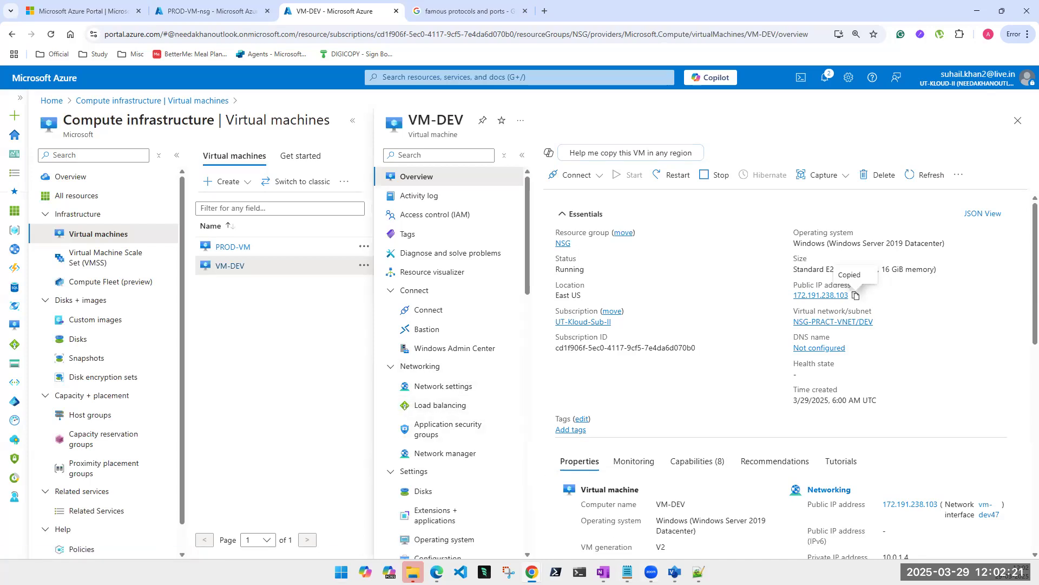
Launch Remote Desktop Connection with MSTSC and start connecting to VM-DEV's copied public IP address, 172.191.238.103
key("super")
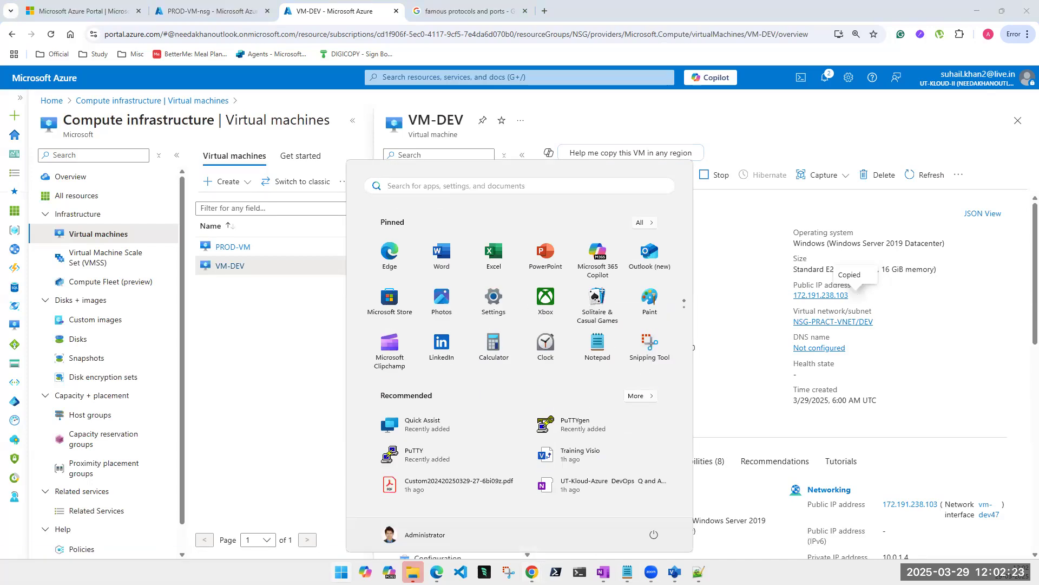
type("MSTSC")
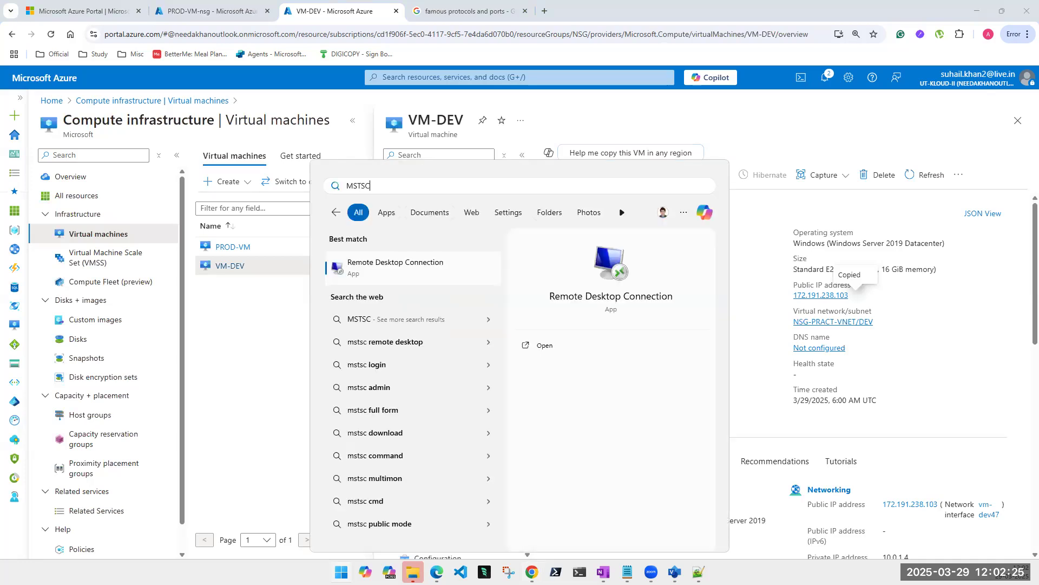
key("Return")
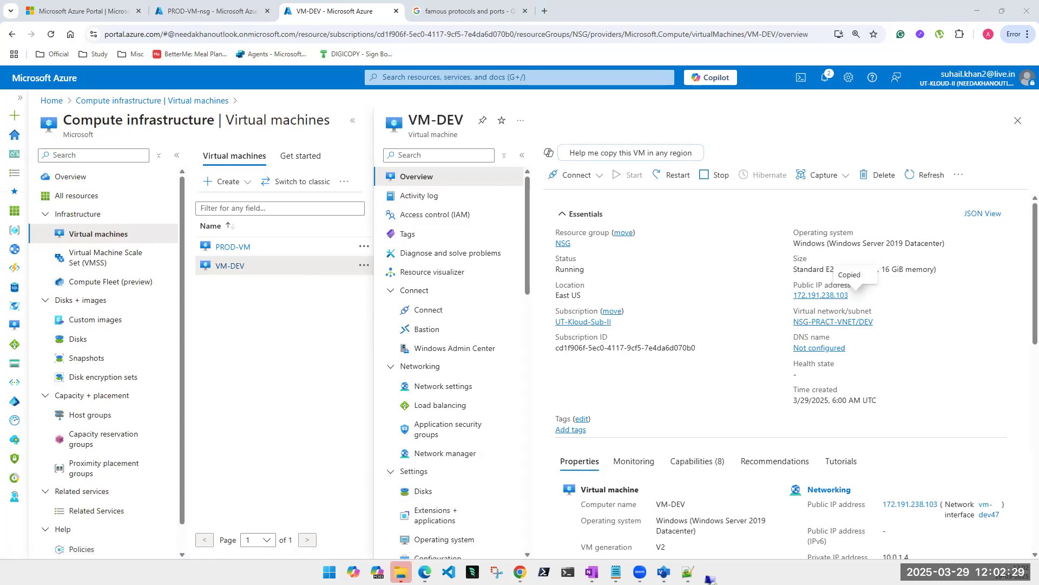
key("ctrl+v")
left_click(711, 399)
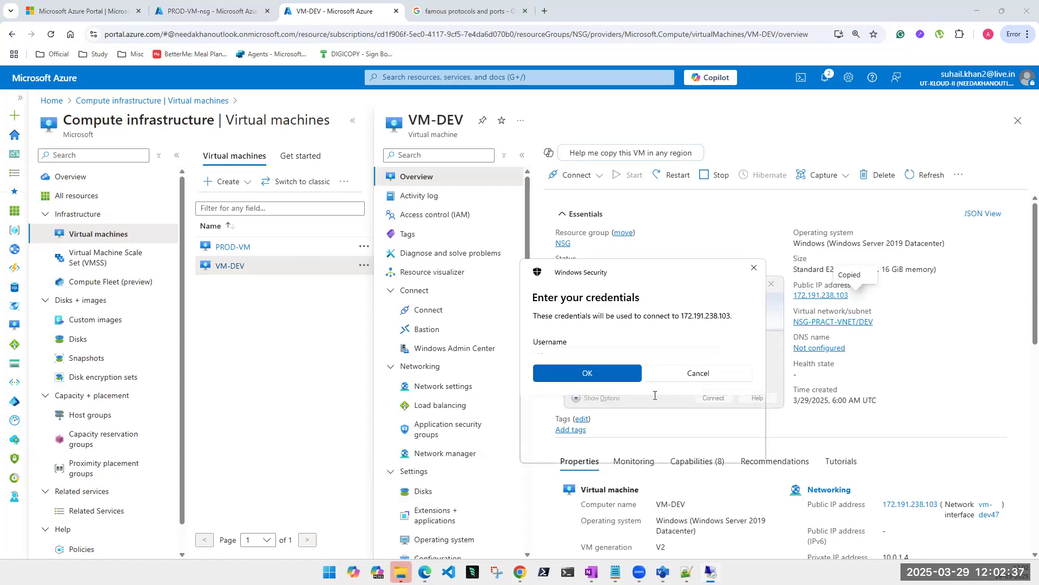
Enter the username TApout and the account password, and submit the credentials for the VM-DEV remote connection
type("TA")
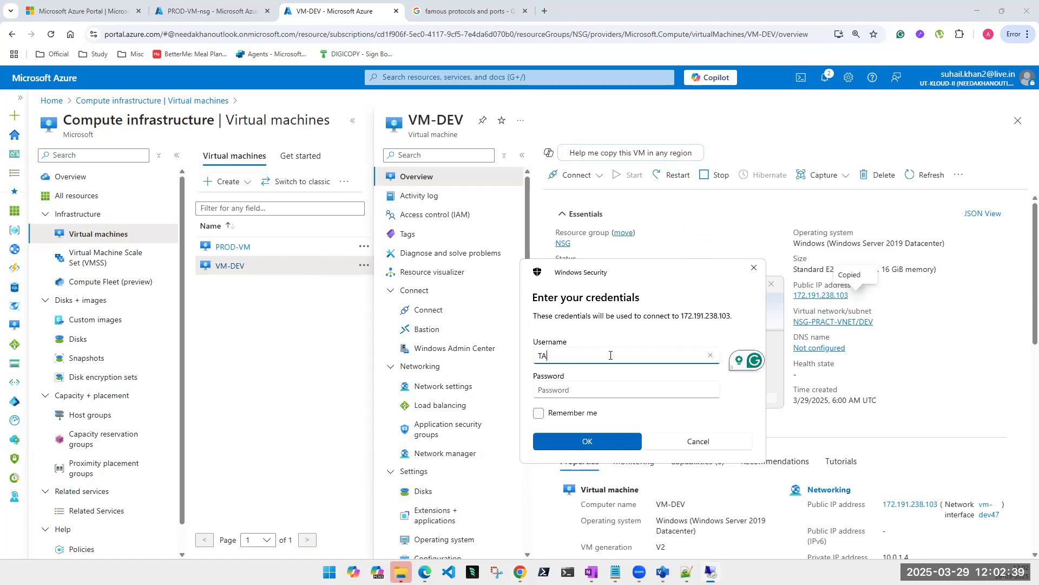
type("pout")
key("Tab")
type("•••")
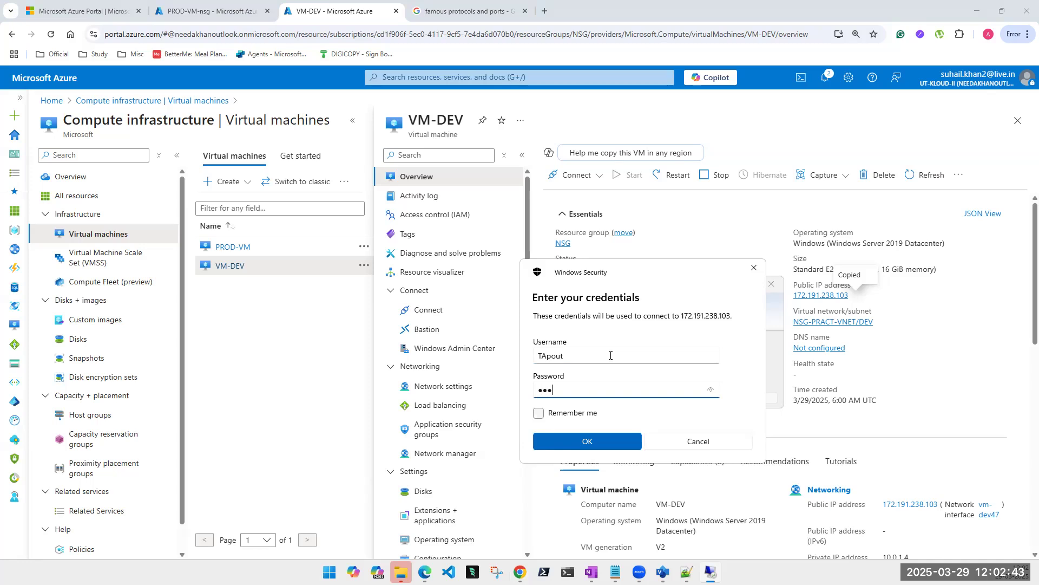
key("BackSpace")
key("BackSpace")
key("BackSpace")
type("•••••••••••")
key("Return")
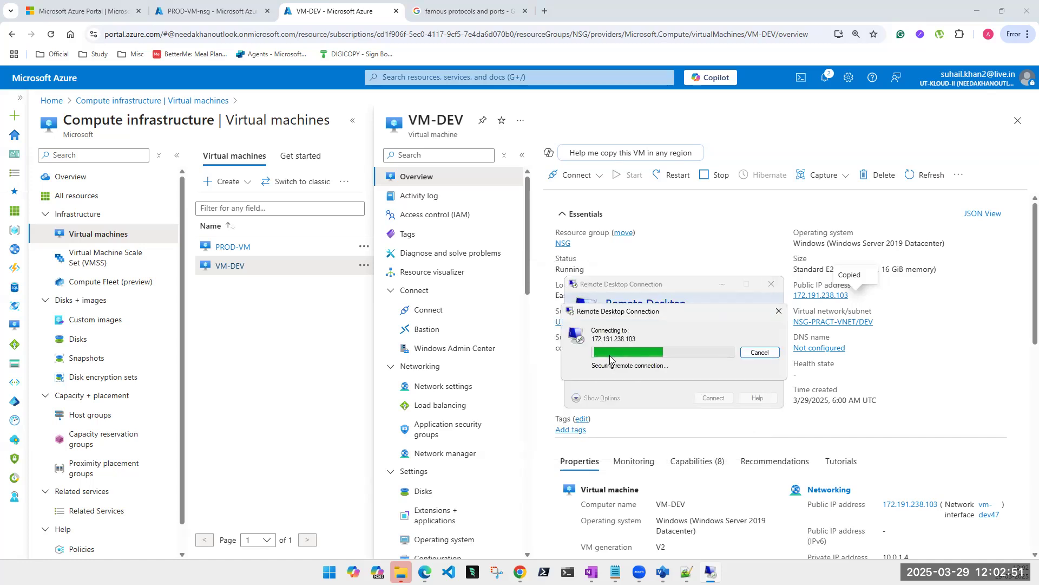
Accept the pending connection prompt to complete the remote session to VM-DEV
key("Left")
key("Return")
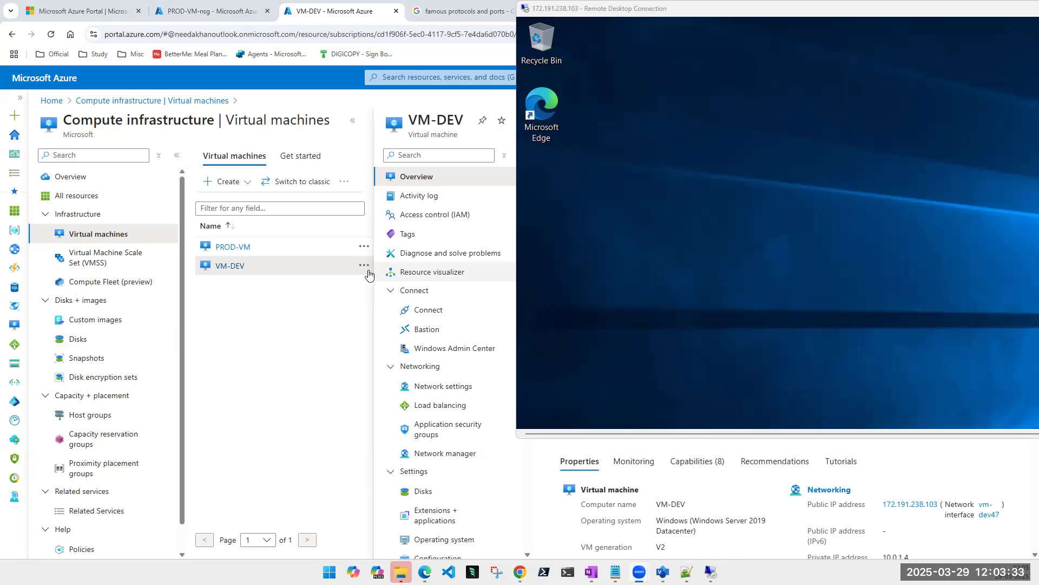
Open PROD-VM from the Azure virtual machines list and select its private IP address, 10.0.0.4
left_click(235, 252)
left_click(233, 247)
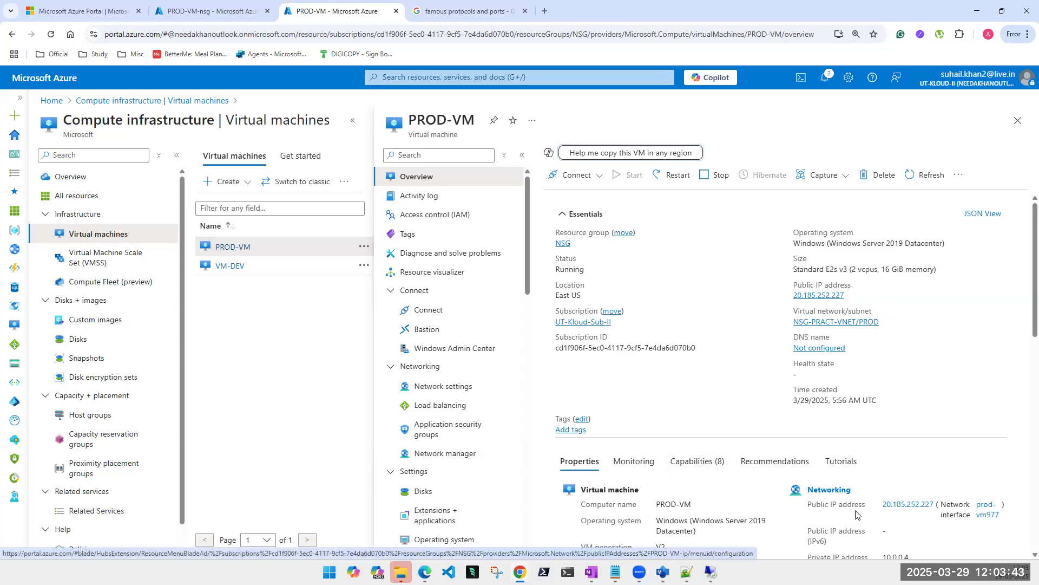
scroll(890, 520, "down", 1)
double_click(897, 523)
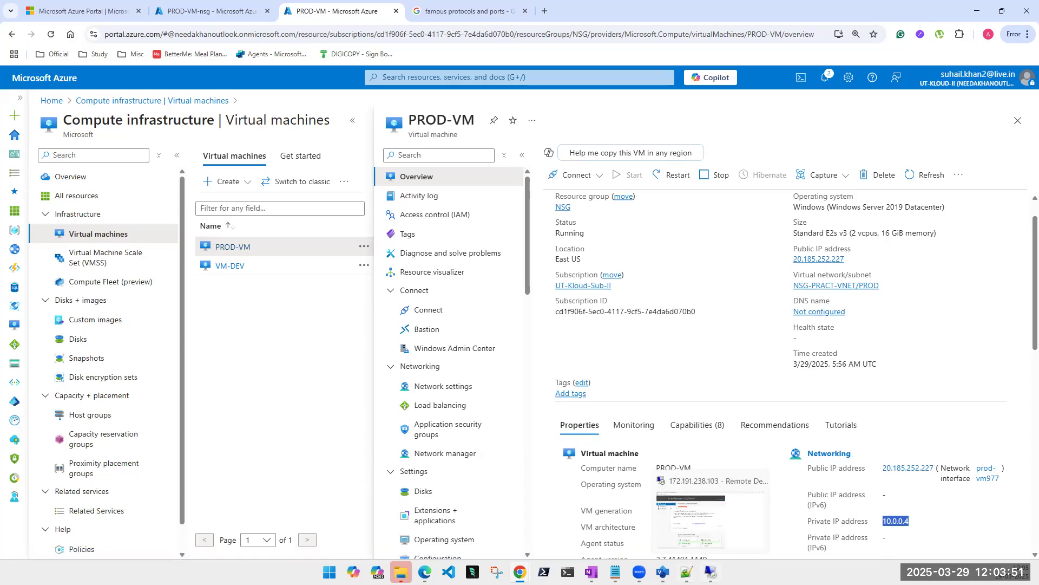
Switch to the VM-DEV remote session in full screen and allow the PC to be discoverable on the network
left_click(711, 571)
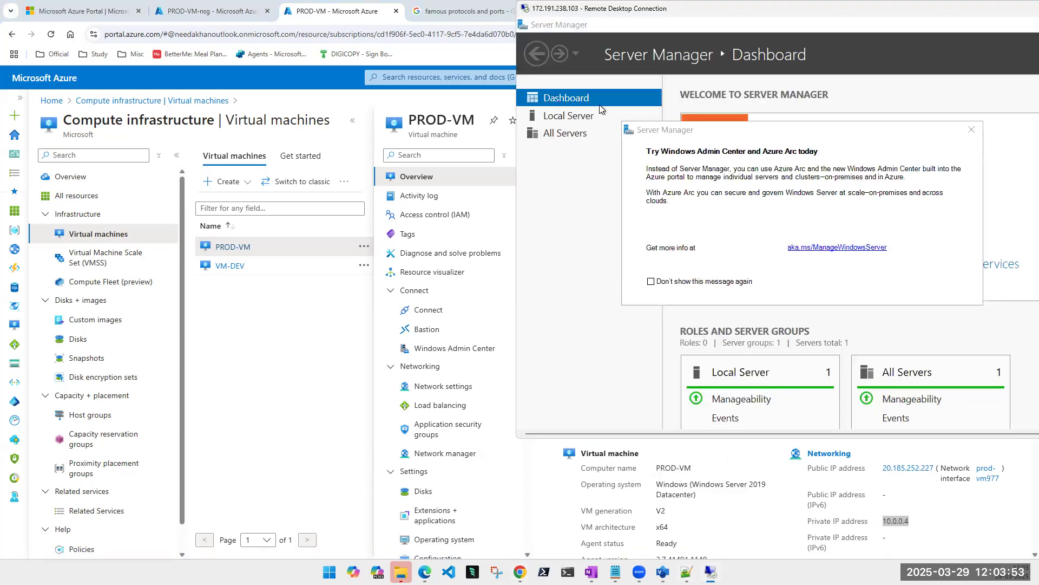
double_click(742, 11)
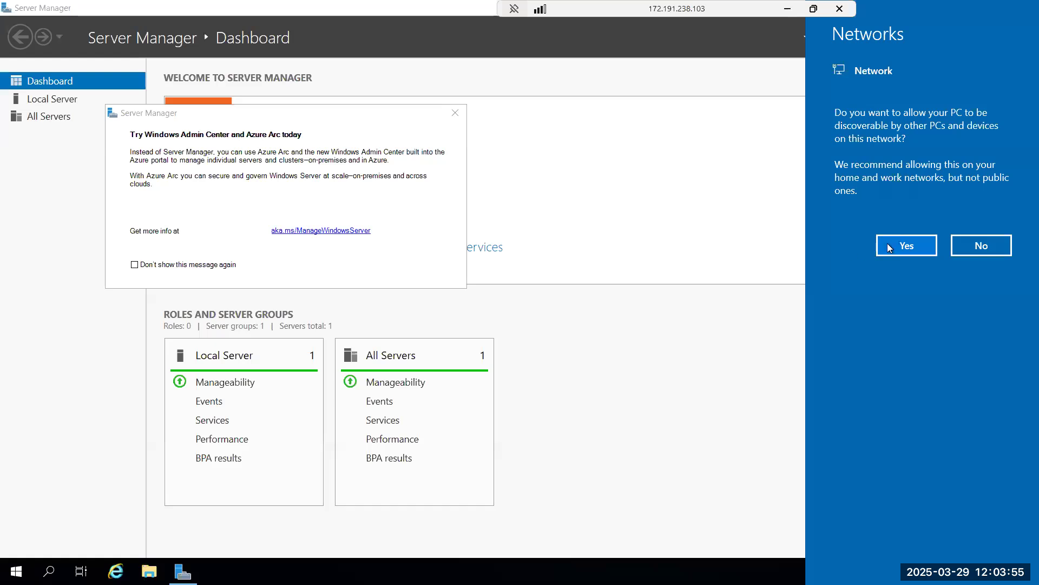
left_click(905, 245)
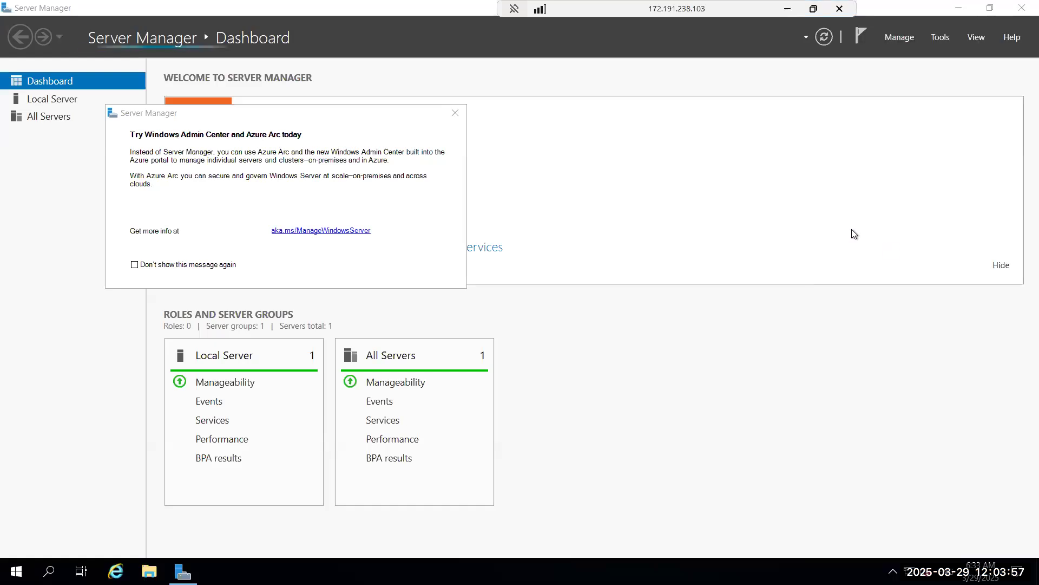
Stop the Windows Admin Center and Azure Arc message from showing again, and close Server Manager
left_click(164, 266)
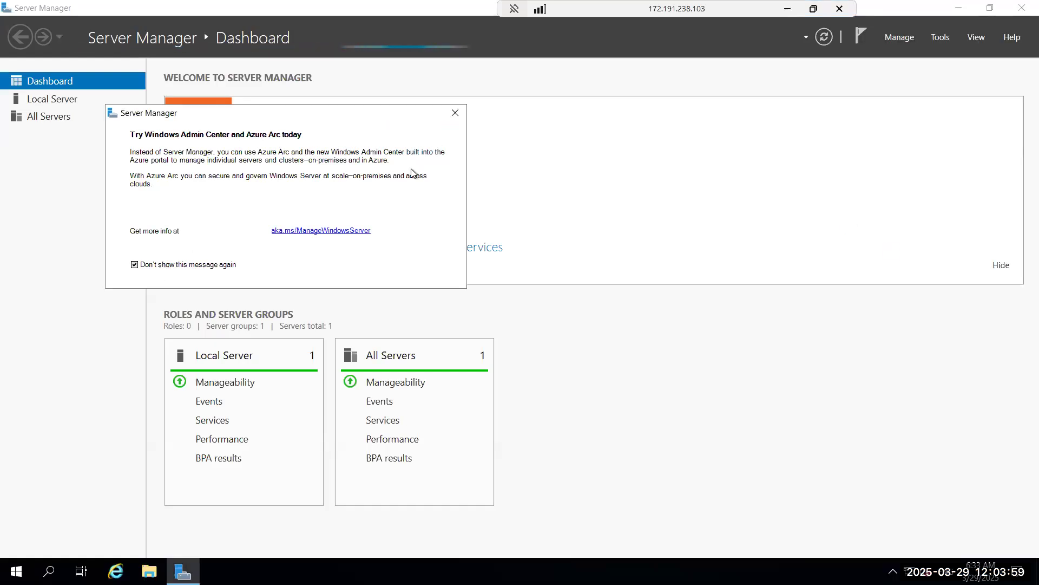
left_click(456, 112)
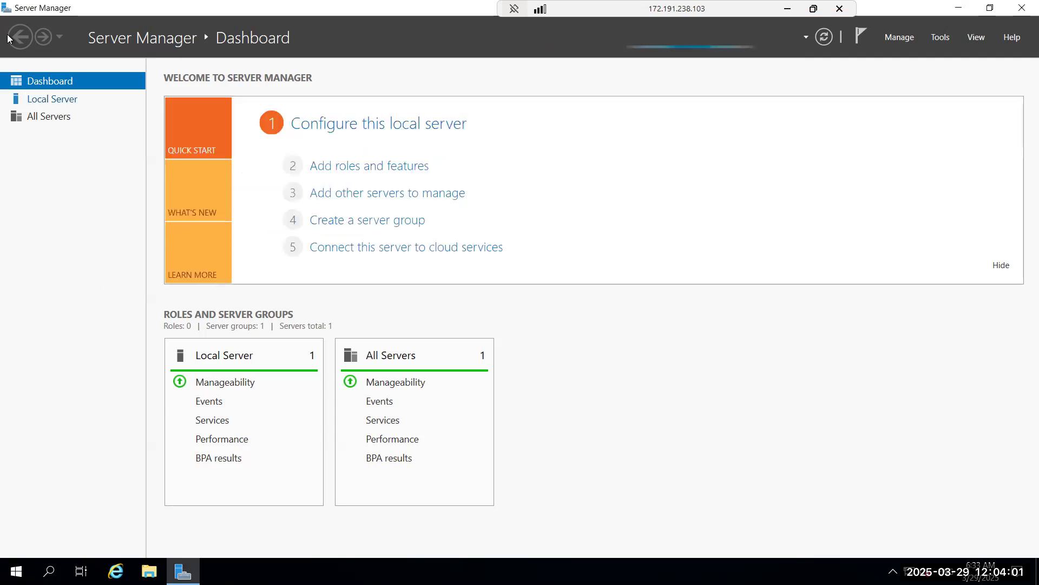
double_click(4, 9)
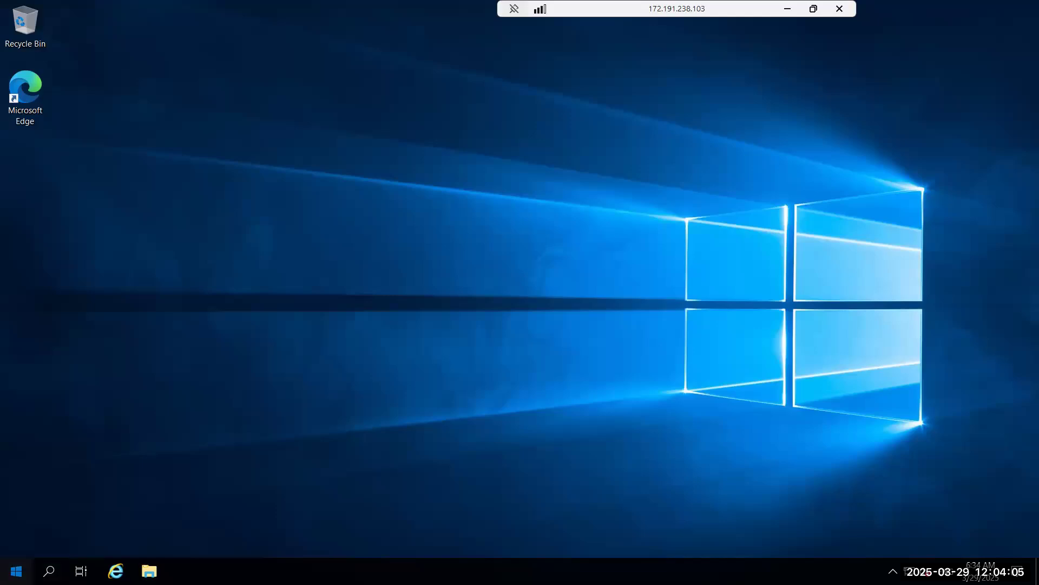
From inside VM-DEV, start a Remote Desktop connection to PROD-VM's private IP 10.0.0.4, and dismiss the credentials prompt
left_click(17, 571)
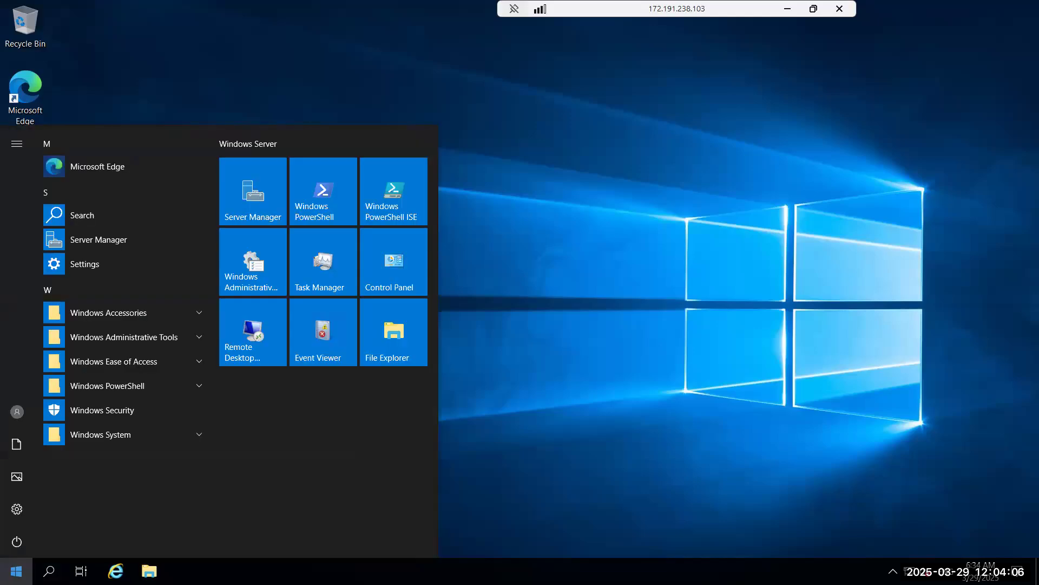
left_click(261, 336)
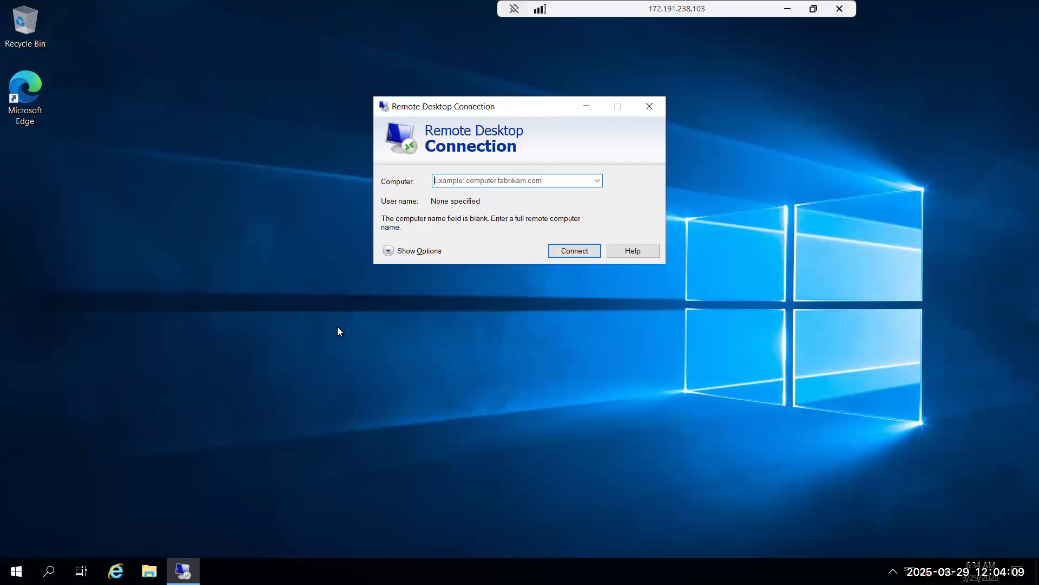
type("10.0.0.4")
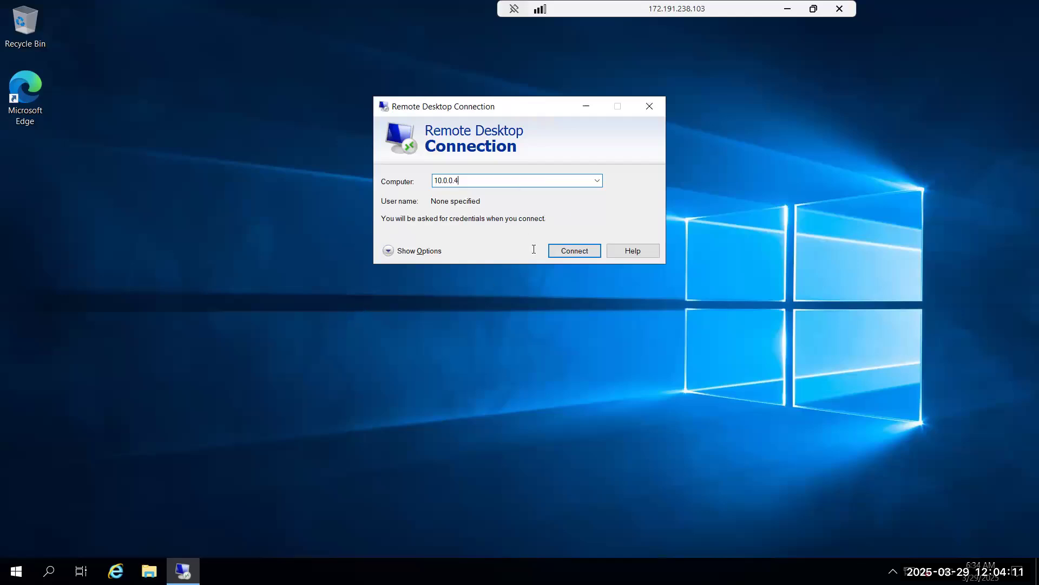
left_click(574, 251)
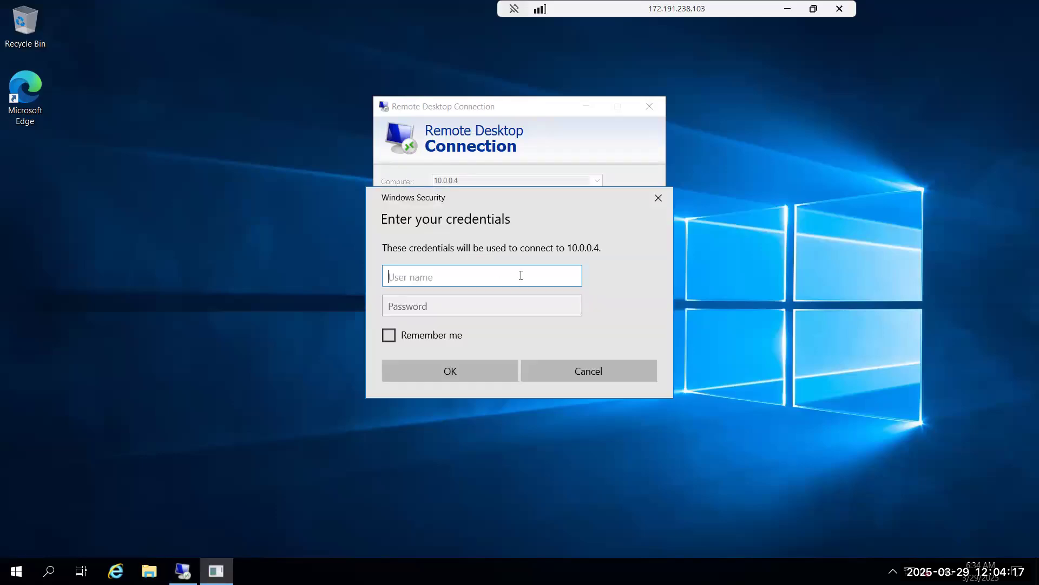
left_click(655, 199)
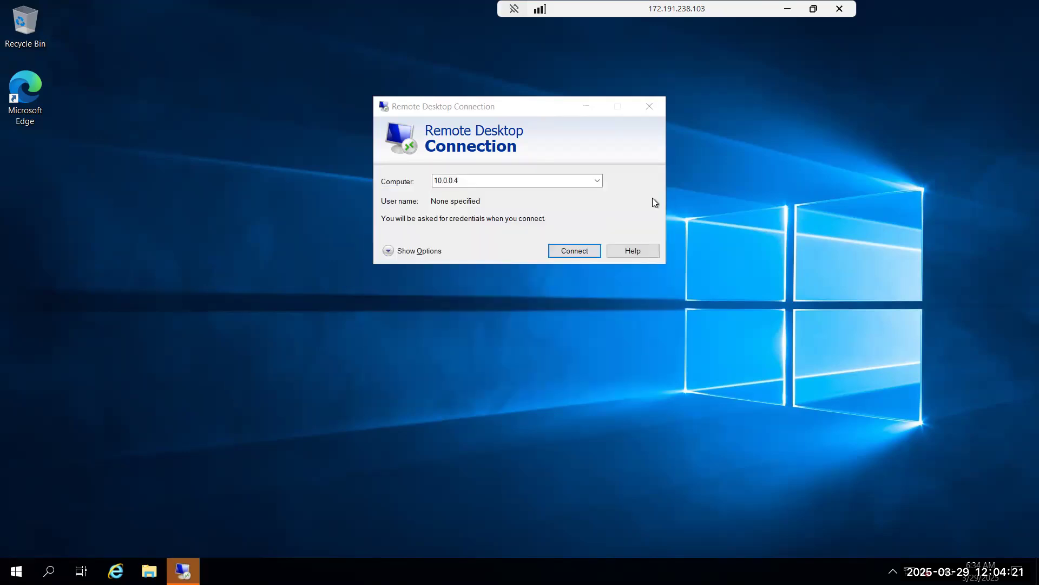
Restore the VM-DEV session to a window and place it beside the virtual machines list to relate 10.0.0.4 to PROD-VM
left_click(813, 8)
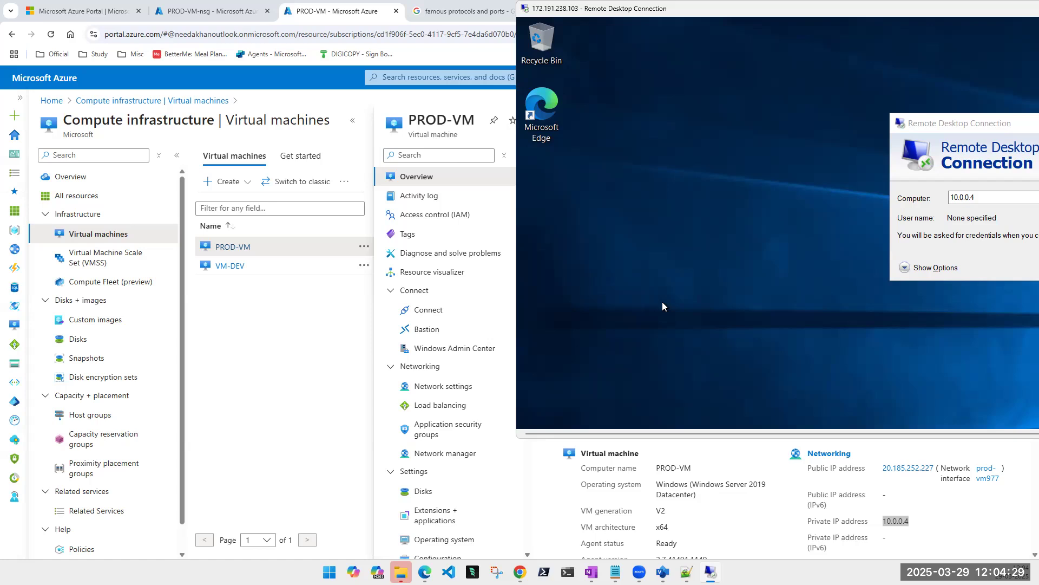
left_click_drag(593, 17, 456, 44)
left_click(820, 225)
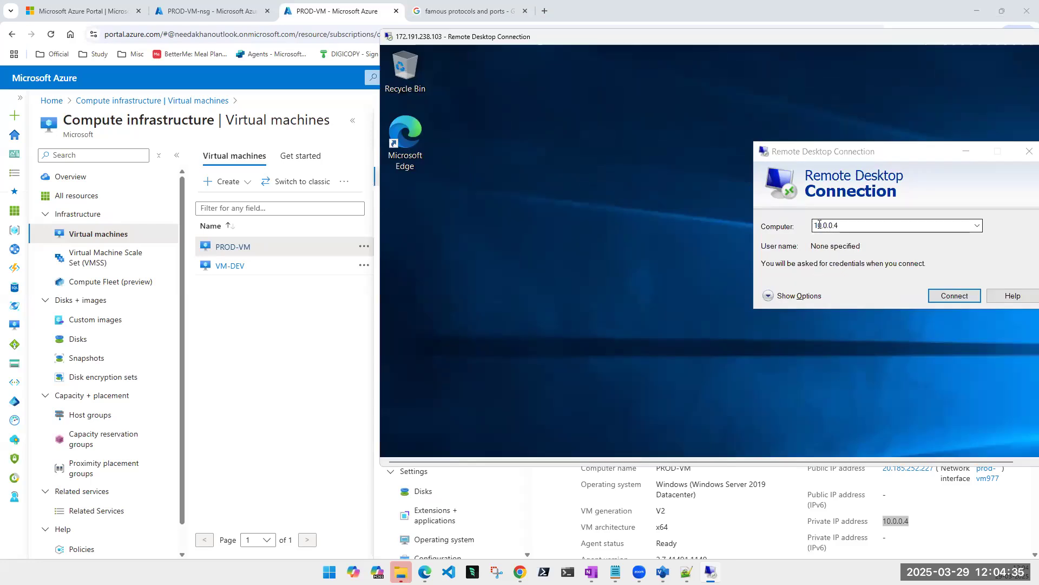
left_click(235, 245)
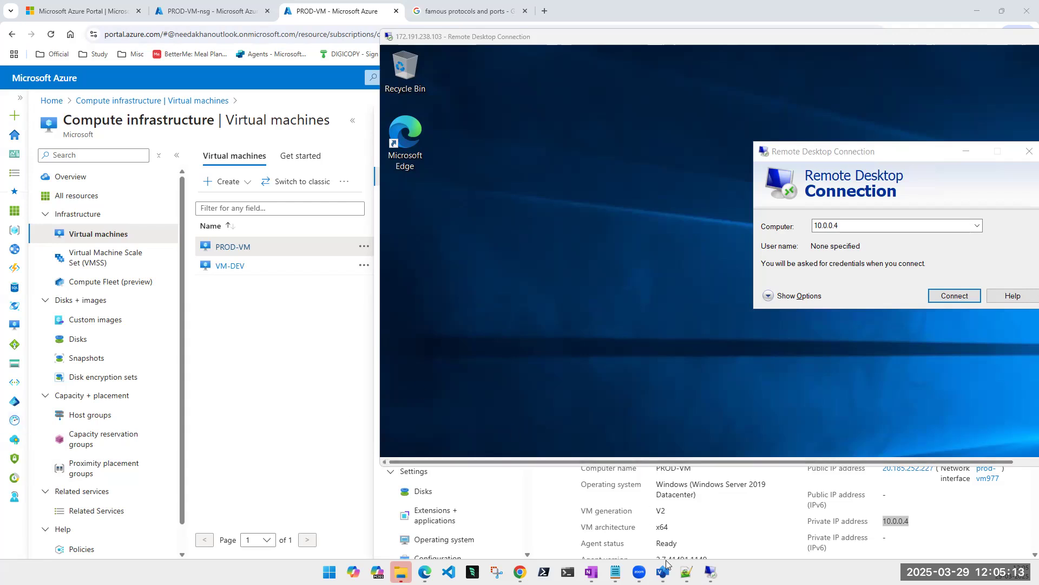
Return to PROD-VM-nsg and examine the AllowAzureLoadBalancerInBound rule's source and action alongside AllowVnetInBound's action
left_click(202, 13)
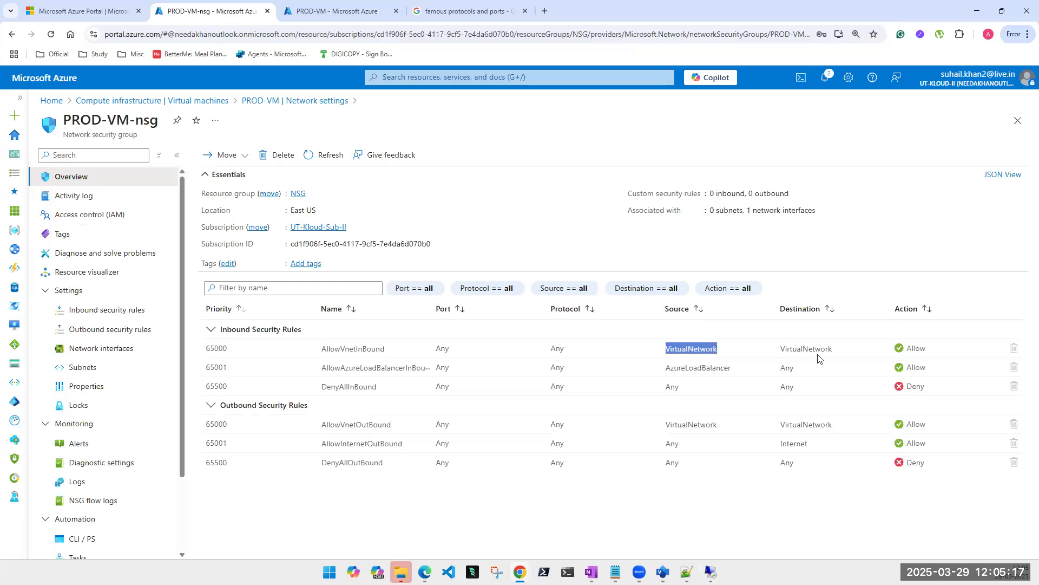
double_click(372, 370)
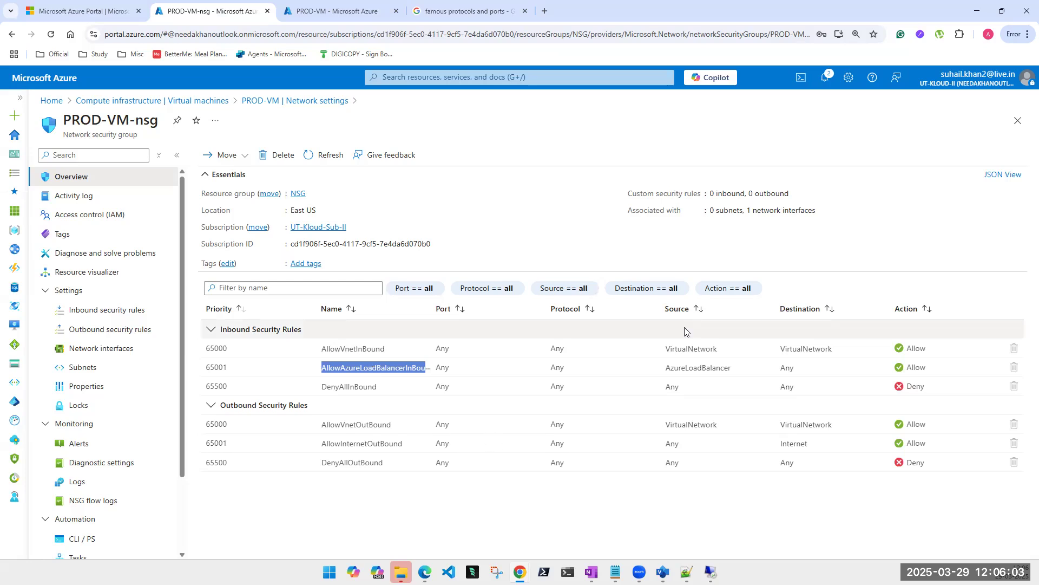
double_click(692, 373)
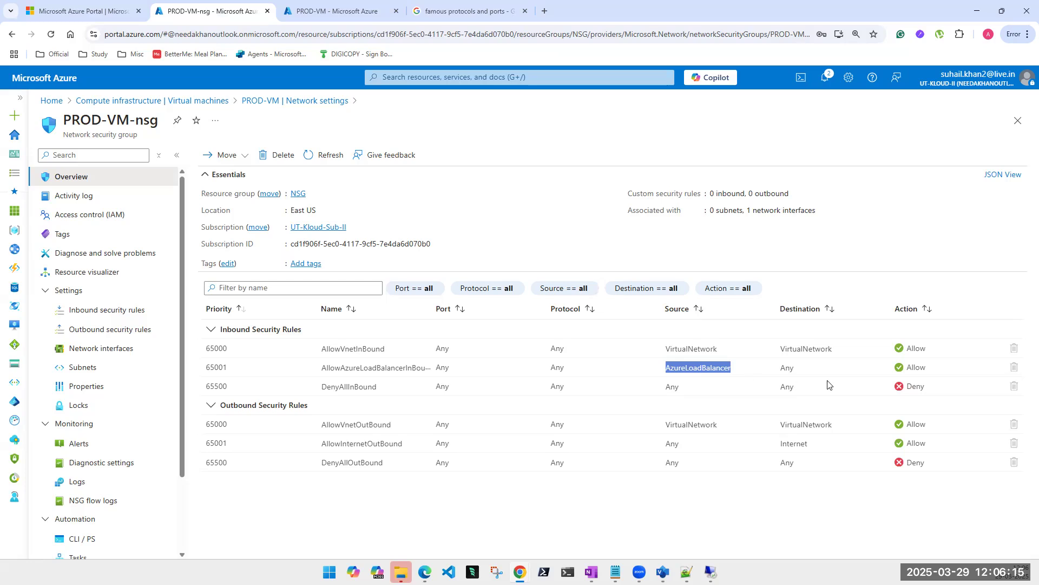
double_click(908, 370)
double_click(912, 349)
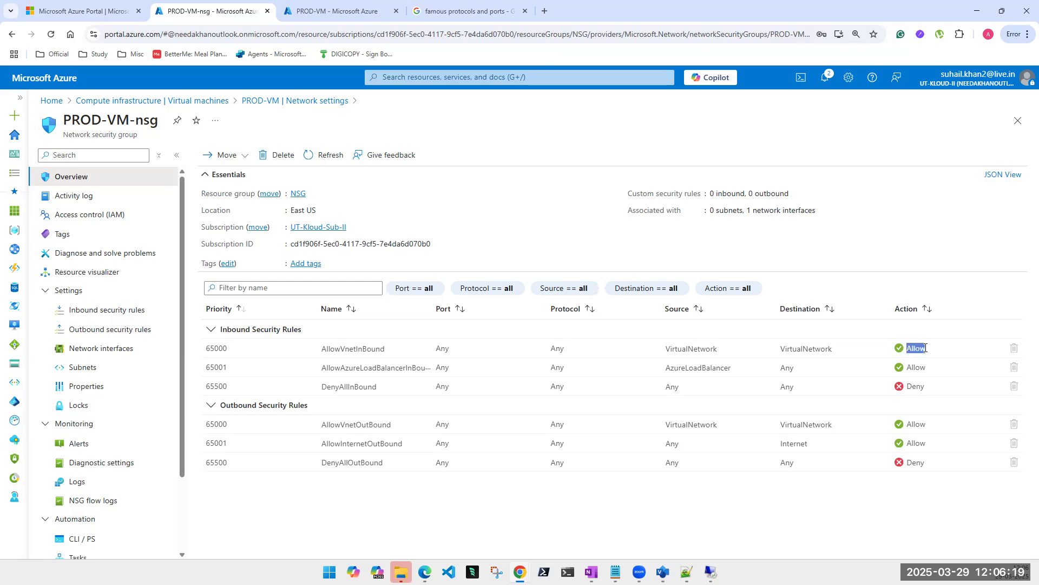
double_click(918, 367)
Switch to the Visio diagram's Page-2 and annotate the paths from the application gateway toward the servers with freehand strokes
left_click(664, 572)
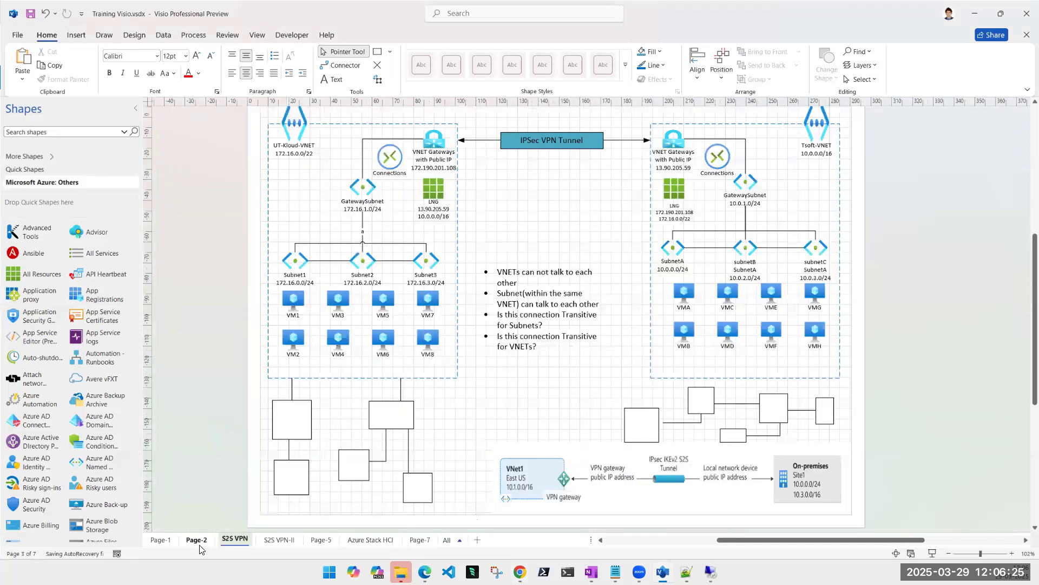
left_click(196, 539)
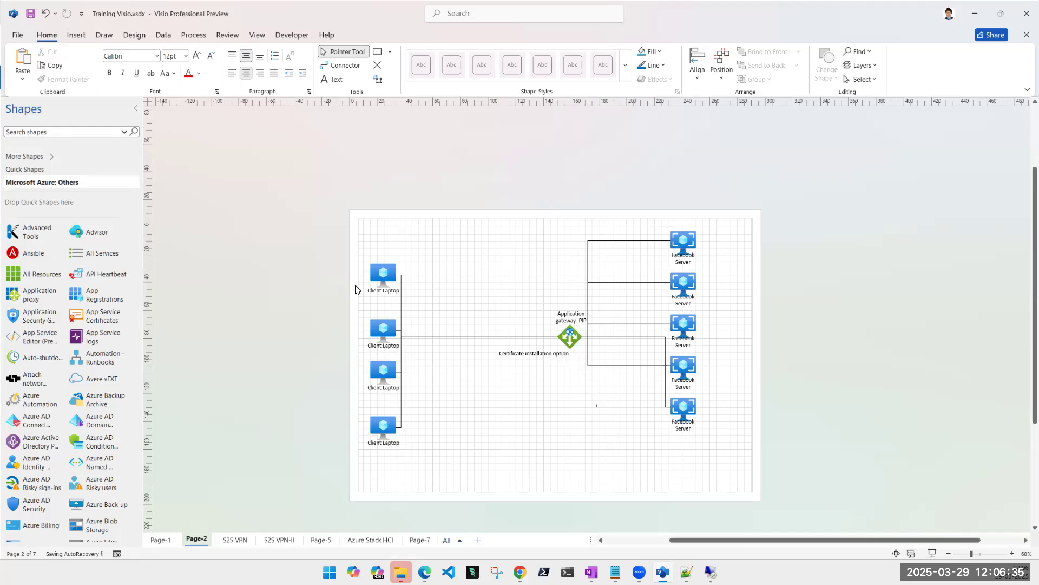
key("ctrl+2")
mouse_move(589, 317)
left_mouse_down()
mouse_move(581, 340)
mouse_move(631, 383)
left_mouse_up()
left_click_drag(580, 337, 610, 330)
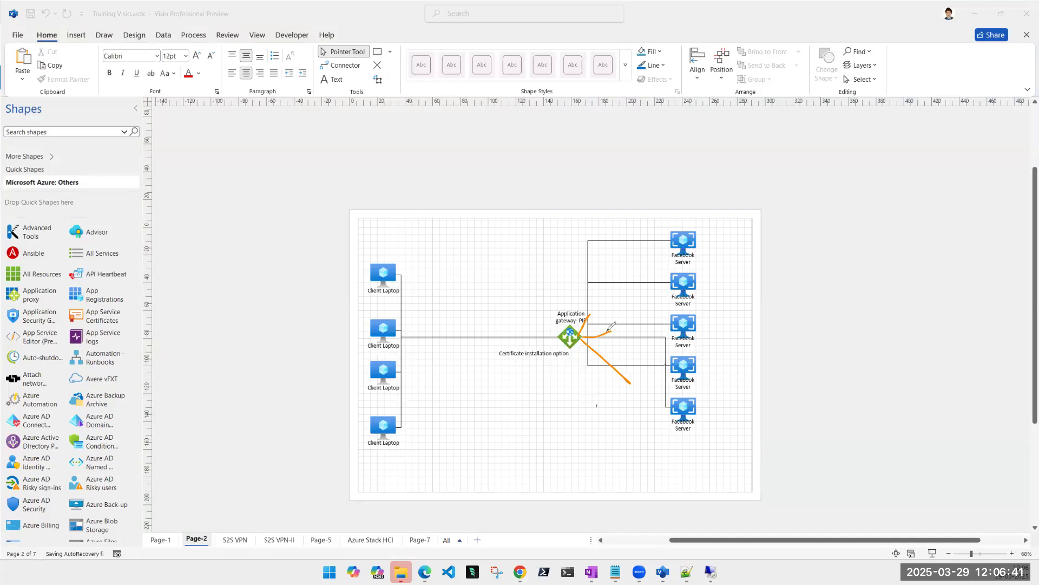
Clear the freehand annotations, bring back the NSG-VNET diagram on Page-7, and return to PROD-VM-nsg in the Azure portal
key("ctrl+z")
key("ctrl+z")
key("ctrl+z")
key("Escape")
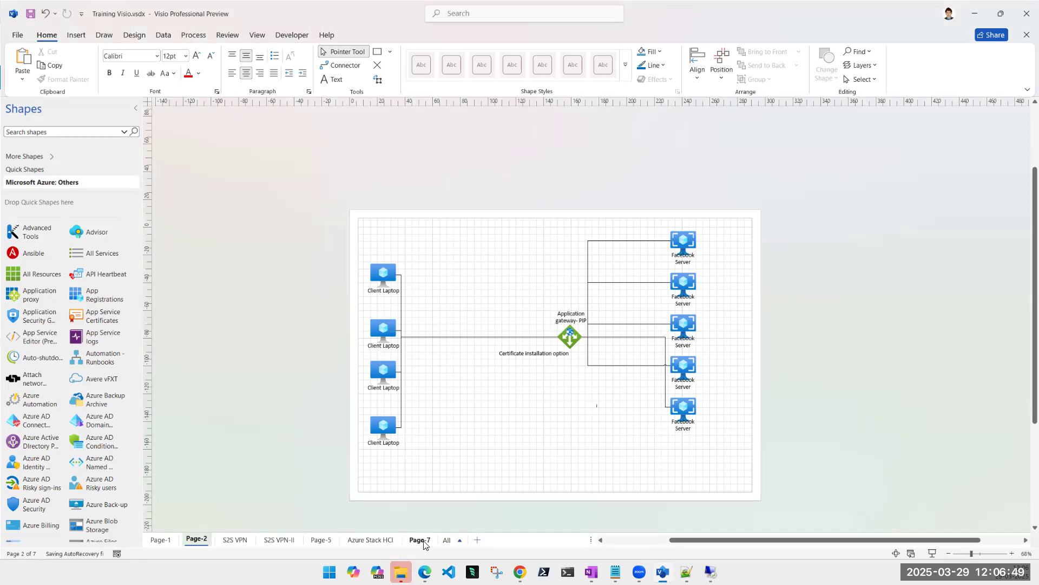
left_click(421, 539)
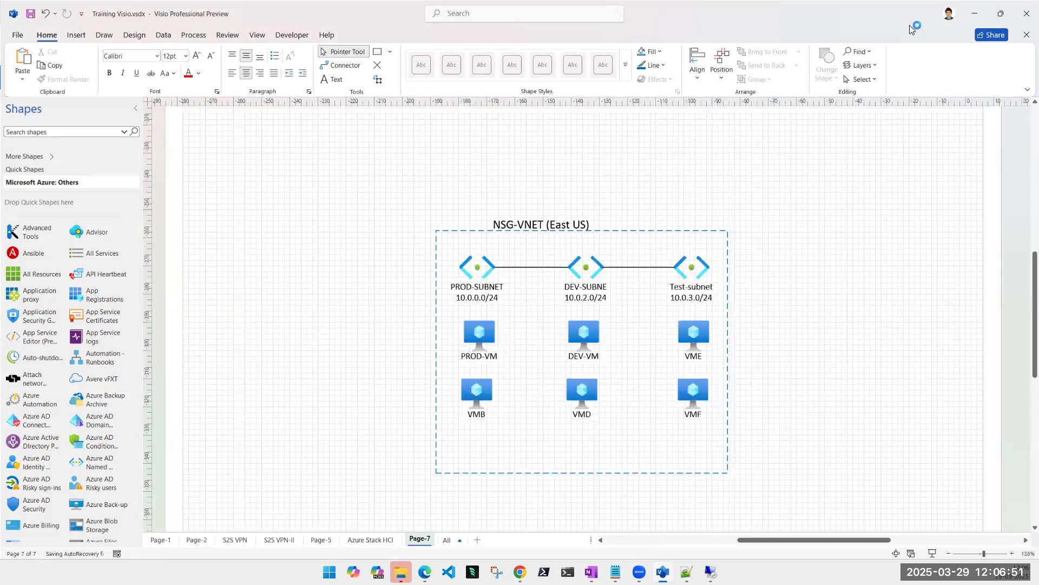
left_click(976, 13)
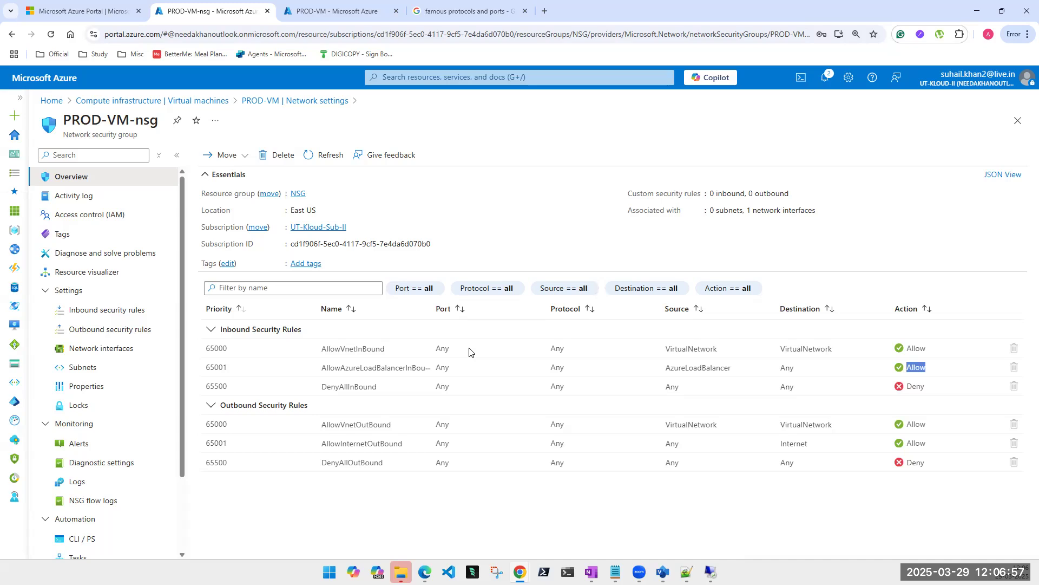
Review the actions of the two Allow inbound rules and examine DenyAllInBound's port, protocol, source, destination and action
double_click(919, 349)
double_click(914, 367)
double_click(332, 388)
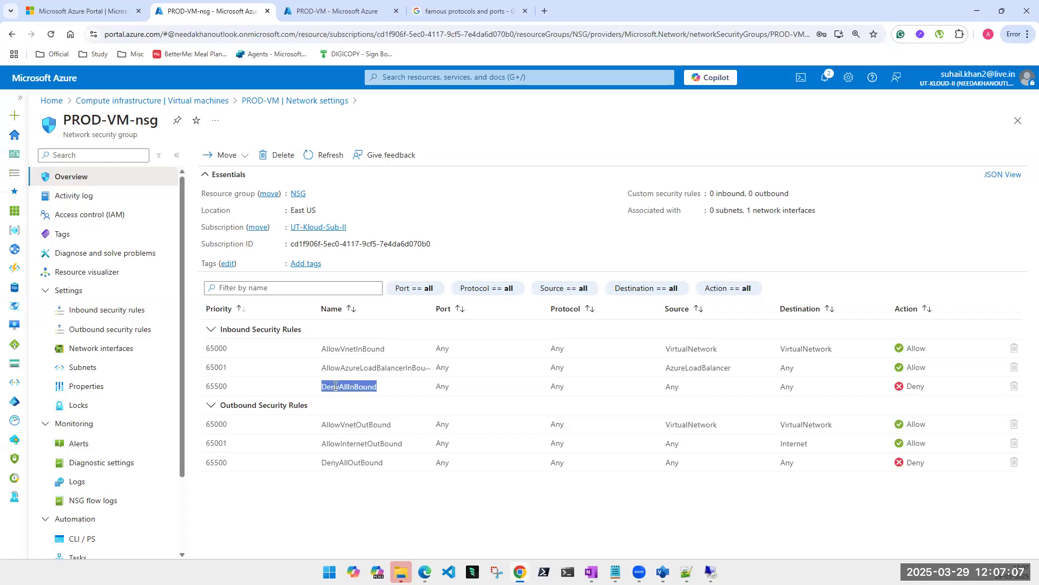
double_click(439, 388)
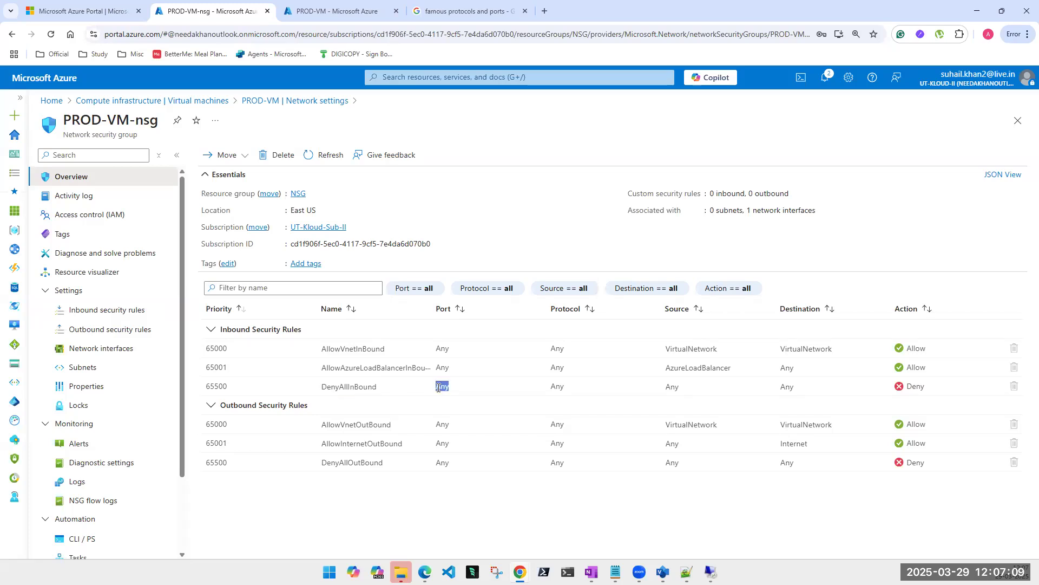
double_click(556, 388)
double_click(672, 387)
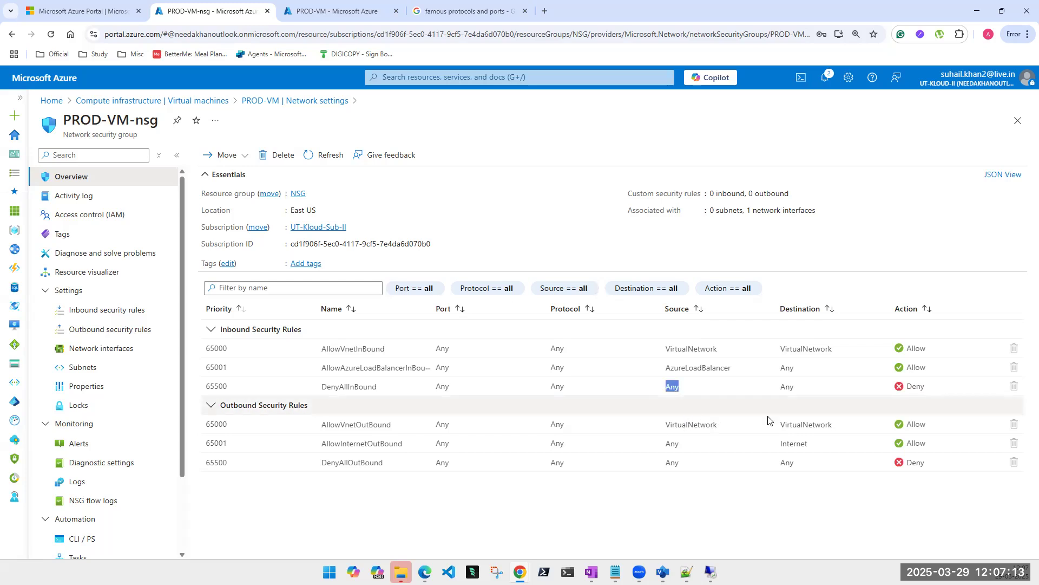
double_click(787, 387)
left_click(910, 388)
double_click(910, 387)
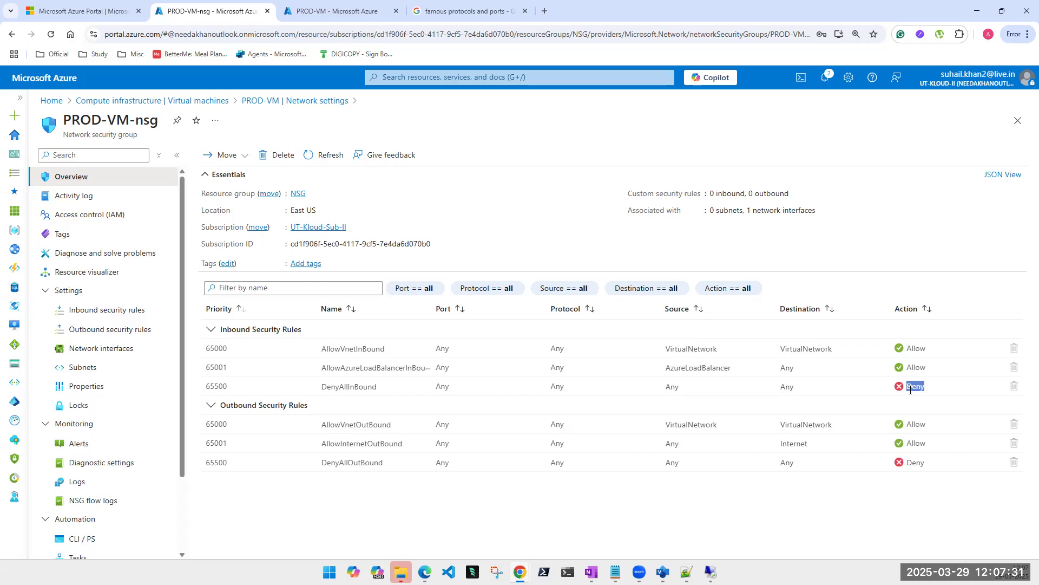
Compare the priorities of the AllowVnetInBound and DenyAllInBound rules, and highlight the first two inbound rules
left_click(203, 390)
double_click(217, 349)
left_click_drag(289, 349, 358, 349)
left_click_drag(207, 386, 340, 388)
left_click(388, 394)
left_click_drag(202, 351, 927, 370)
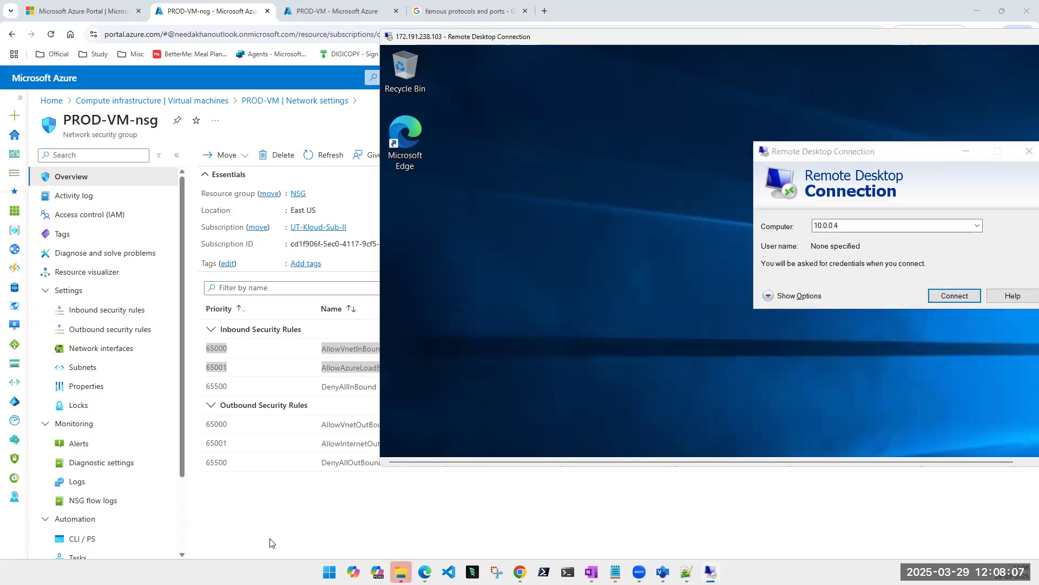
Highlight the AllowVnetInBound and AllowAzureLoadBalancerInBound rules again and check them against the VM-DEV session's connection to 10.0.0.4
left_click(293, 509)
left_click_drag(207, 348, 939, 364)
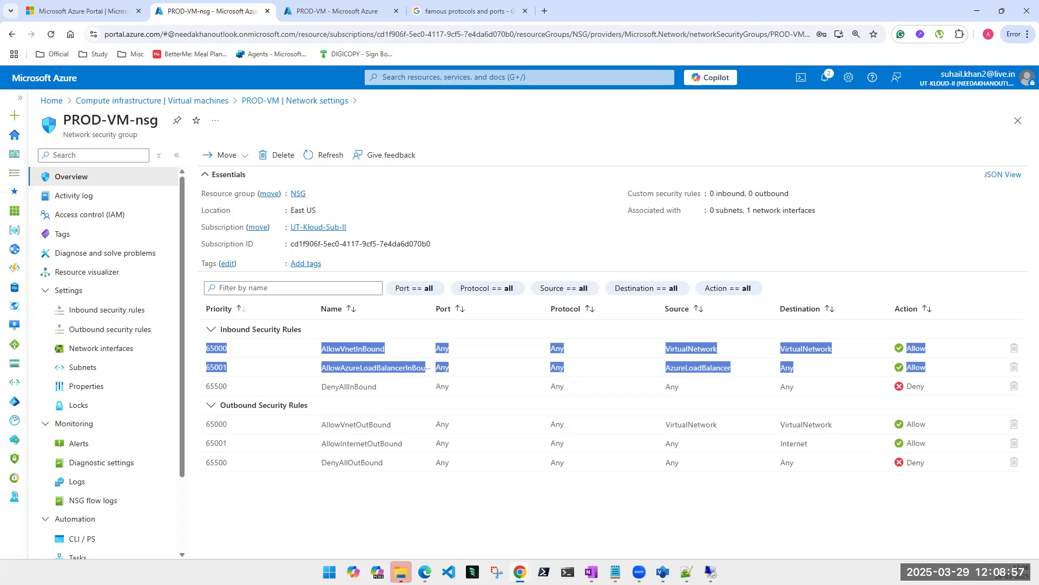
left_click(710, 571)
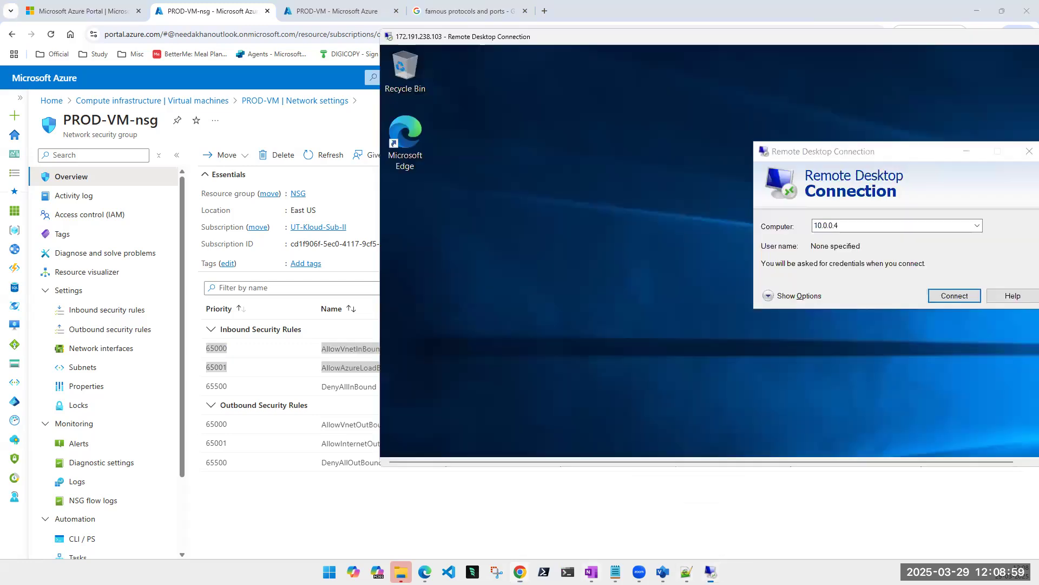
left_click(711, 572)
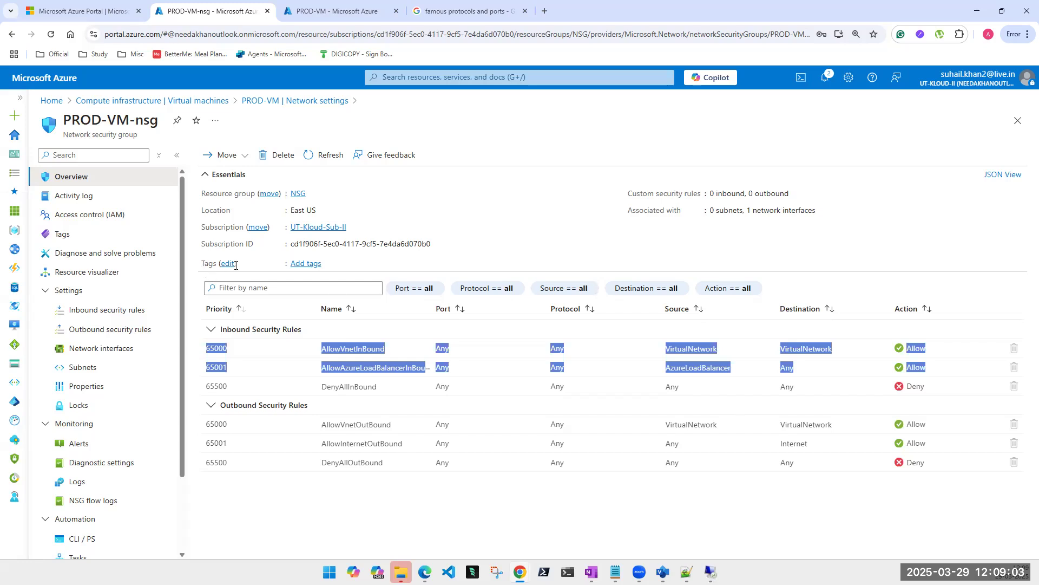
Compare the source and destination of the AllowVnetInBound rule with those of the DenyAllInBound rule
left_click(681, 353)
left_click_drag(669, 350, 836, 351)
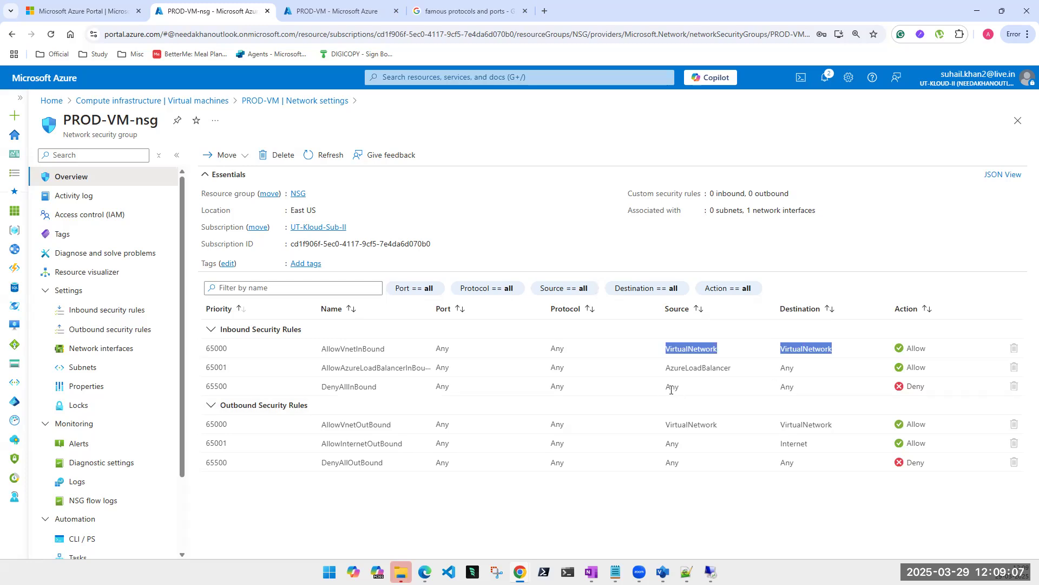
left_click(773, 396)
left_click_drag(773, 396, 808, 398)
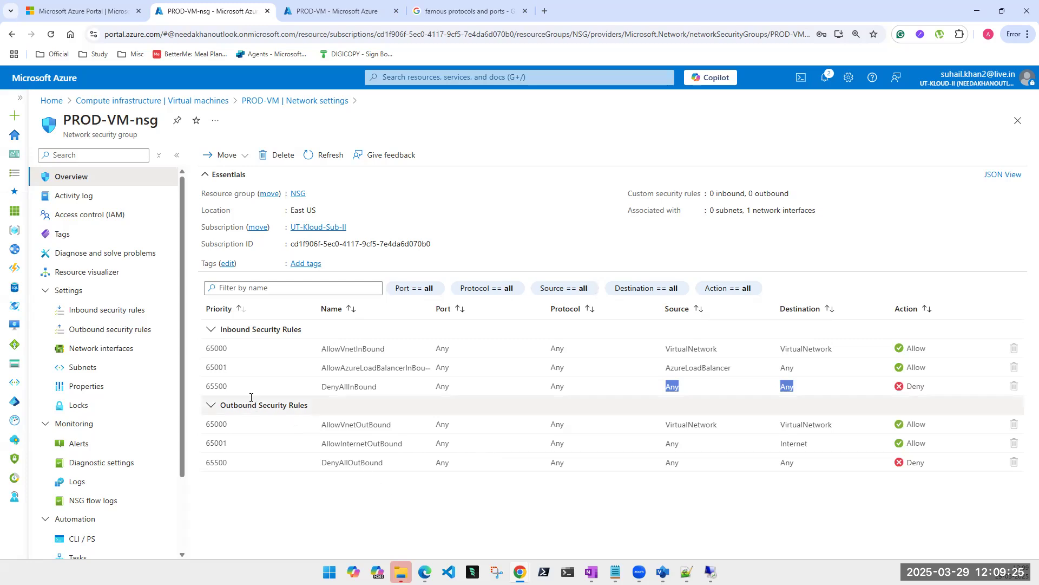
Compare the priorities and names of the AllowVnetInBound and DenyAllInBound rules
left_click(214, 348)
double_click(214, 349)
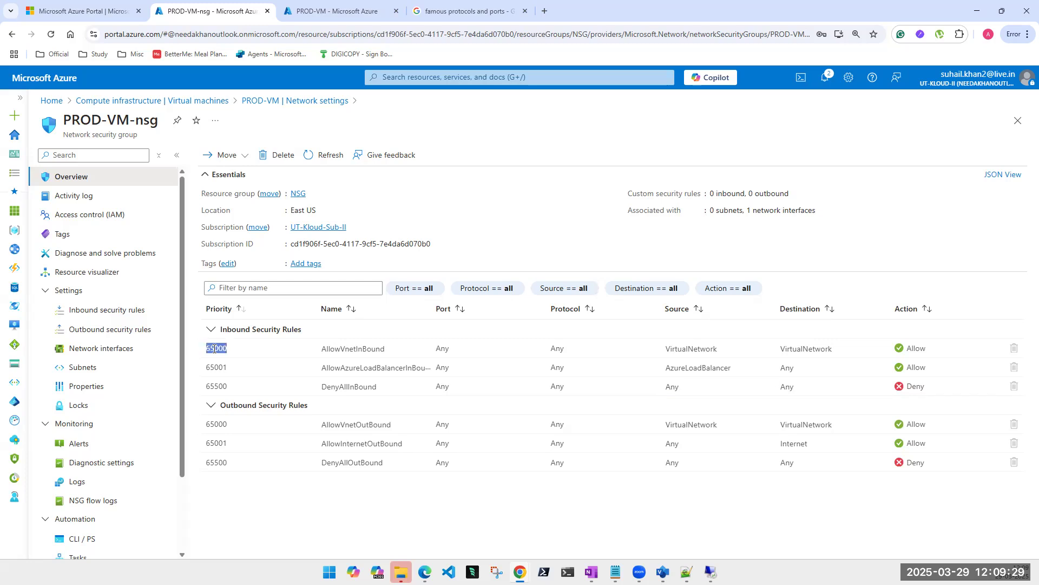
left_click(217, 389)
double_click(217, 388)
double_click(212, 348)
left_click_drag(327, 349, 658, 359)
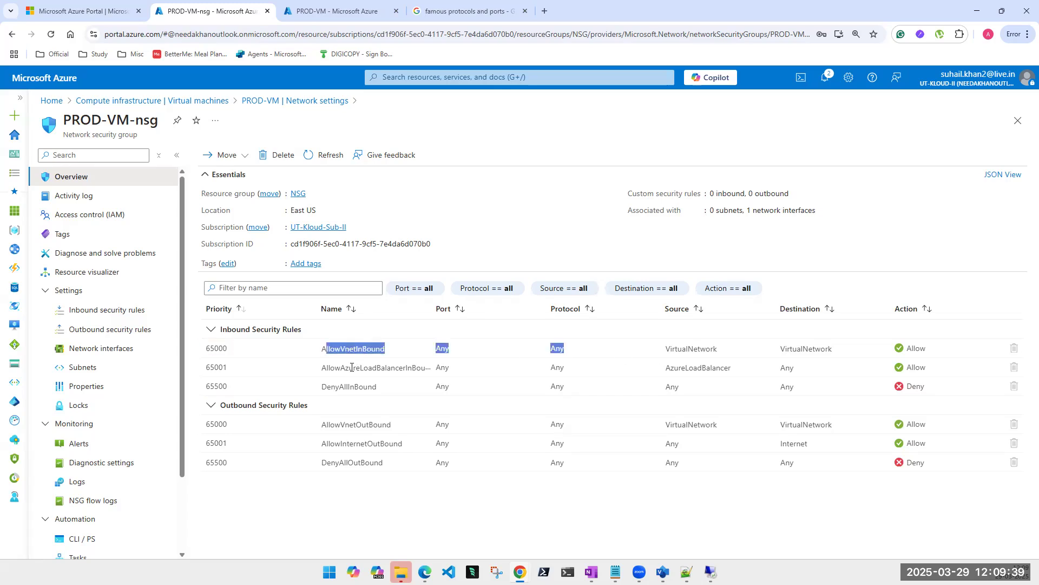
double_click(349, 385)
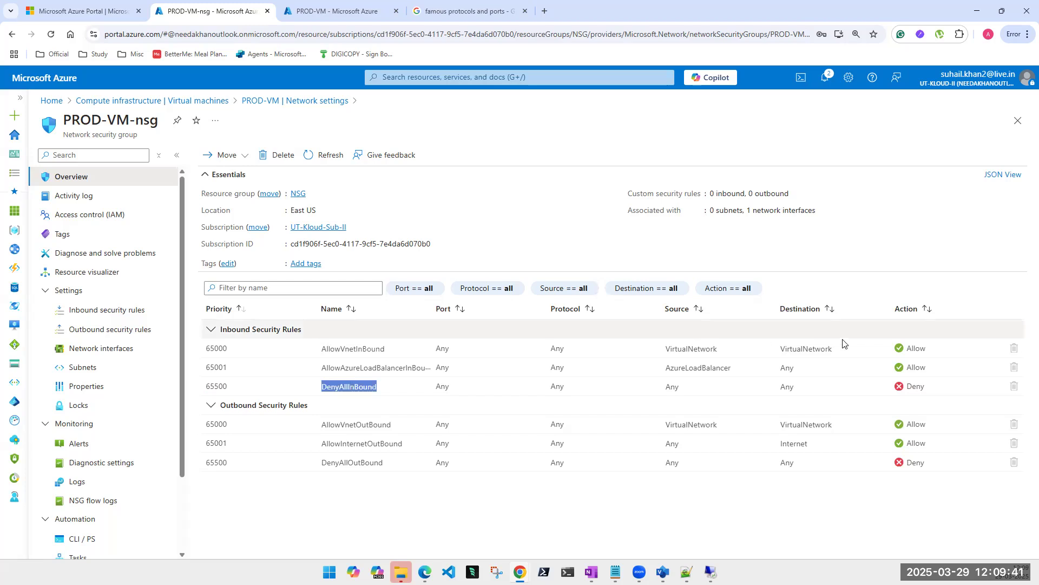
Compare the sources of the AllowVnetInBound and DenyAllInBound rules, checking AllowVnetInBound's priority as well
double_click(689, 349)
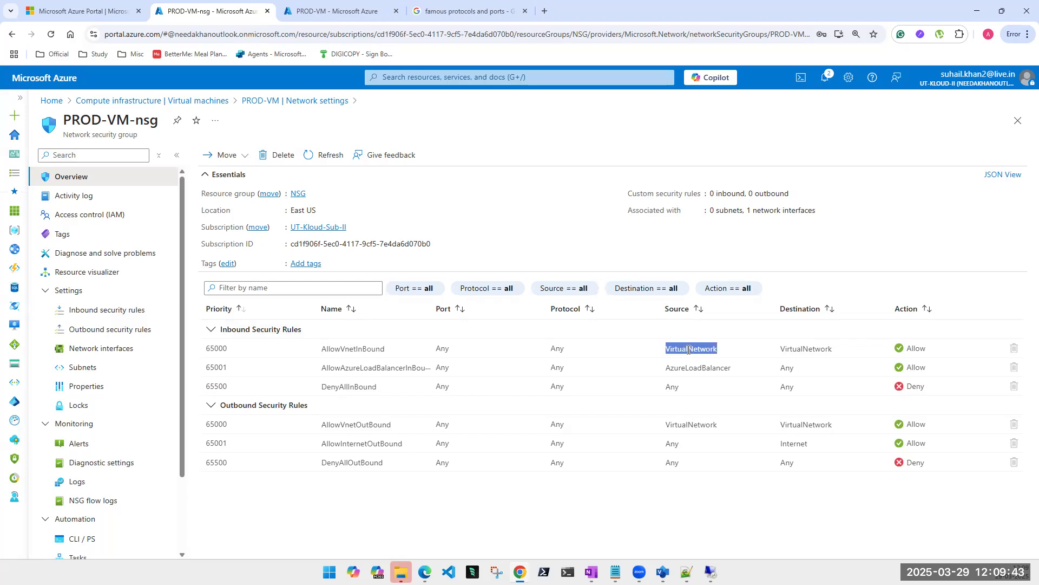
double_click(674, 389)
left_click_drag(207, 349, 230, 360)
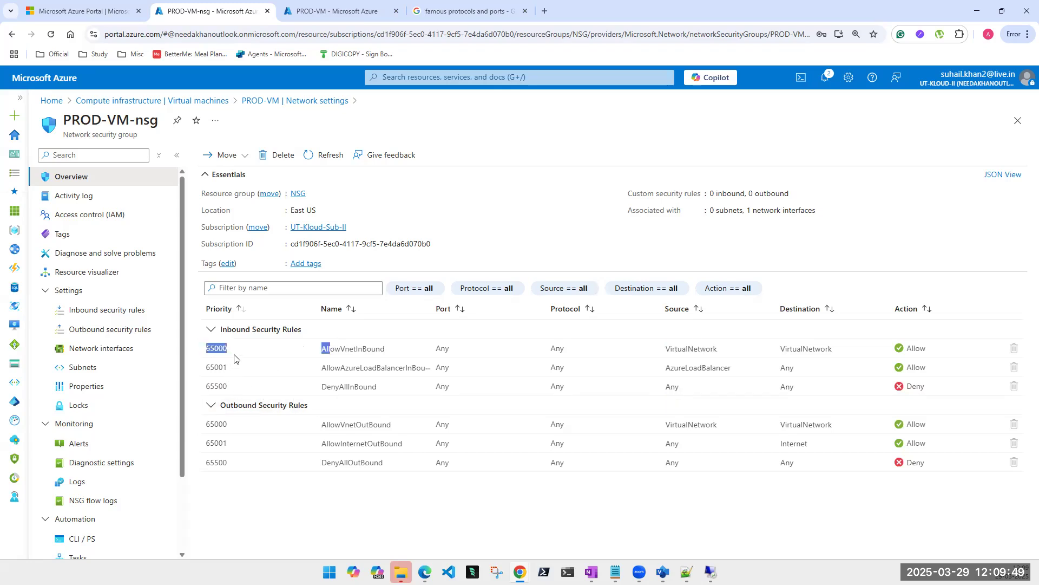
left_click(675, 386)
double_click(676, 387)
double_click(687, 347)
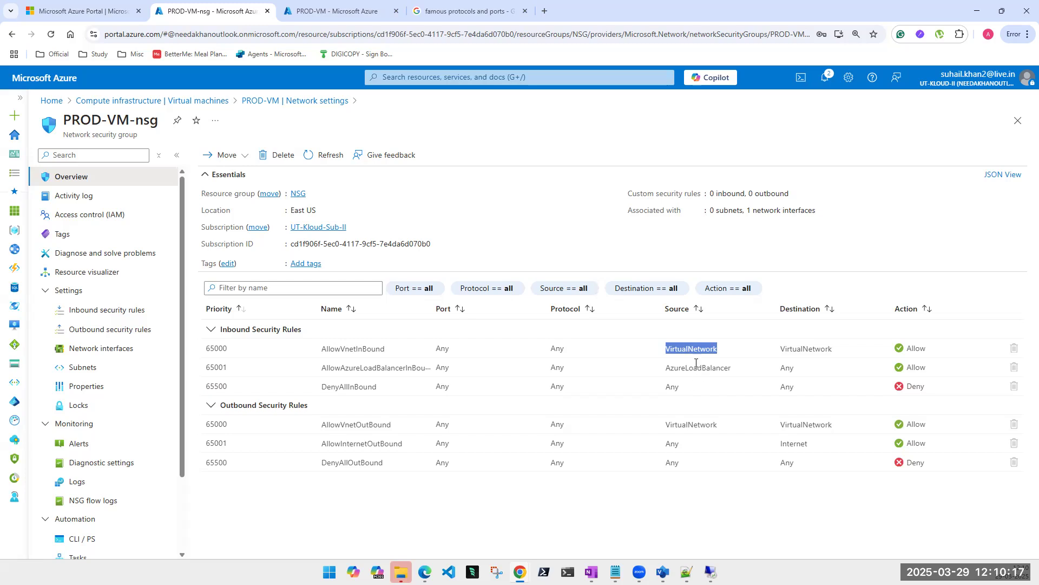
left_click(694, 359)
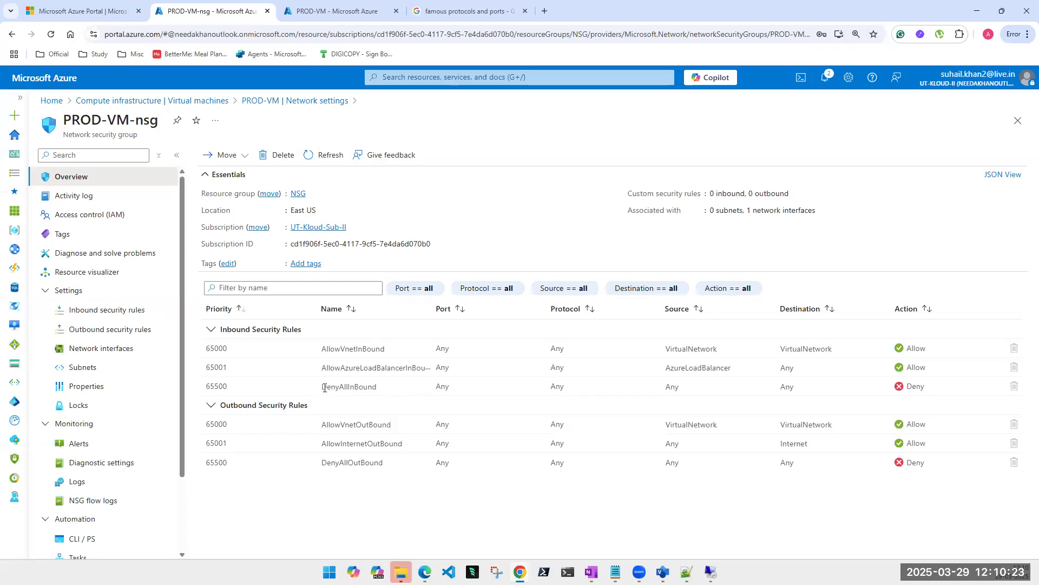
Review DenyAllInBound's name, port and source, and highlight the rule from its priority through its destination
left_click_drag(323, 388, 482, 394)
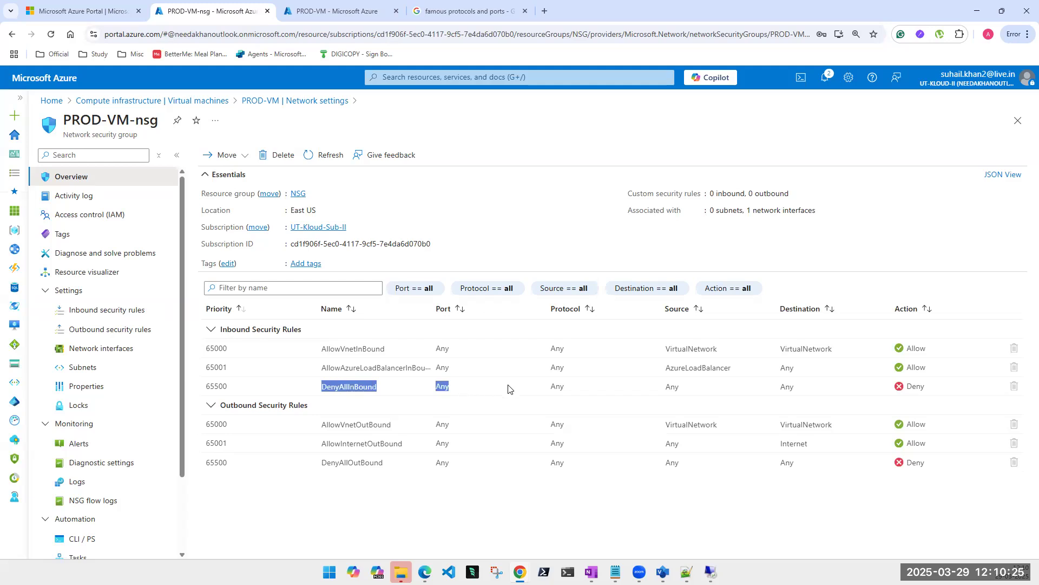
left_click(701, 392)
double_click(701, 392)
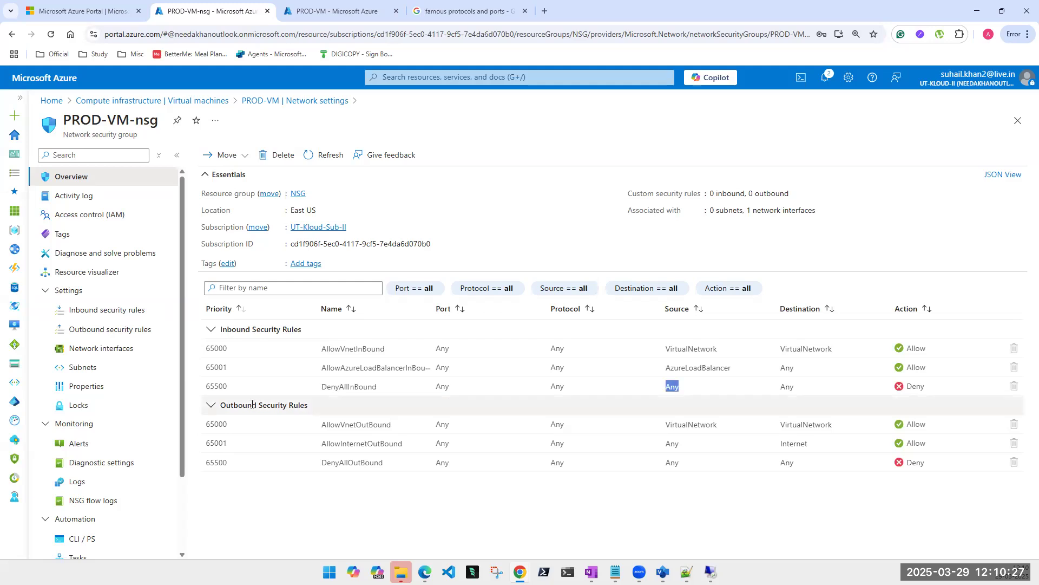
left_click_drag(206, 386, 838, 389)
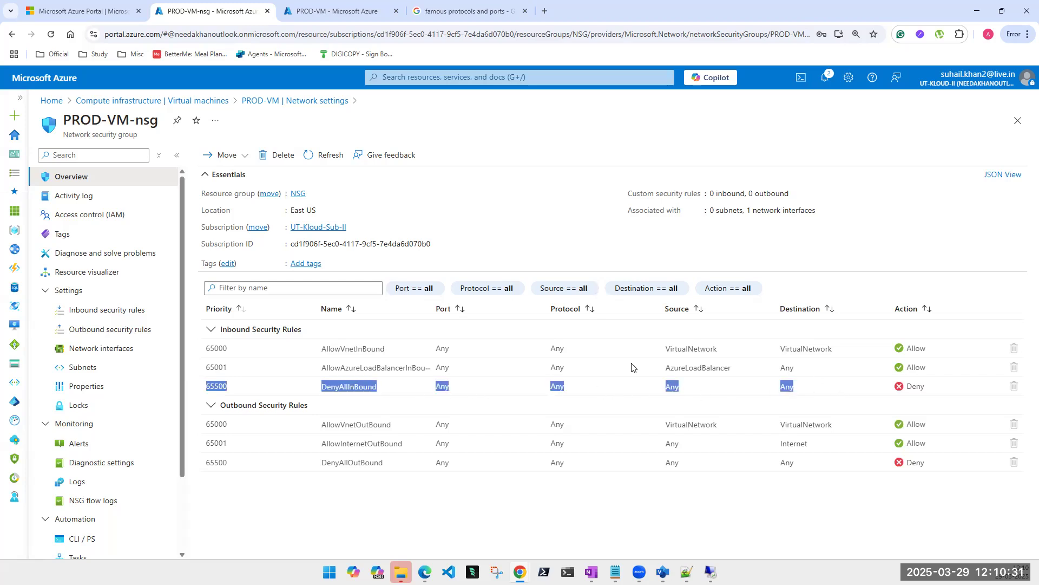
Open the inbound security rules of PROD-VM-nsg and start adding a new inbound rule
left_click(94, 312)
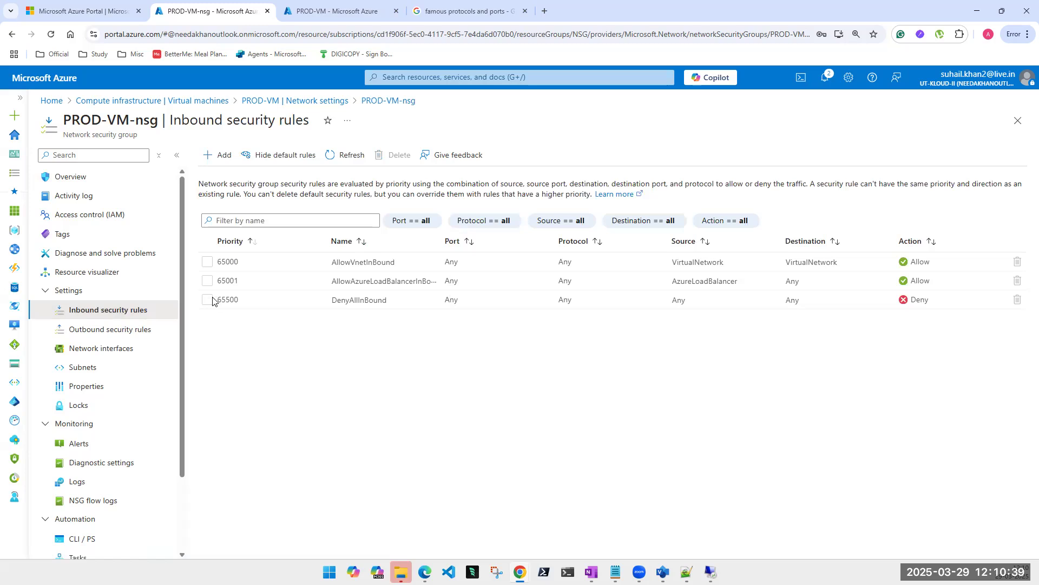
left_click(224, 157)
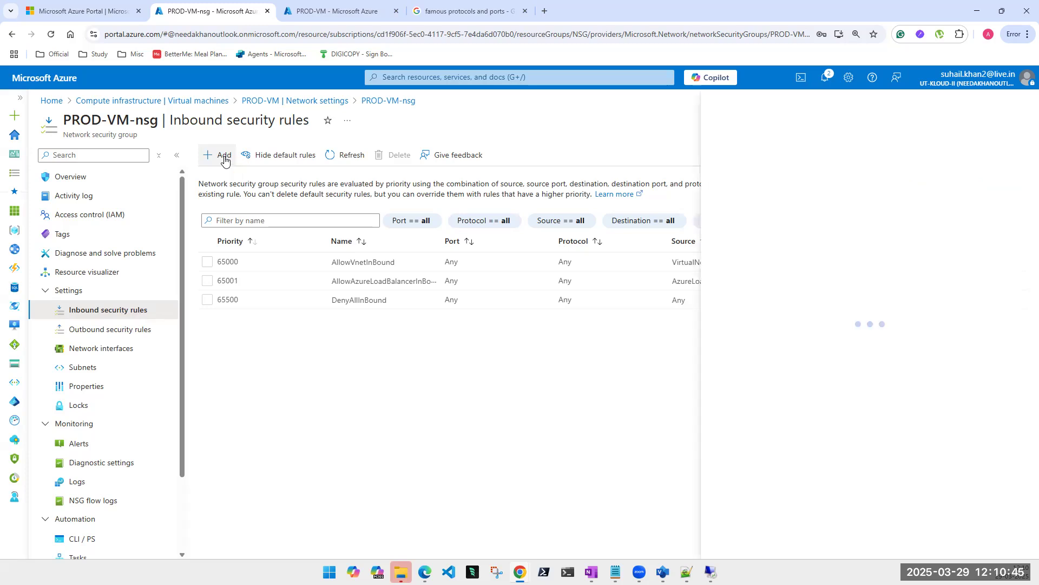
left_click(794, 534)
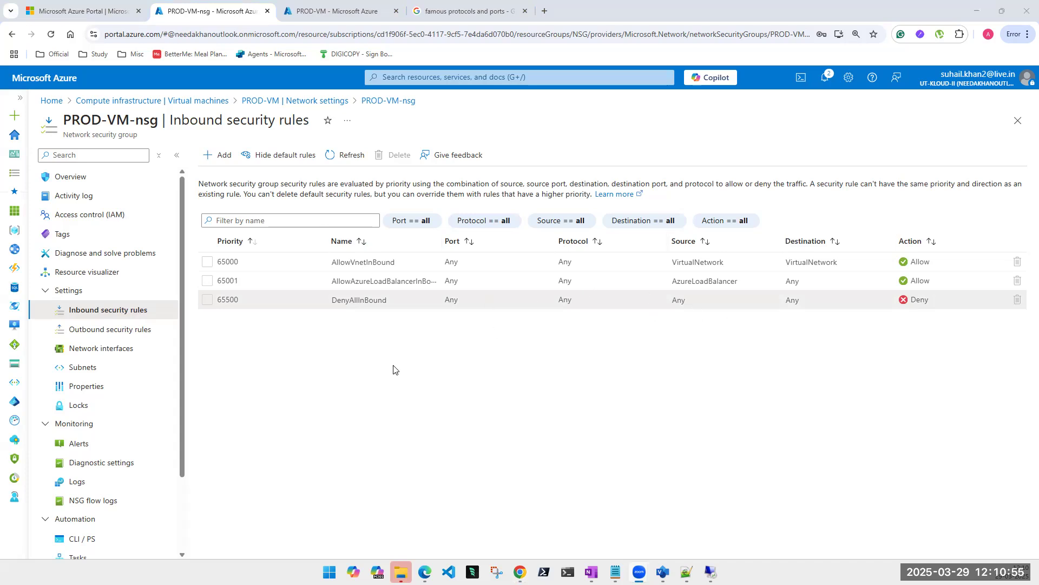
left_click(215, 158)
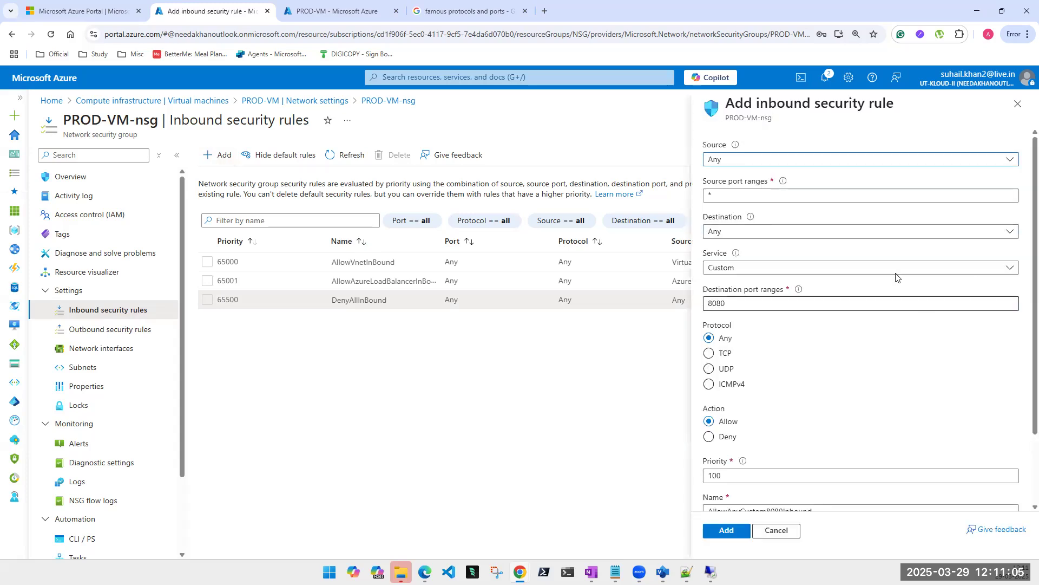
Try the IP Addresses source for the new inbound rule, set the source to My IP address, and highlight the filled-in source IP
left_click(843, 160)
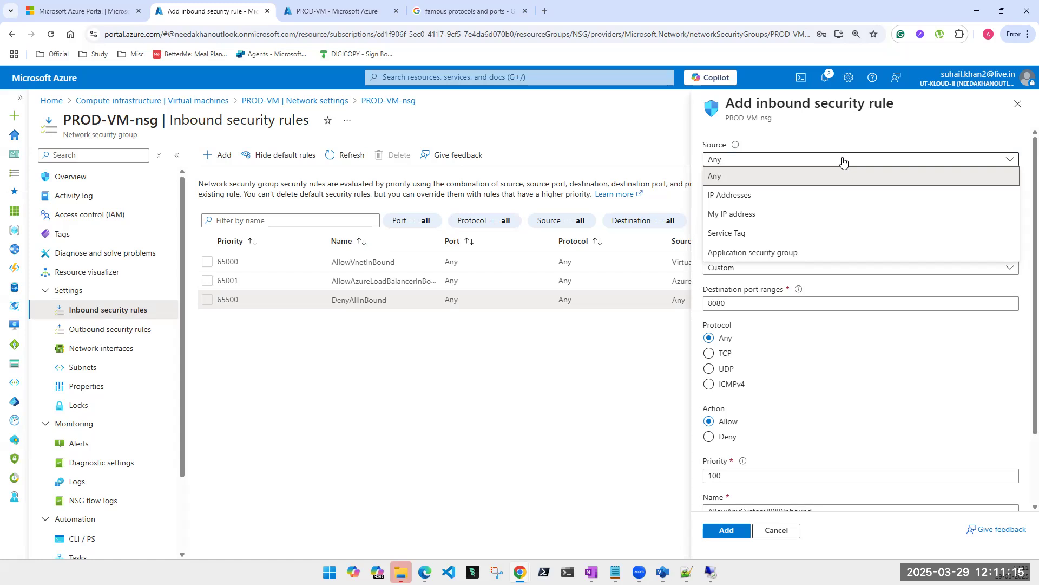
left_click(780, 196)
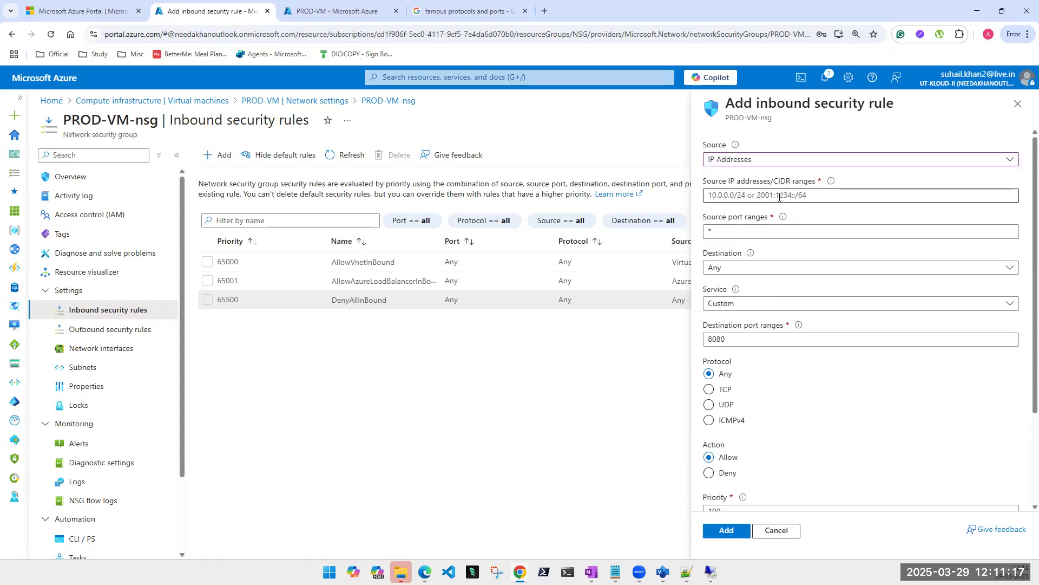
left_click(742, 197)
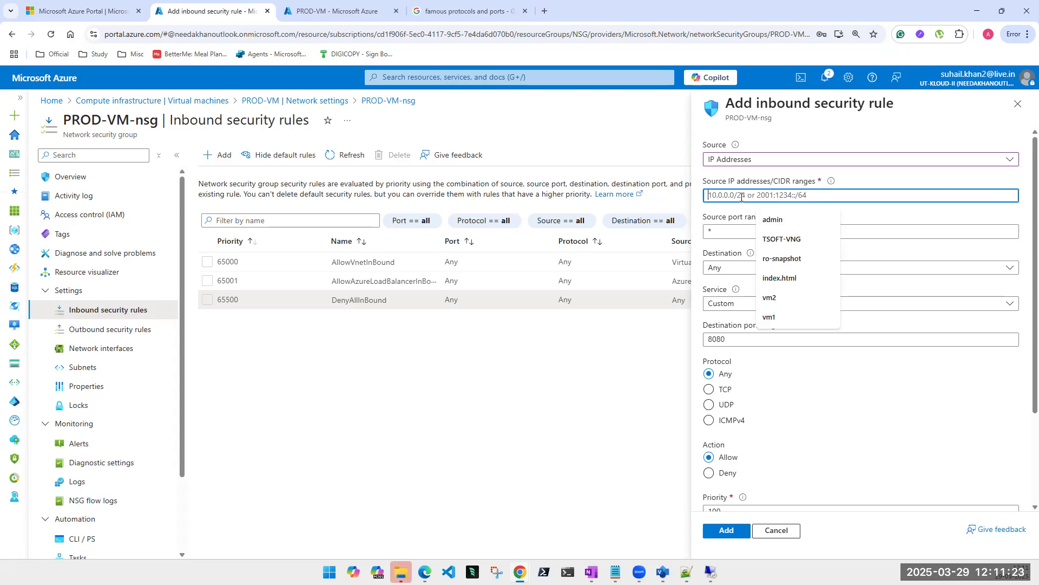
left_click(746, 160)
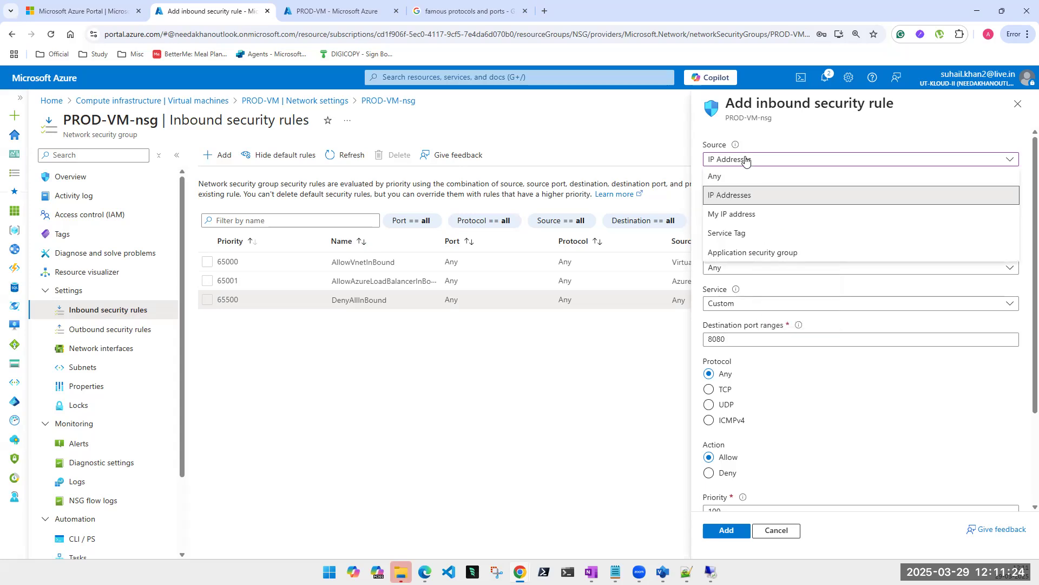
left_click(738, 215)
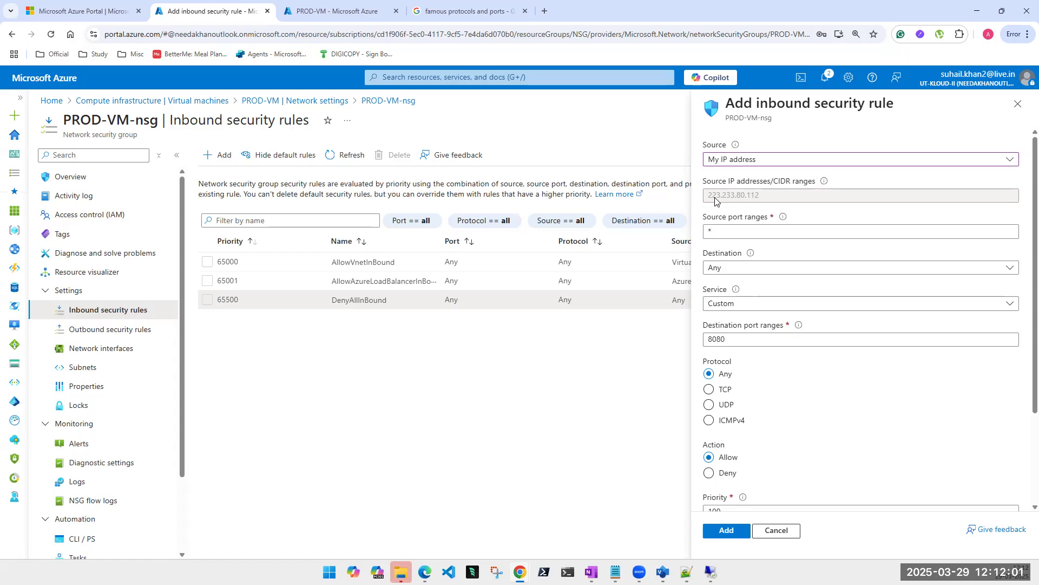
double_click(718, 146)
double_click(758, 196)
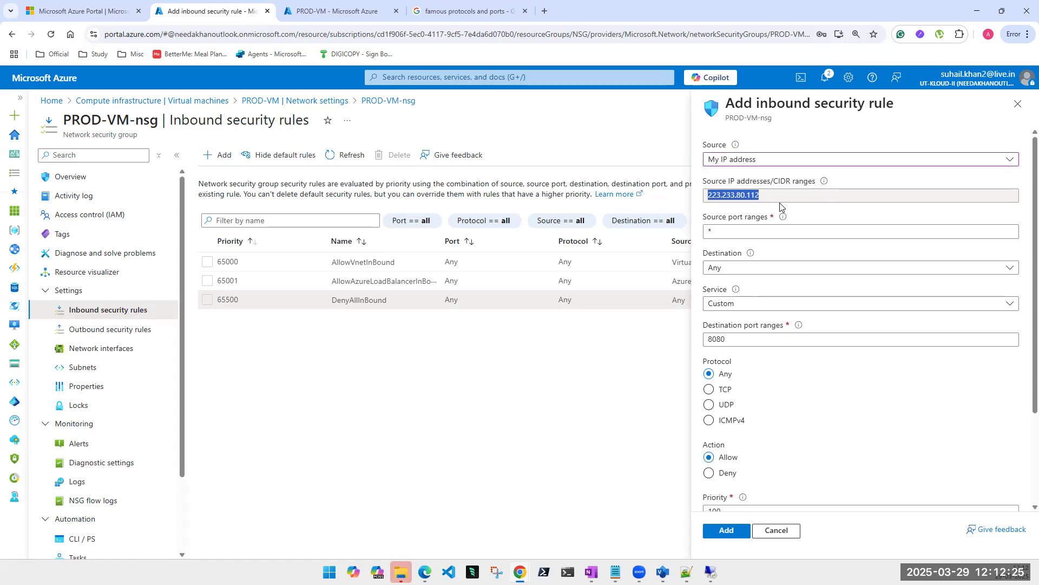
Search the web for "check my public ip", open WhatIsMyIP.com and examine its public IPv4 entry
left_click(454, 15)
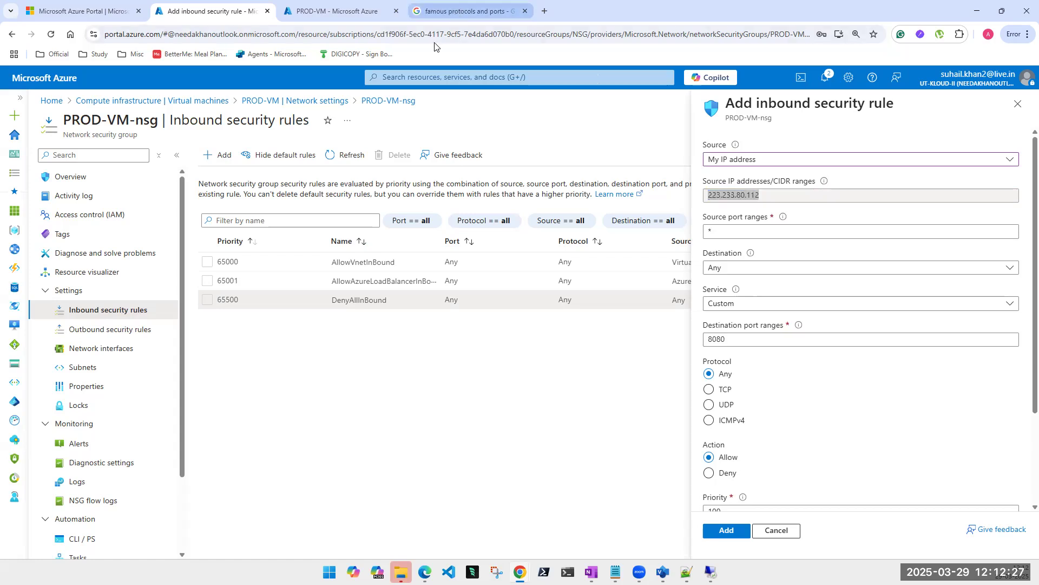
left_click(435, 39)
type("check my ")
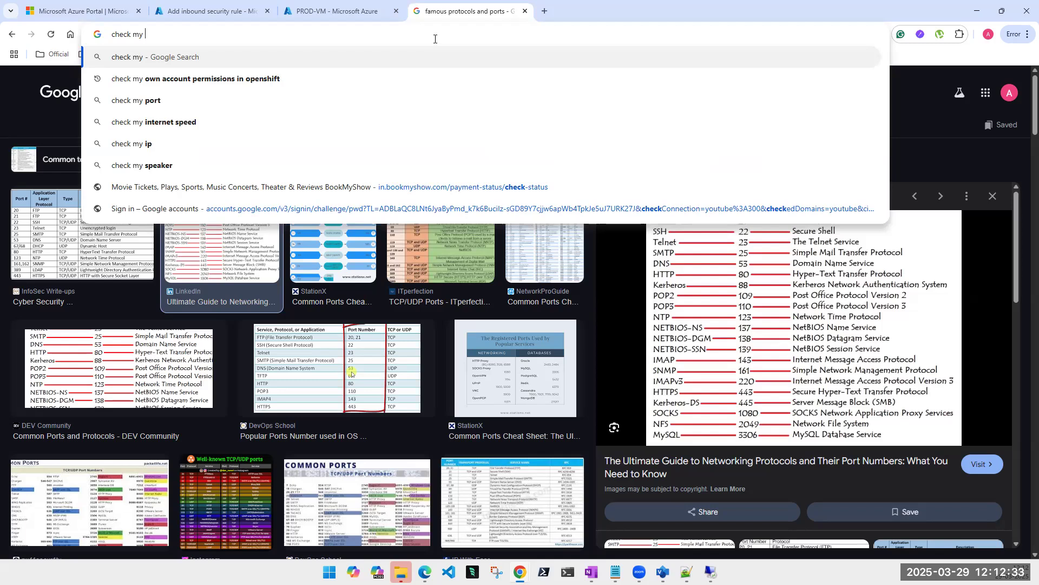
type("public ip")
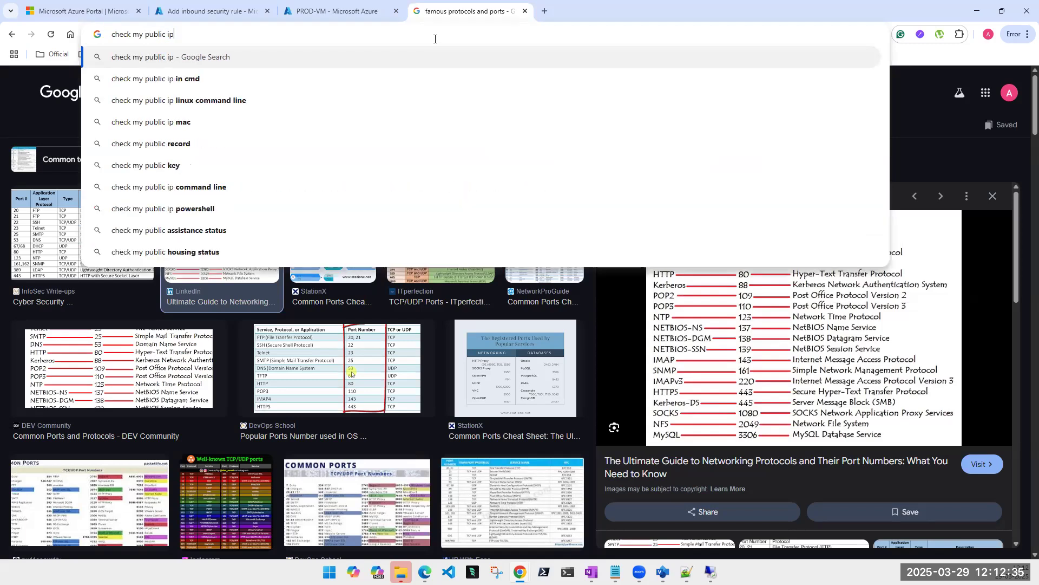
key("Return")
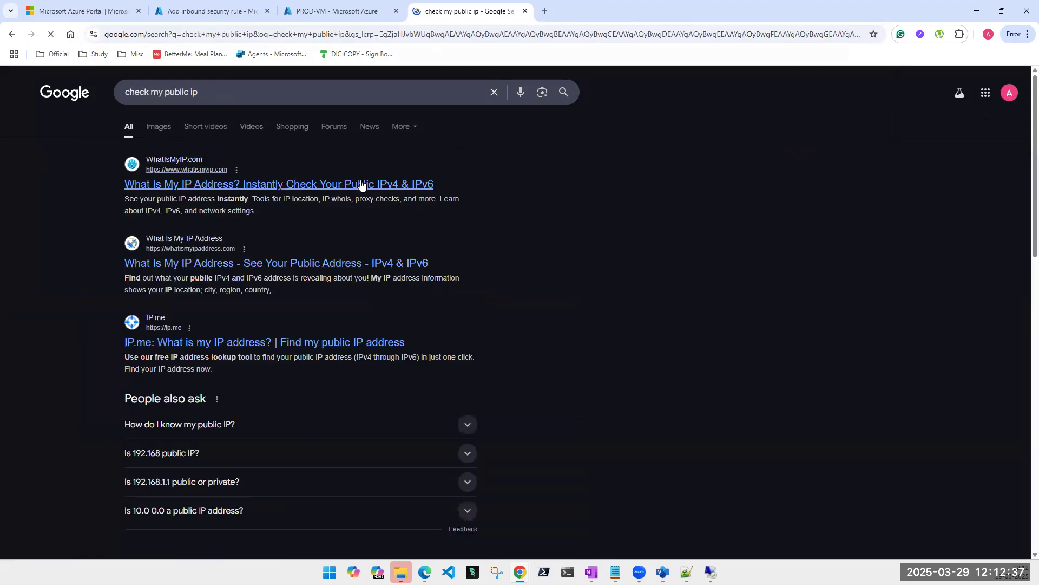
left_click(362, 184)
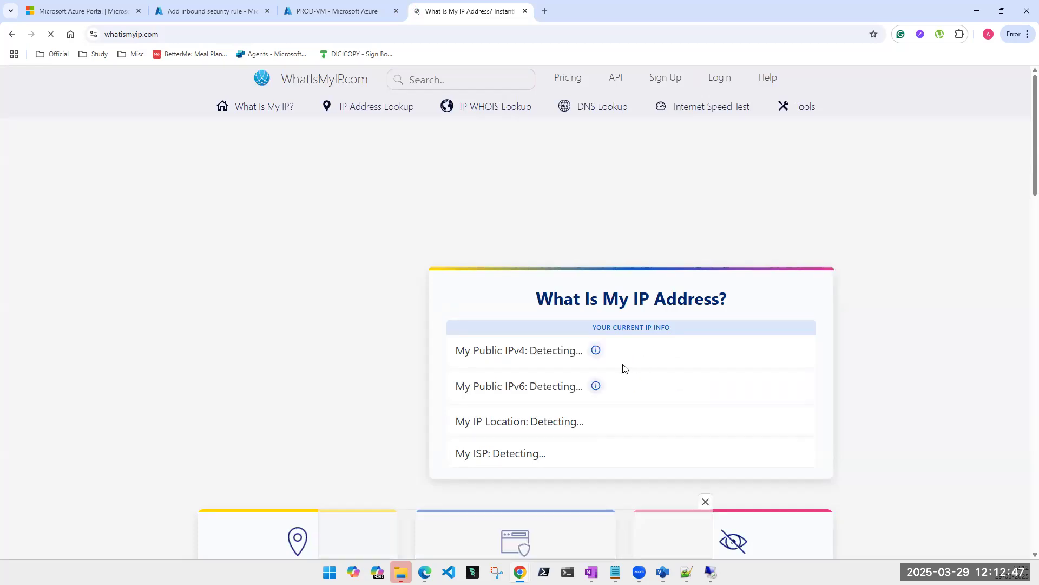
scroll(627, 367, "down", 2)
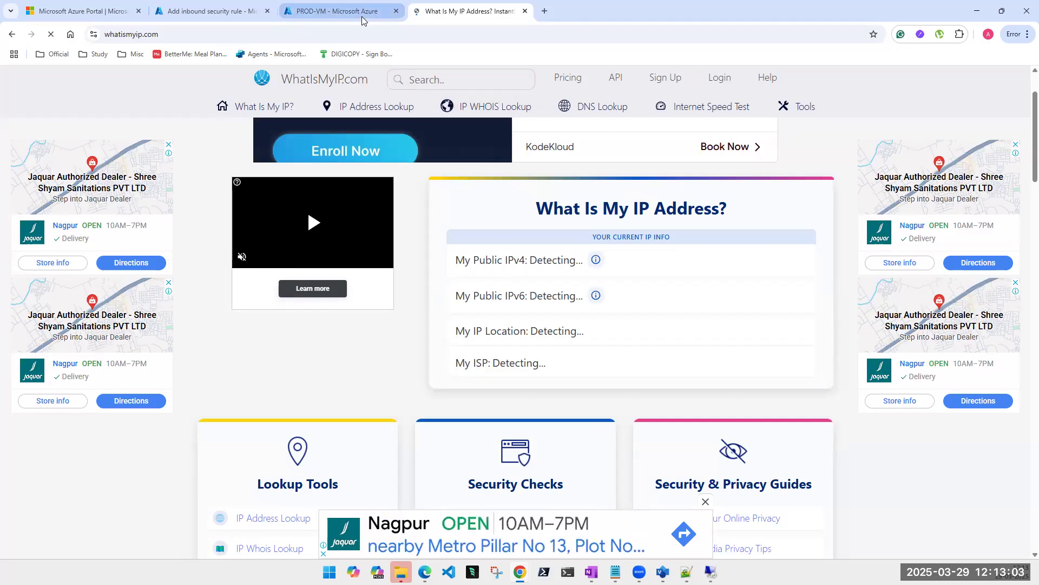
mouse_move(362, 16)
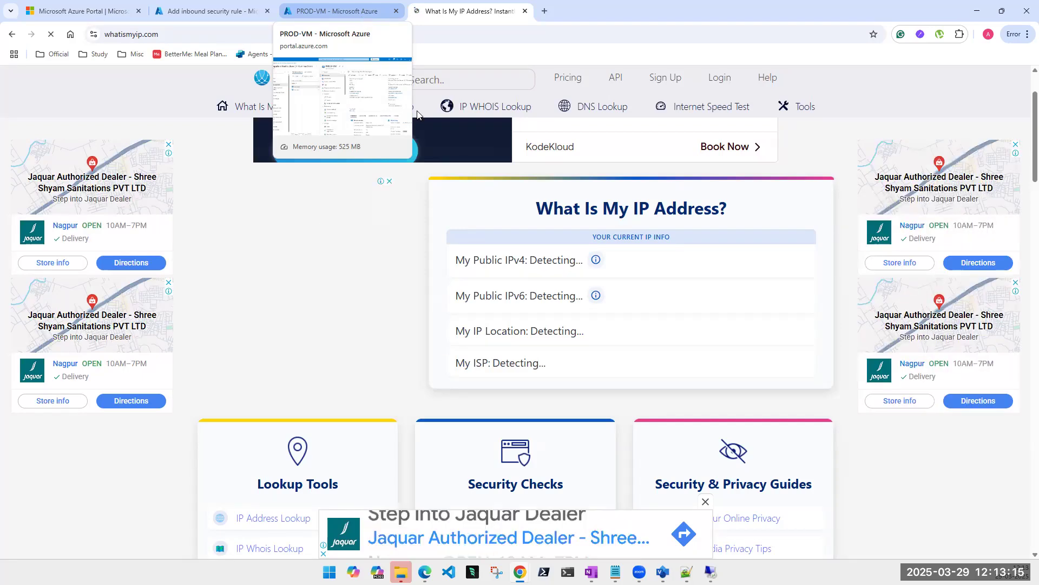
left_click(597, 261)
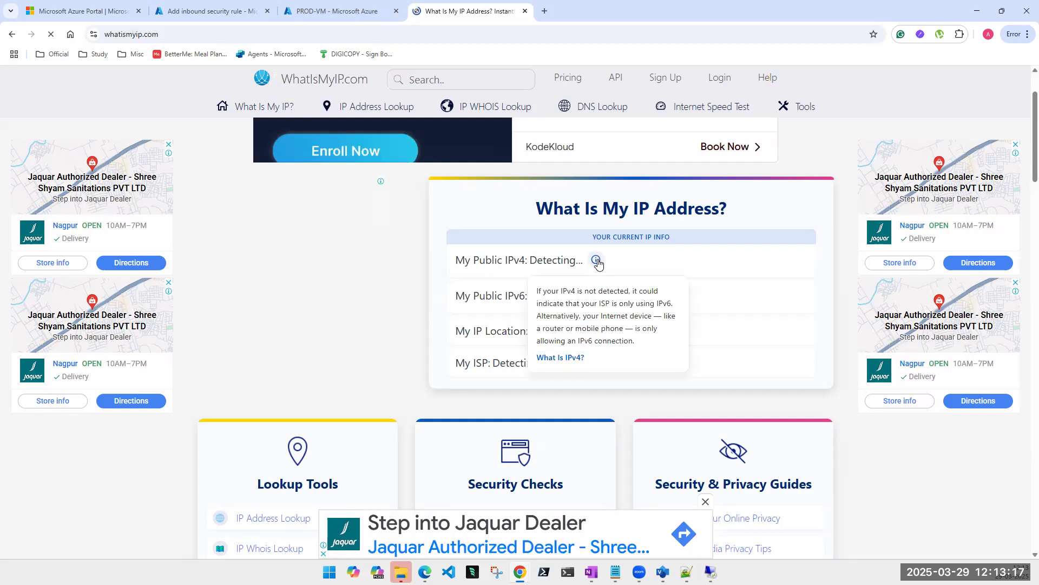
Open whatismyipaddress.com from the search results and check its IPv4 address against the new rule's source IP
left_click(11, 36)
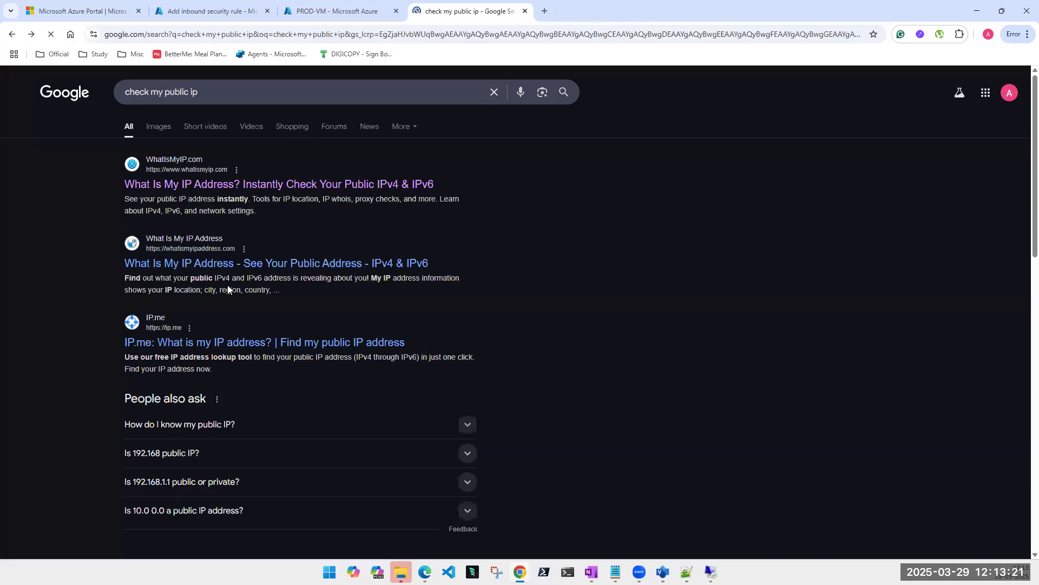
left_click(233, 264)
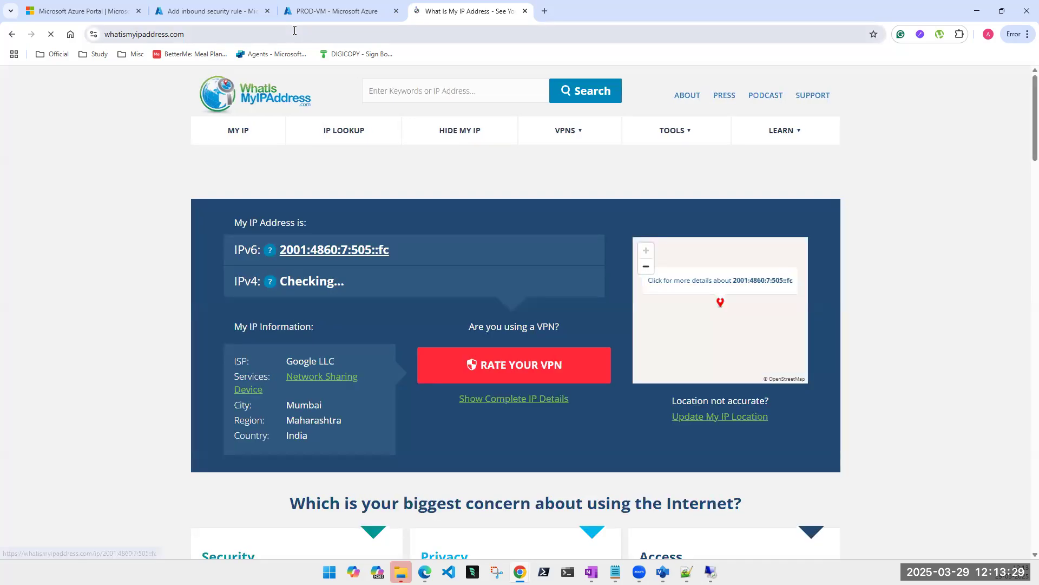
left_click(318, 16)
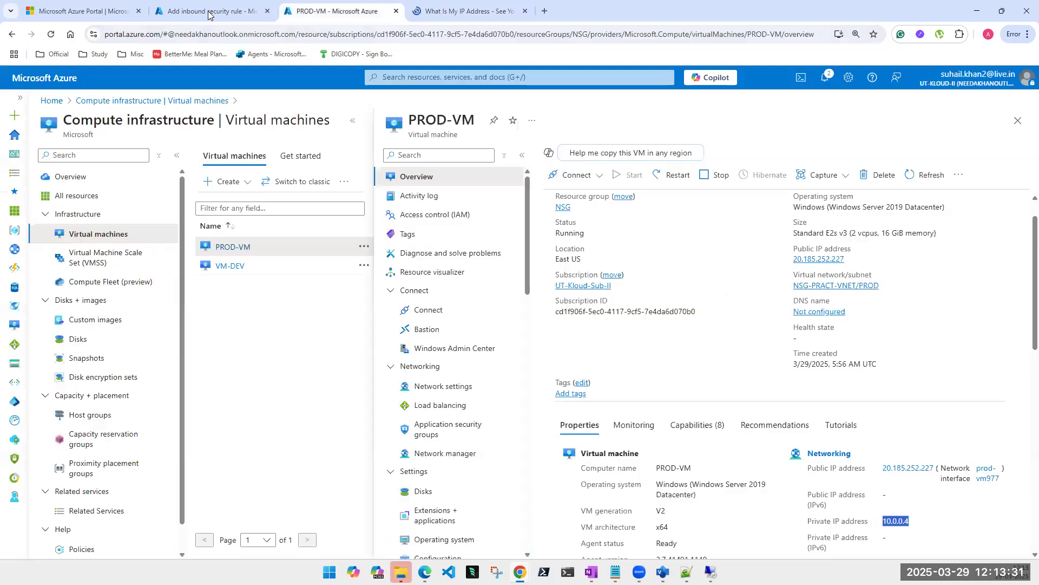
left_click(209, 13)
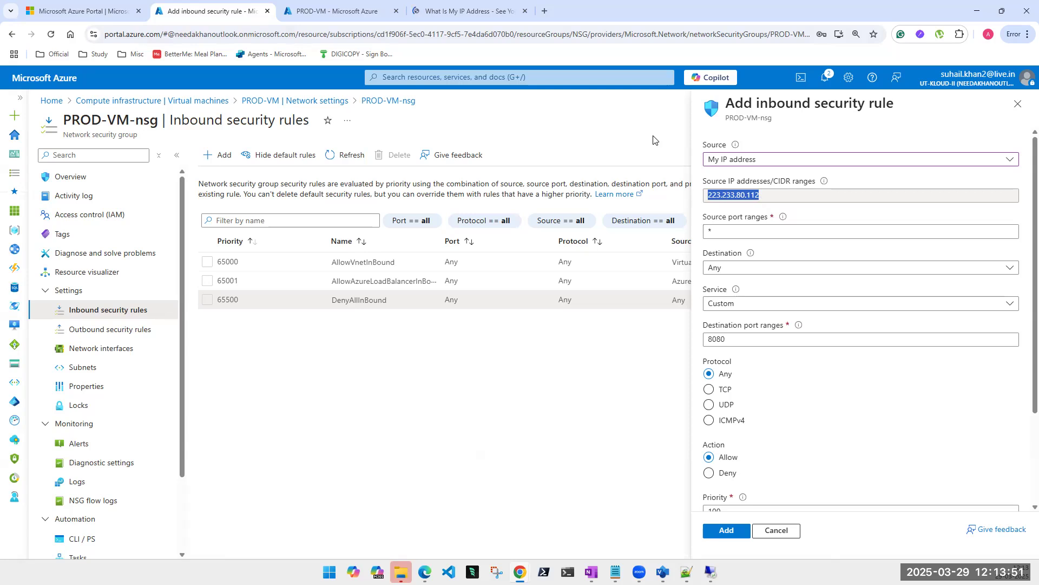
left_click(462, 12)
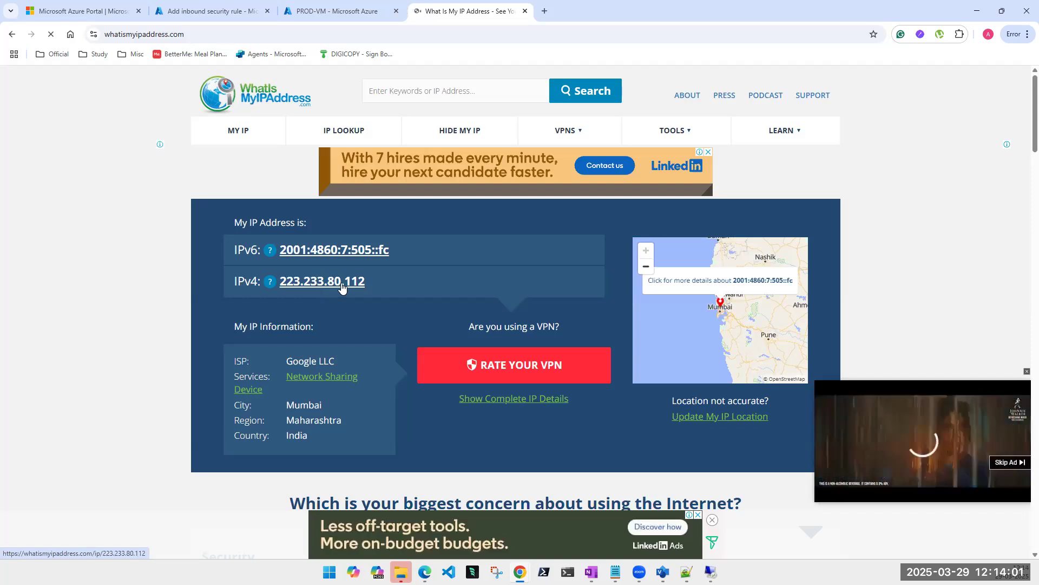
Return to the new PROD-VM-nsg inbound rule and try IP Addresses as its source with the filled-in public IP
left_click(323, 16)
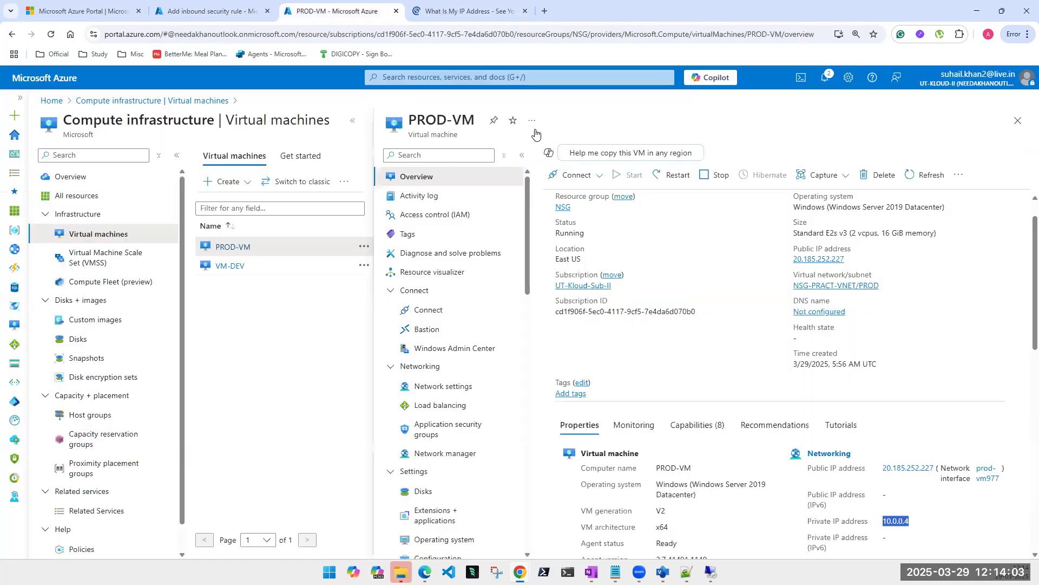
left_click(222, 17)
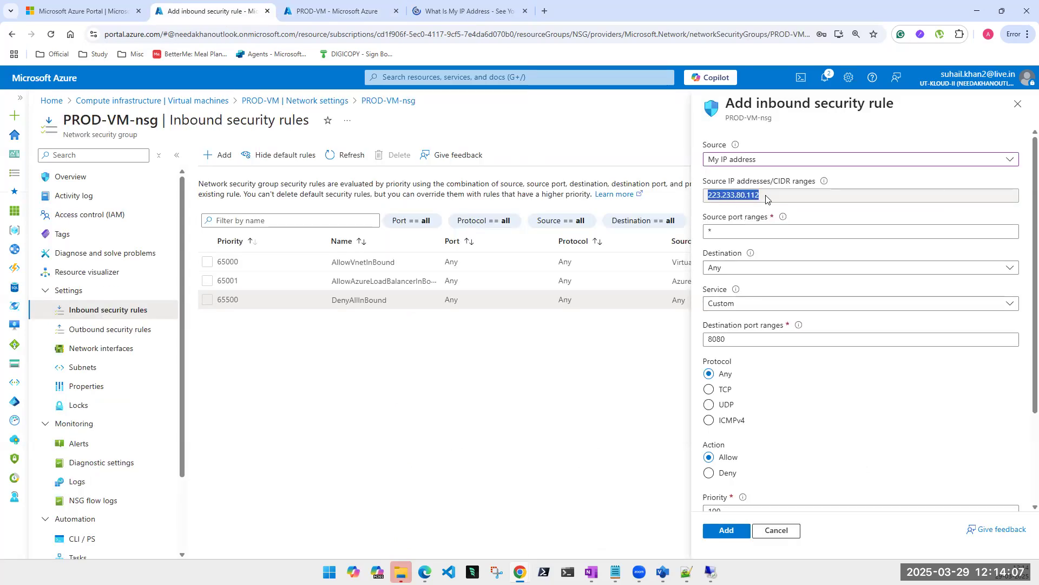
left_click(766, 200)
left_click(765, 163)
left_click(740, 196)
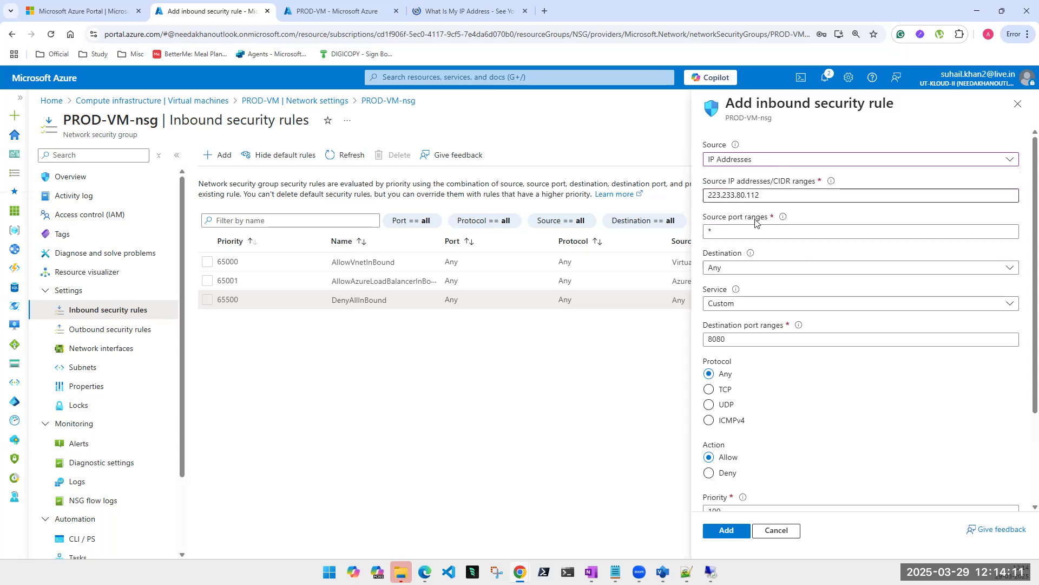
key("Tab")
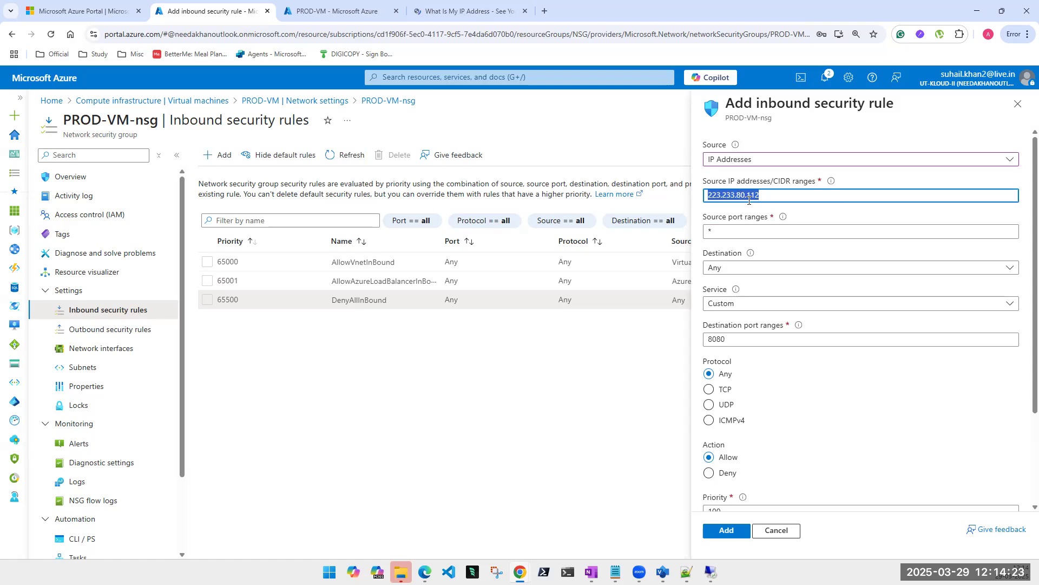
Set the new inbound rule's source to Any and highlight its source port range
left_click(770, 163)
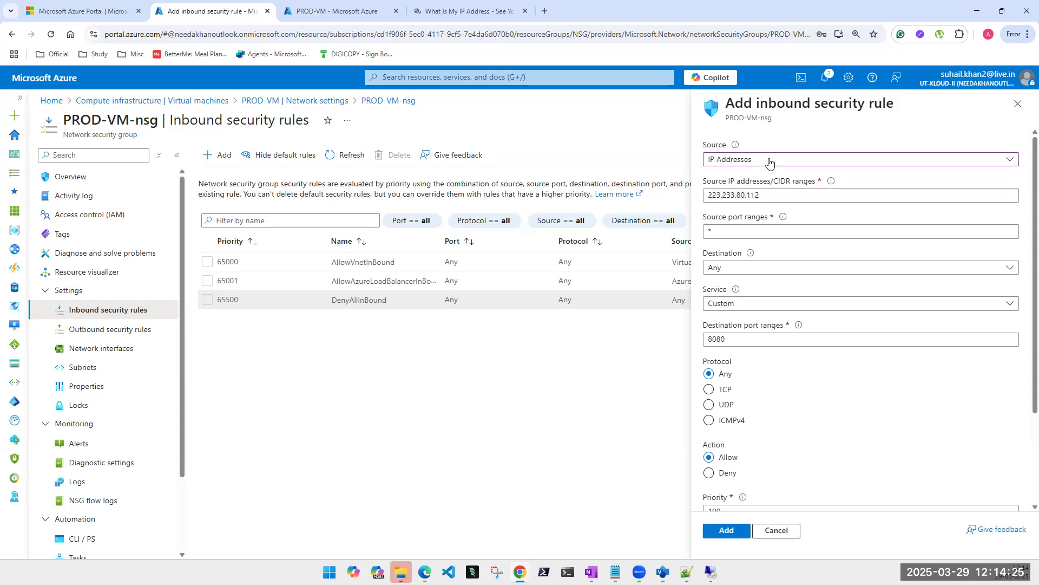
left_click(769, 161)
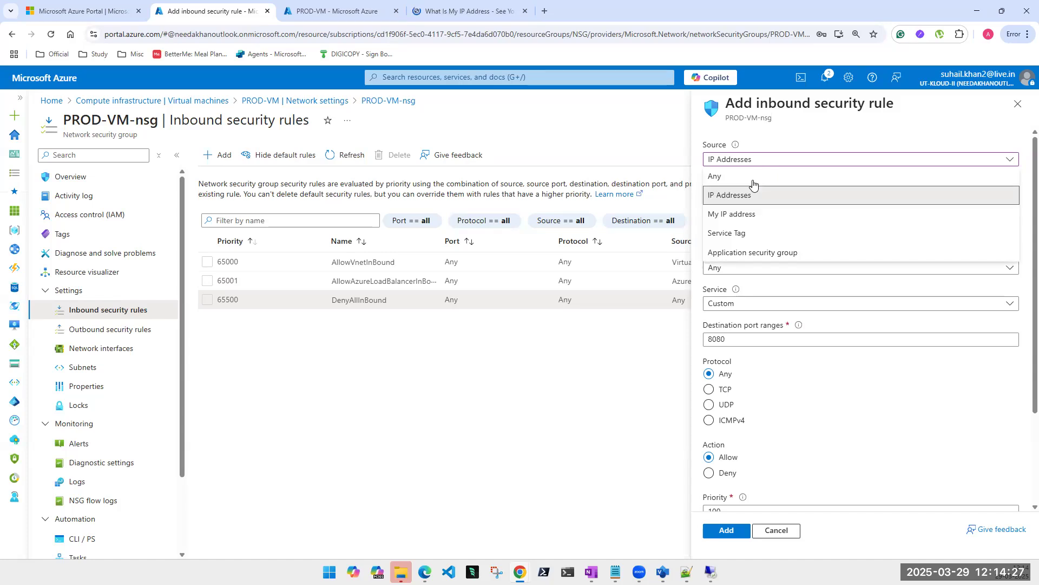
left_click(753, 180)
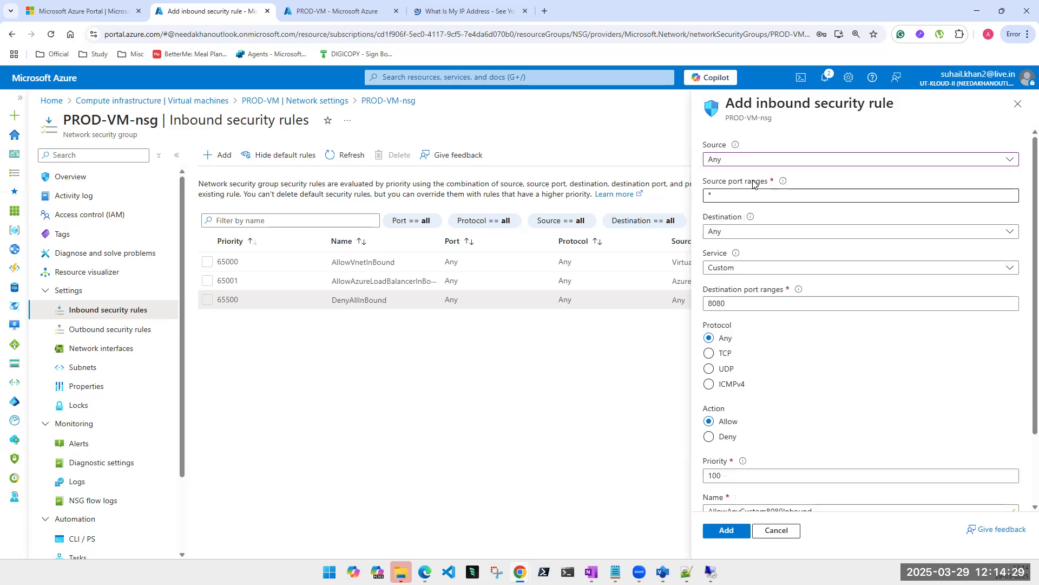
left_click(733, 201)
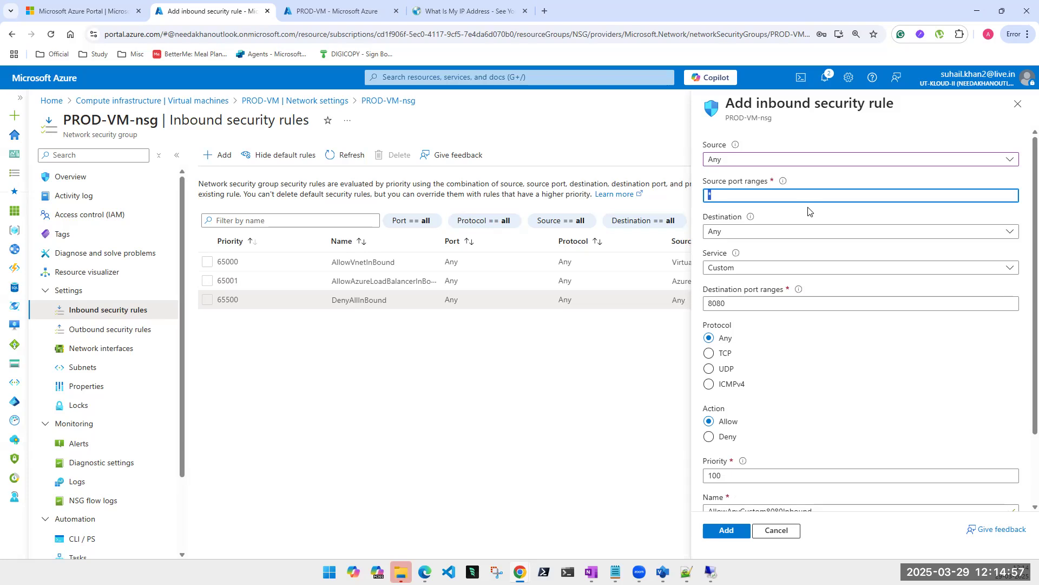
Open a Remote Desktop Connection window and append port 3389 to the computer address
mouse_move(783, 184)
mouse_move(711, 572)
left_click(711, 572)
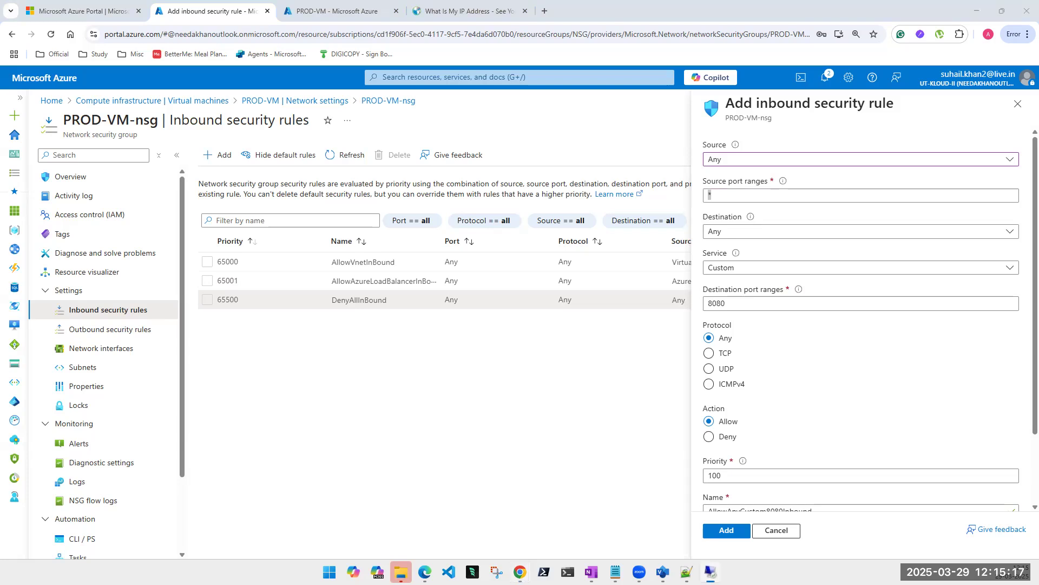
right_click(711, 572)
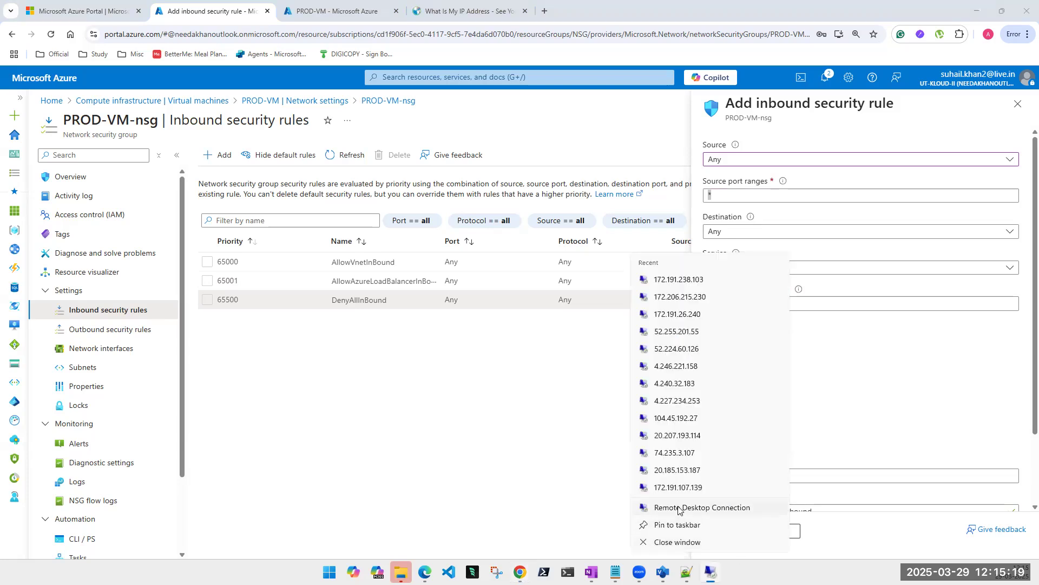
left_click(627, 473)
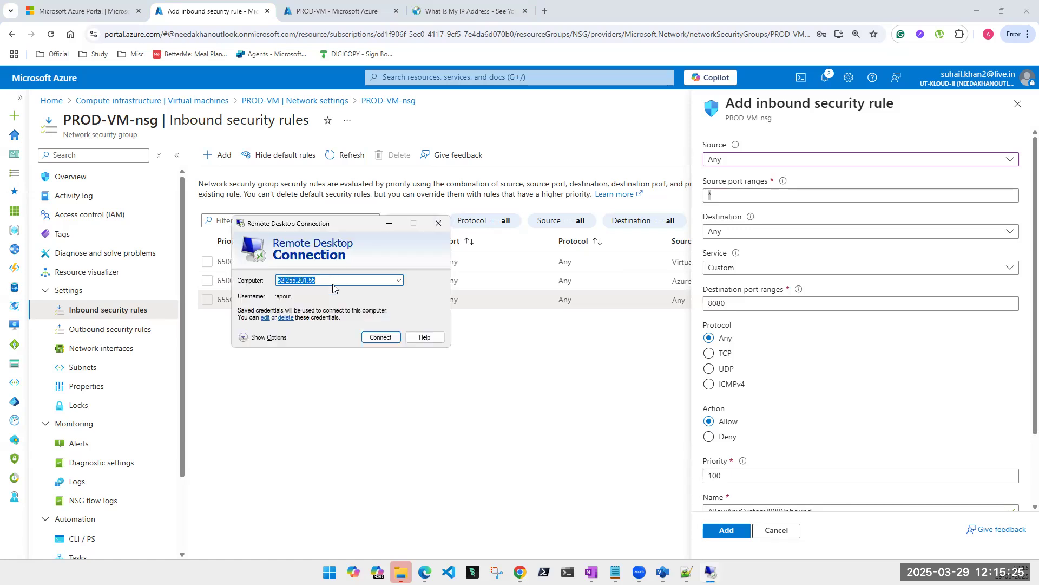
left_click(338, 281)
type(":3389")
In a new browser tab, write a google address with a port number and change the port to 80 without loading it
left_click(546, 12)
left_click(546, 12)
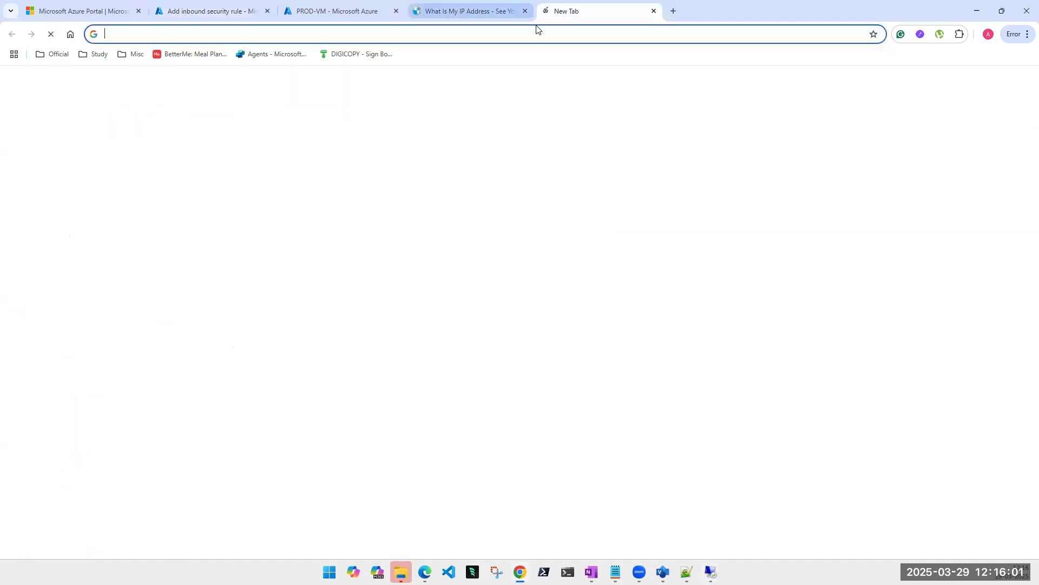
type("goog")
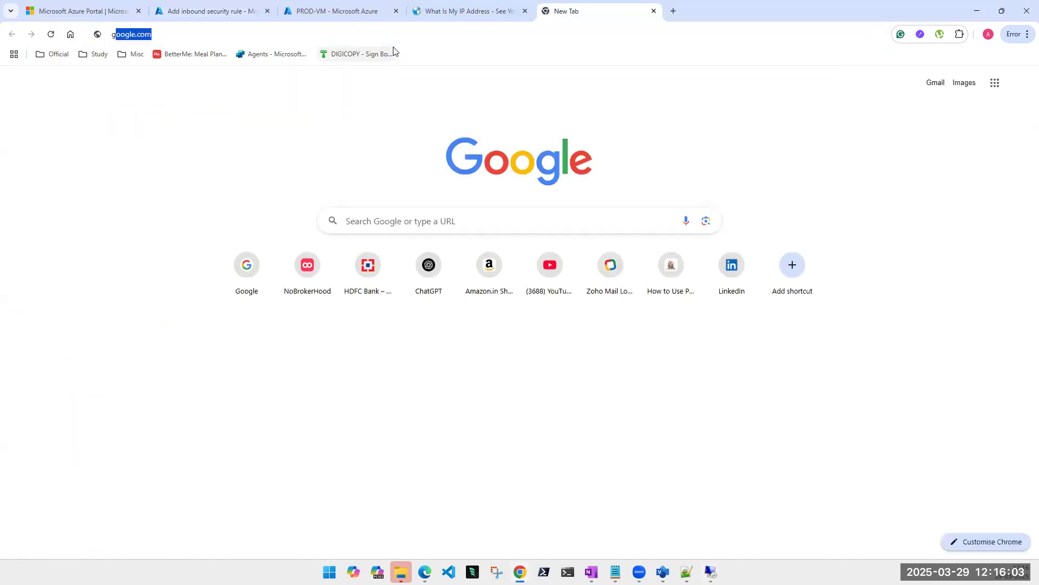
type("le")
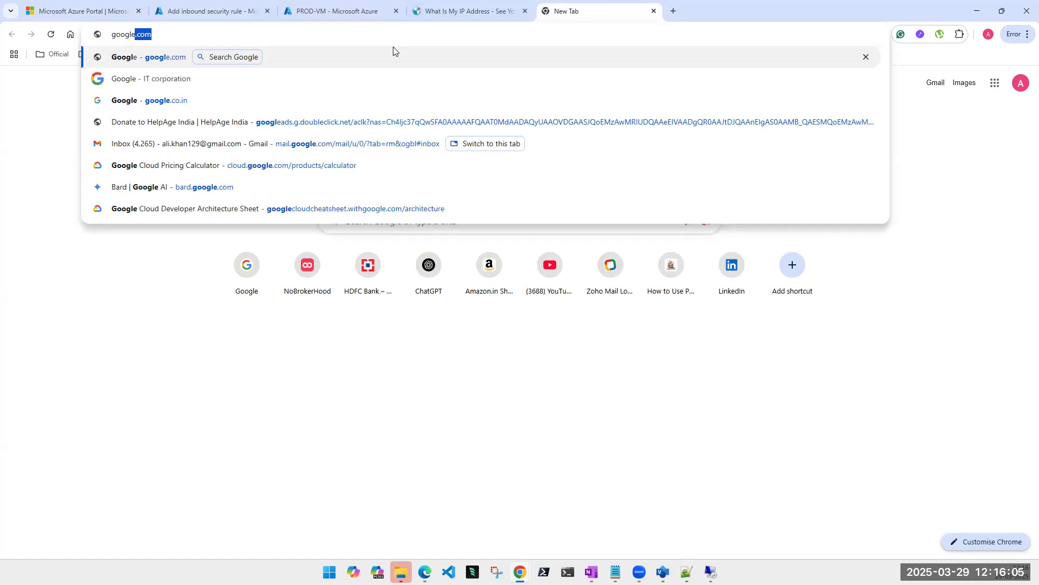
type(":442")
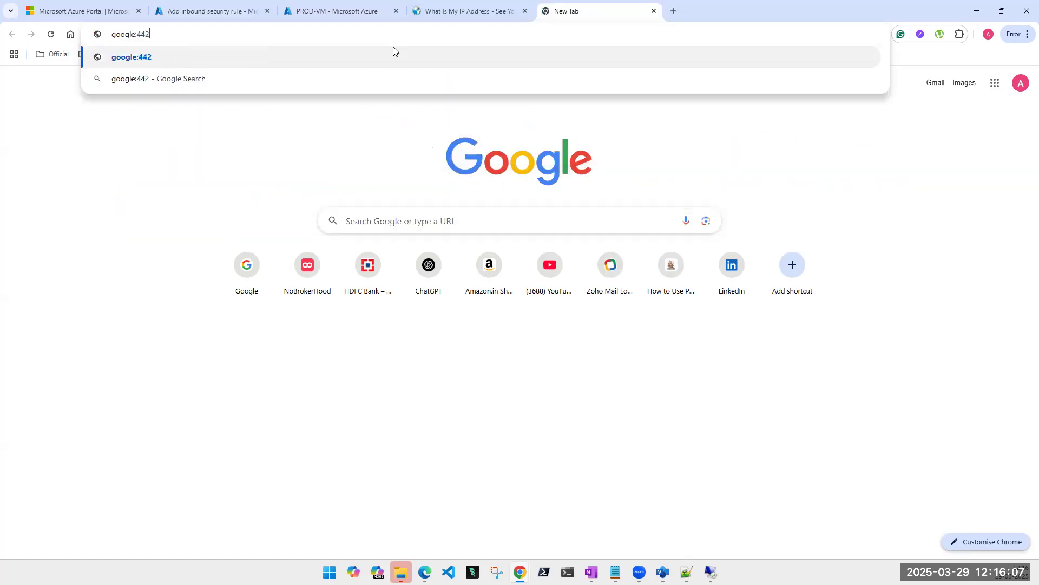
type("3")
key("BackSpace")
key("BackSpace")
key("BackSpace")
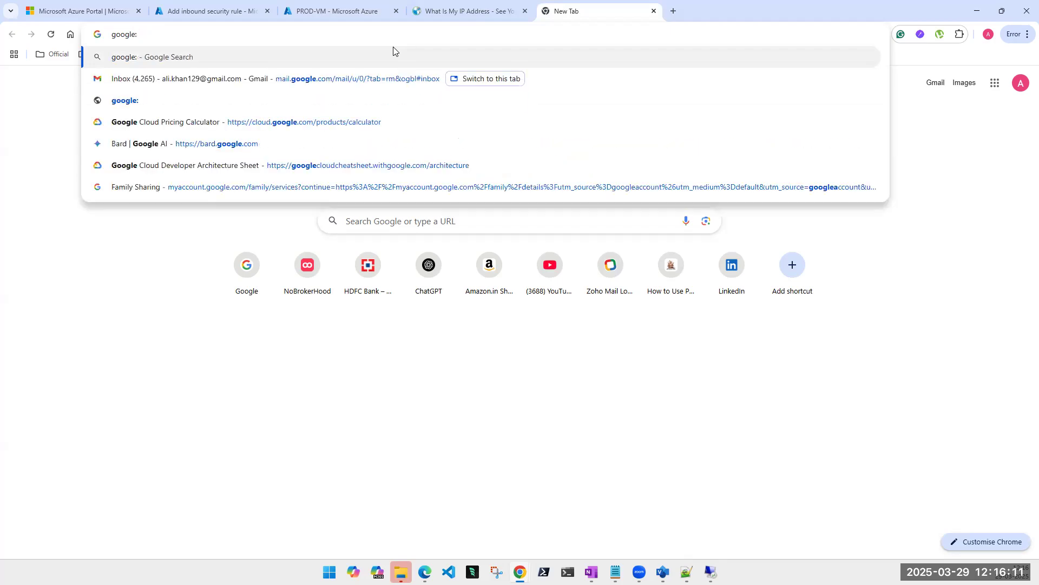
type("80")
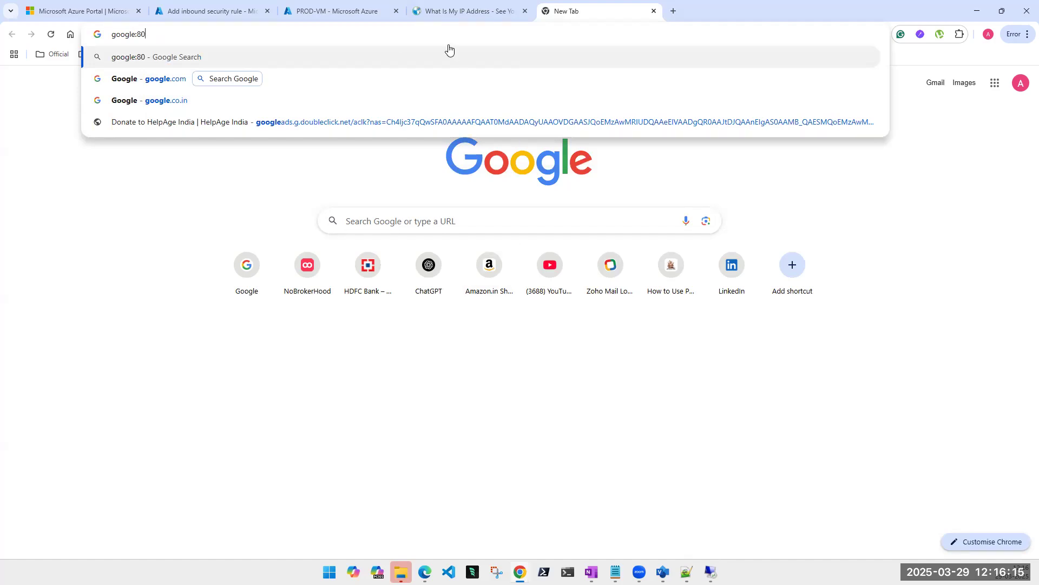
Recheck the port in the Remote Desktop address and try 5000 as the new inbound rule's source port range
left_click(347, 20)
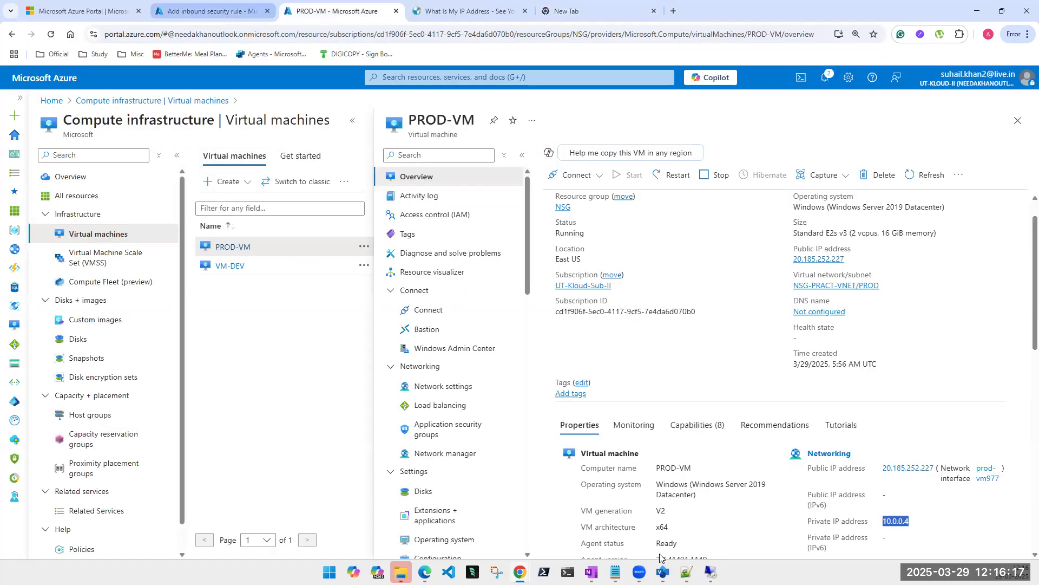
key("ctrl+shift+Tab")
mouse_move(711, 572)
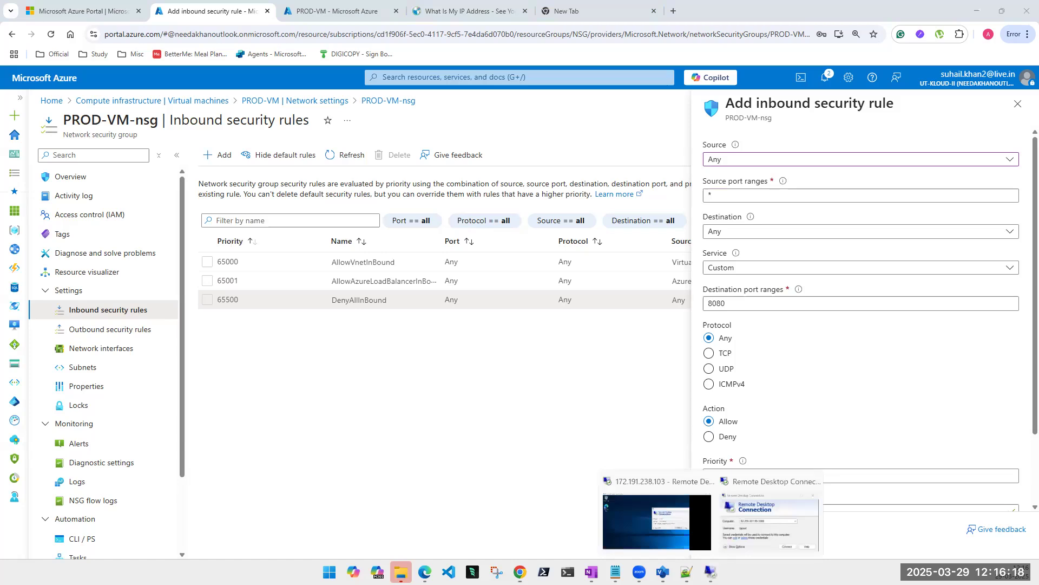
left_click(763, 535)
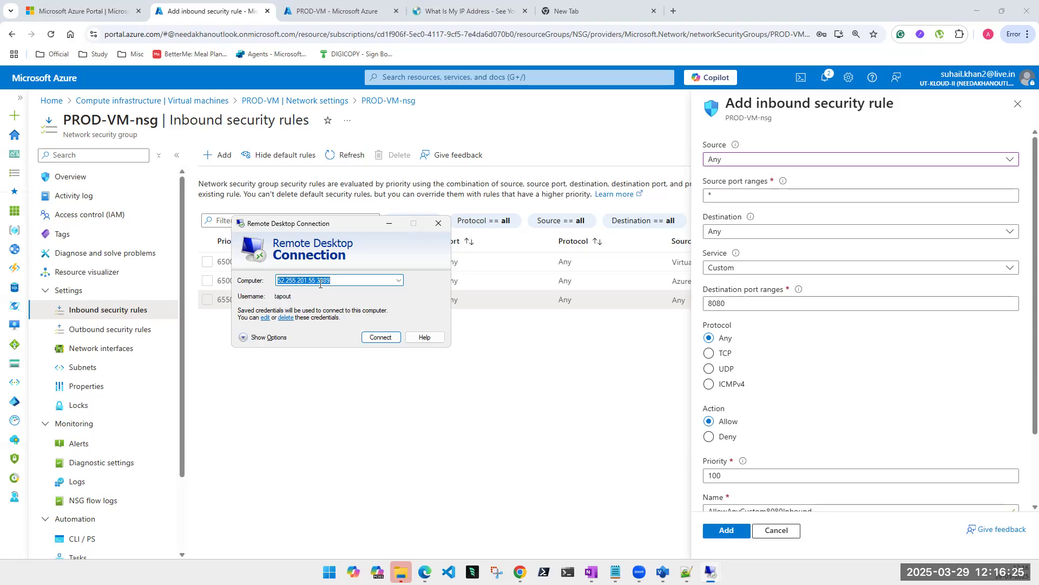
left_click(727, 199)
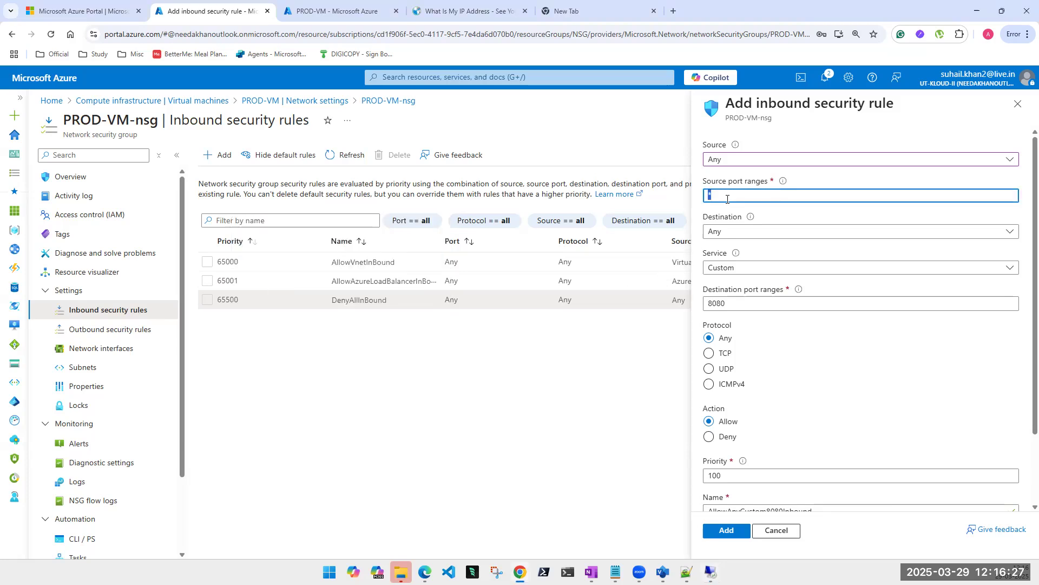
type("5000")
Replace the port in the Remote Desktop computer address with 5000
left_click(711, 573)
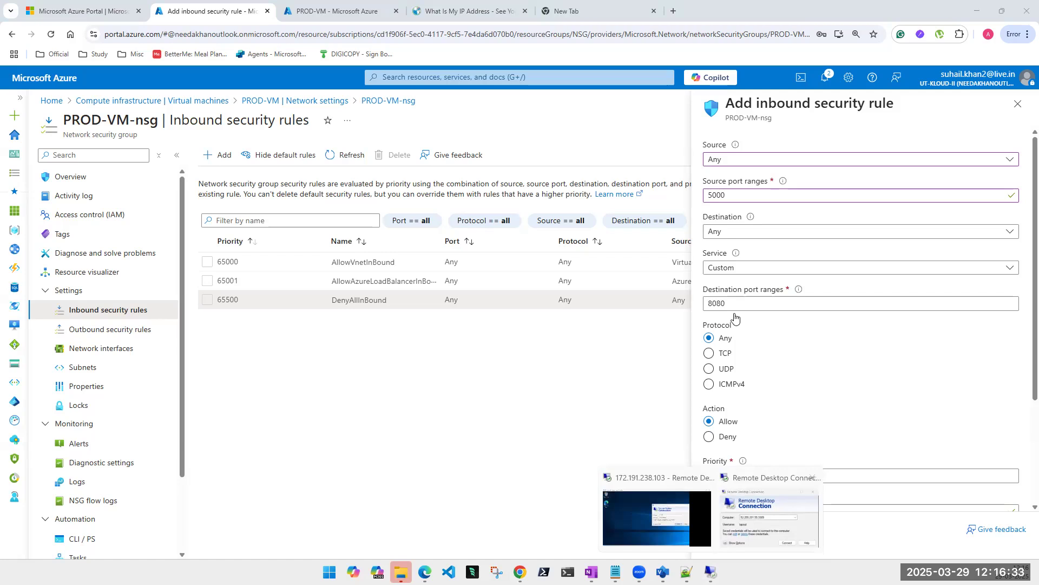
left_click(764, 539)
left_click(324, 281)
double_click(323, 281)
left_click(349, 282)
key("BackSpace")
key("BackSpace")
key("BackSpace")
key("BackSpace")
key("BackSpace")
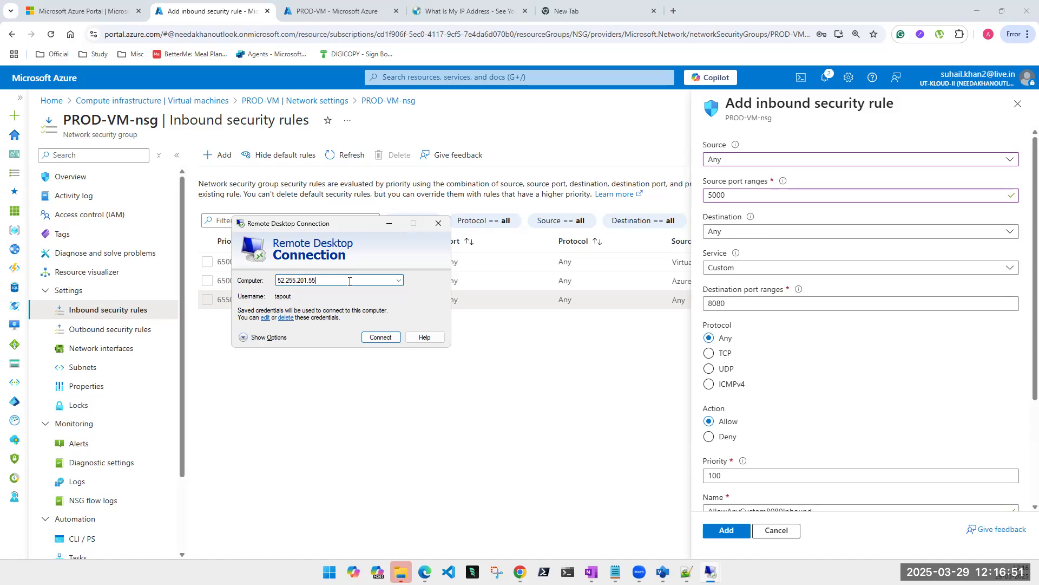
type(":")
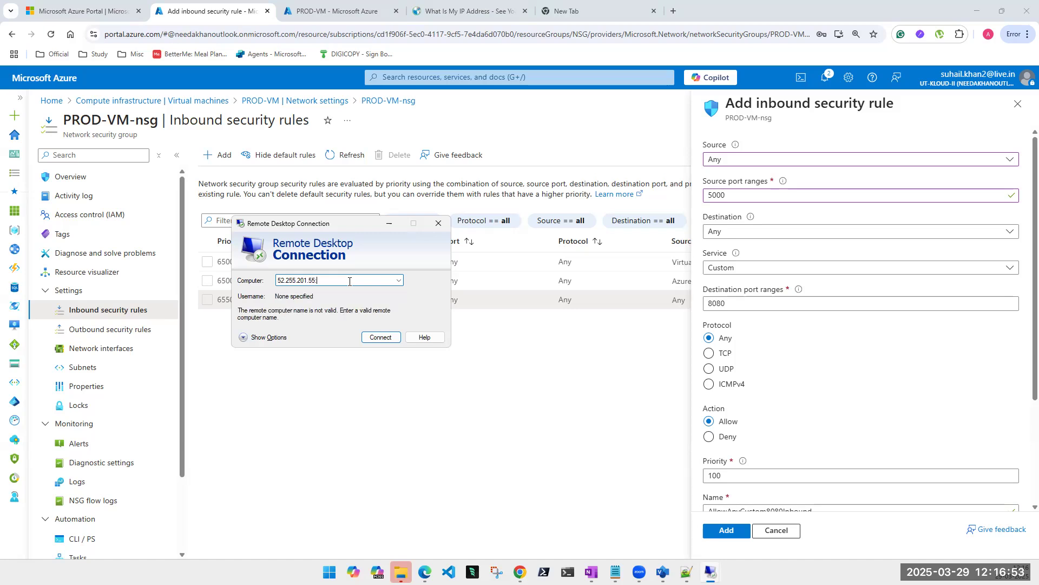
type("5000")
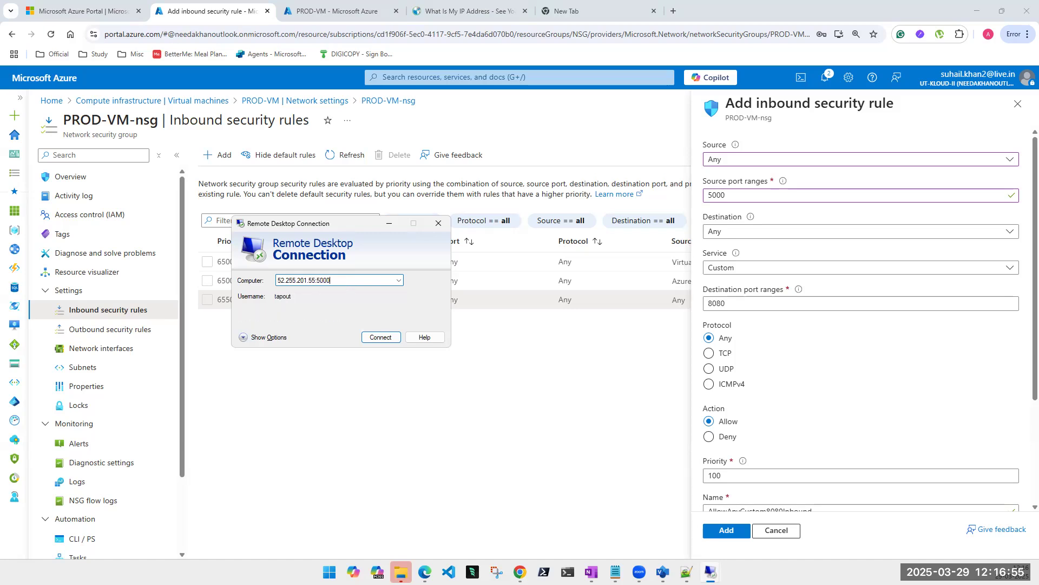
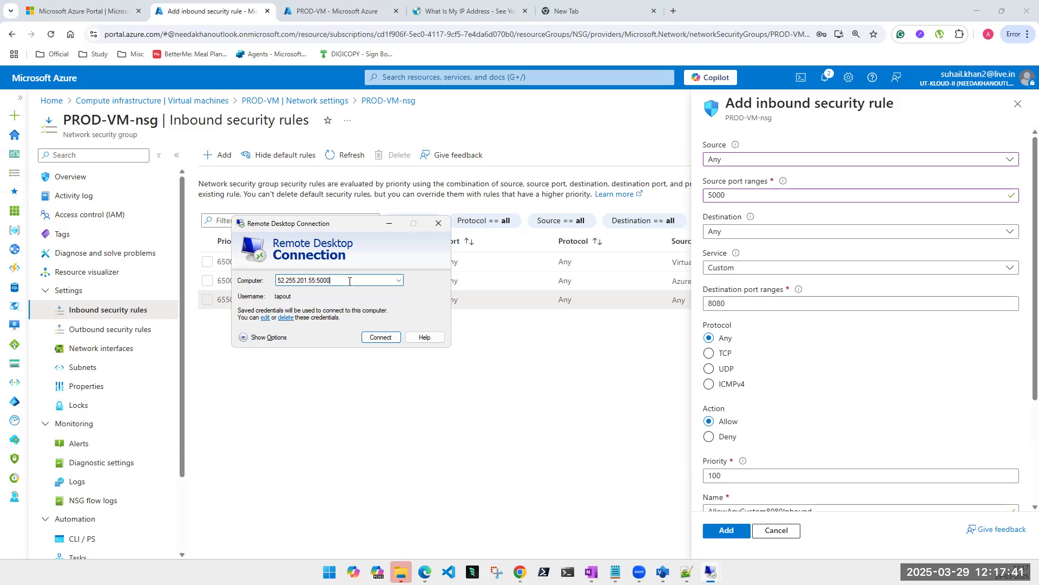
Remove port 5000 from the Remote Desktop address and pick the suggested address 52.255.201.55
double_click(330, 279)
left_click(335, 280)
key("BackSpace")
key("BackSpace")
key("BackSpace")
key("BackSpace")
key("BackSpace")
key("BackSpace")
key("BackSpace")
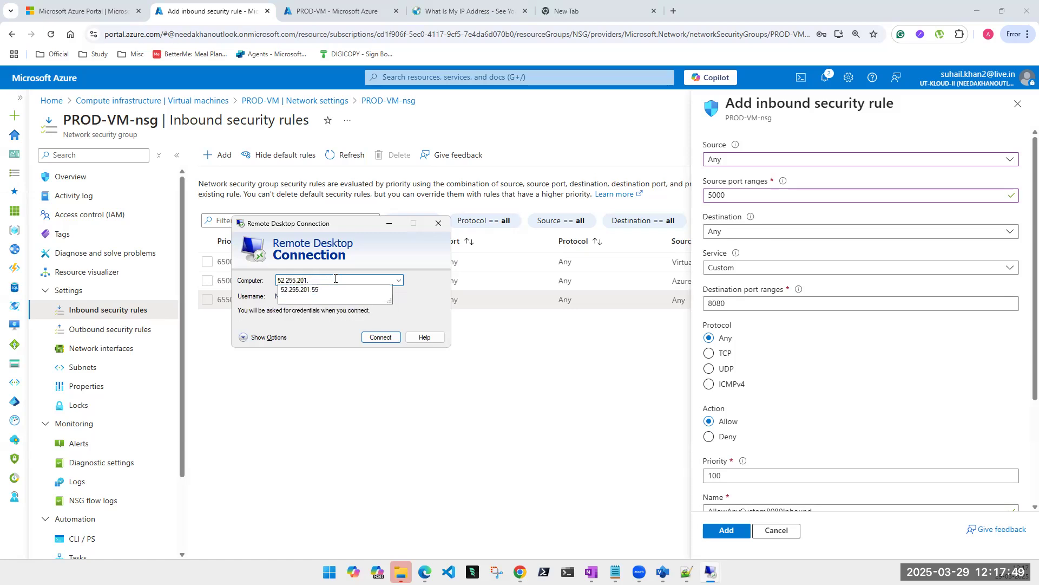
double_click(335, 278)
key("Down")
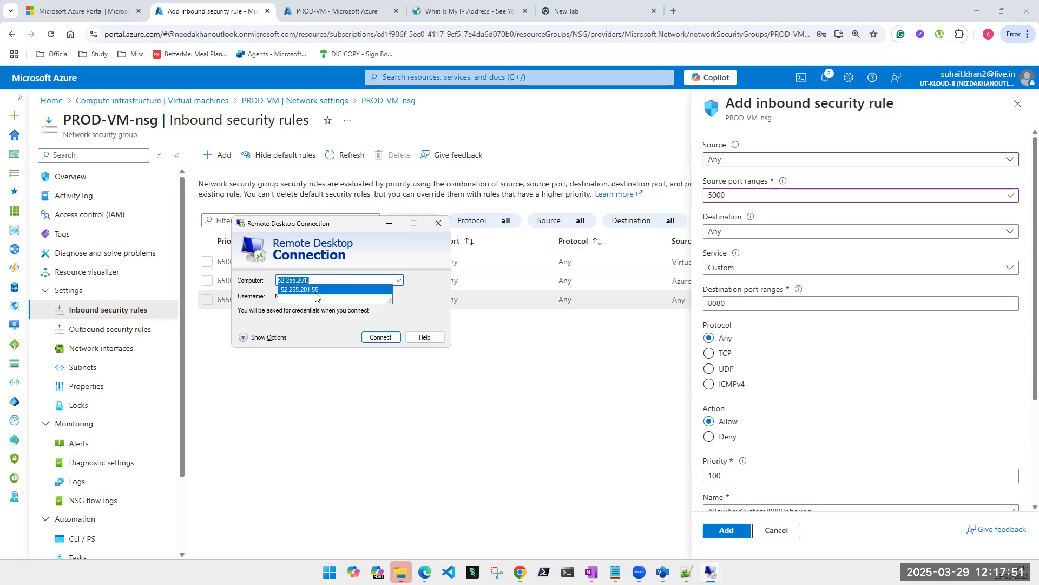
key("Return")
Reset the new inbound rule's source port range to * and cancel the rule
left_click(719, 191)
double_click(720, 192)
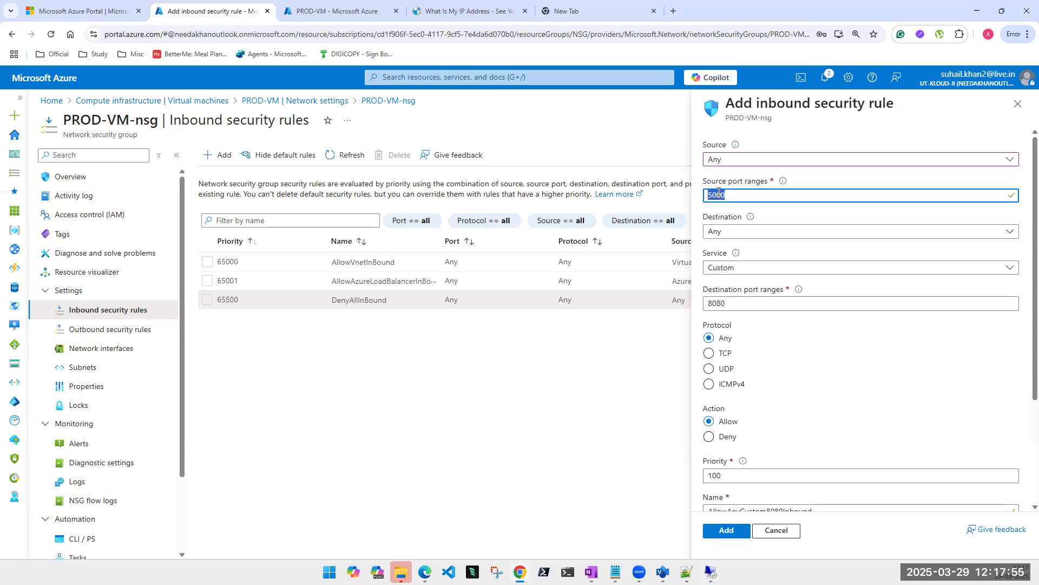
type("*")
left_click(774, 533)
left_click(568, 103)
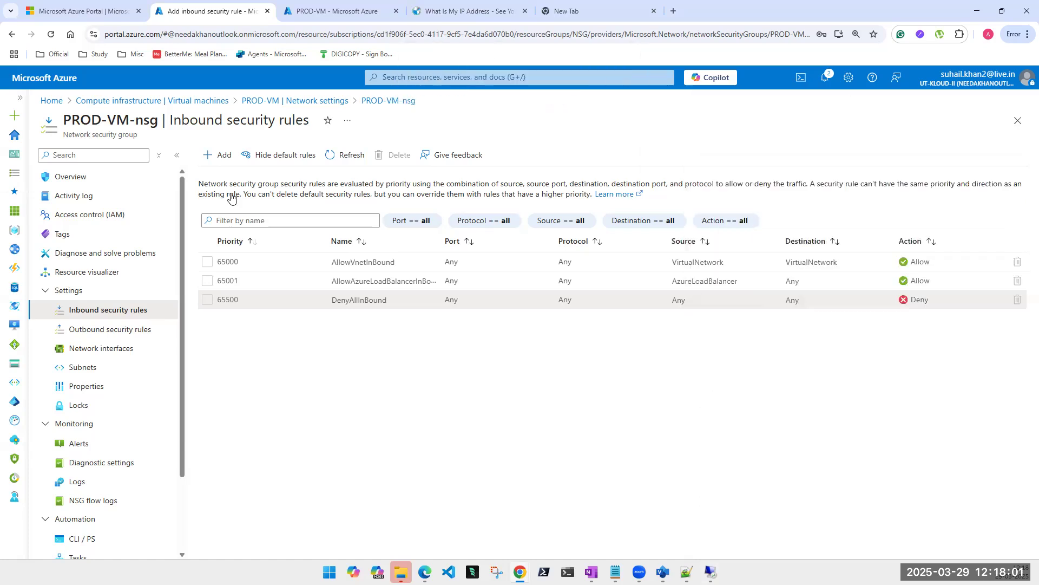
Start another inbound security rule for PROD-VM-nsg, try source port 5500, and reset the source port range to *
mouse_move(14, 230)
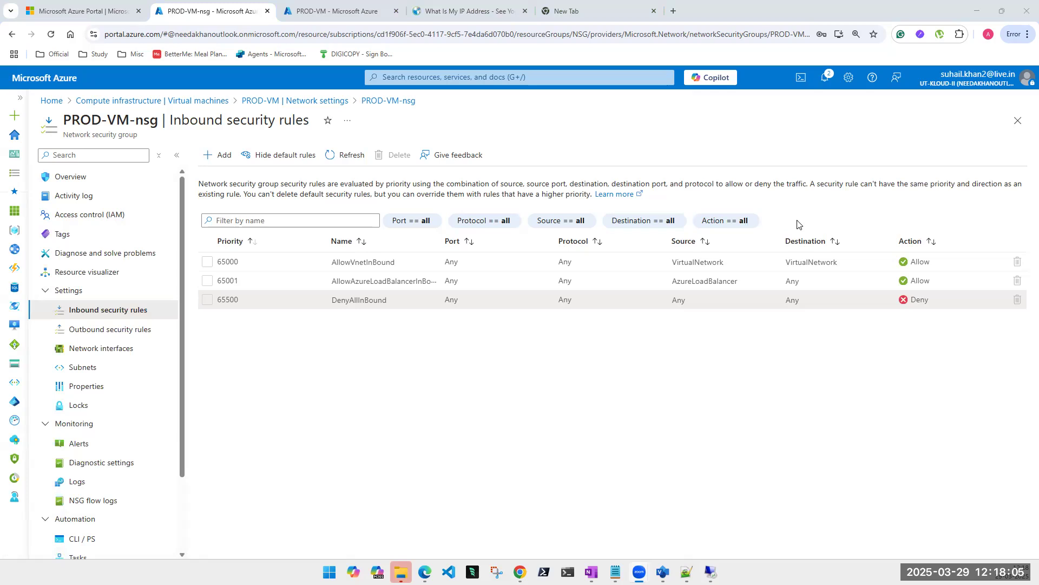
left_click(220, 156)
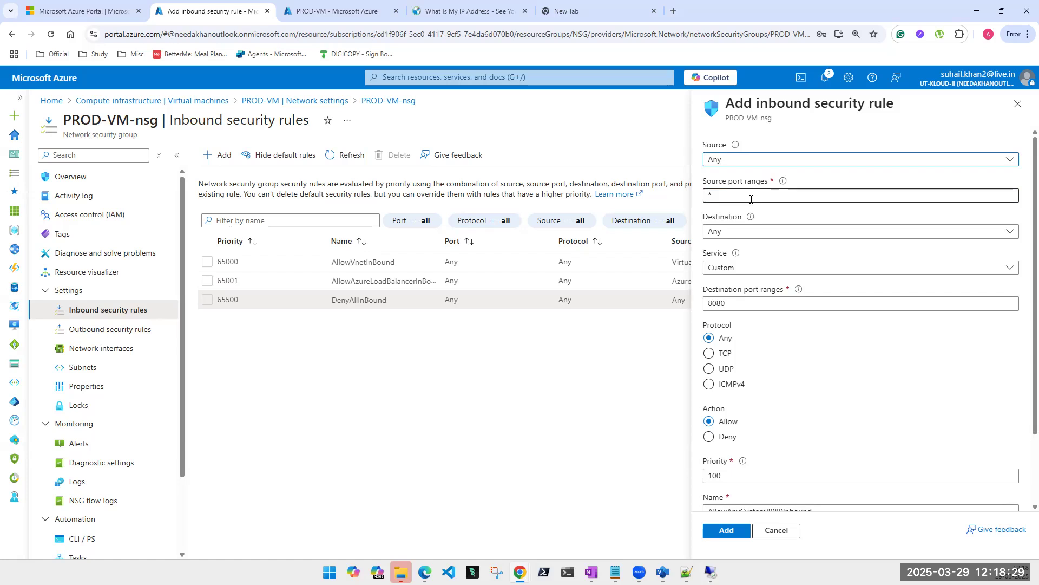
key("Tab")
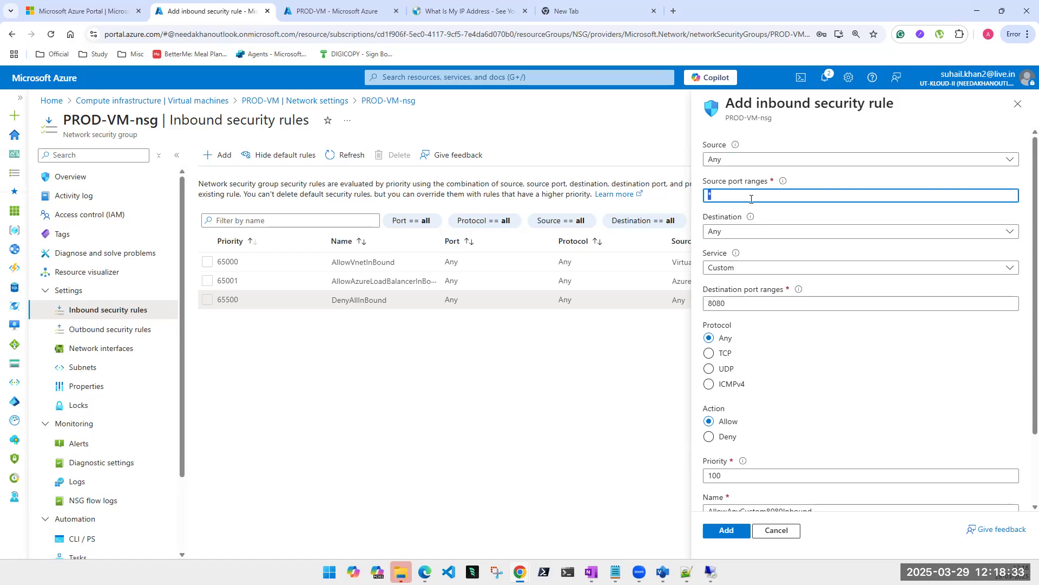
type("5500")
double_click(751, 199)
type("2")
type("*")
Try IP Addresses as the new inbound rule's destination type, with 10.0.0.4 as the destination address
left_click(740, 232)
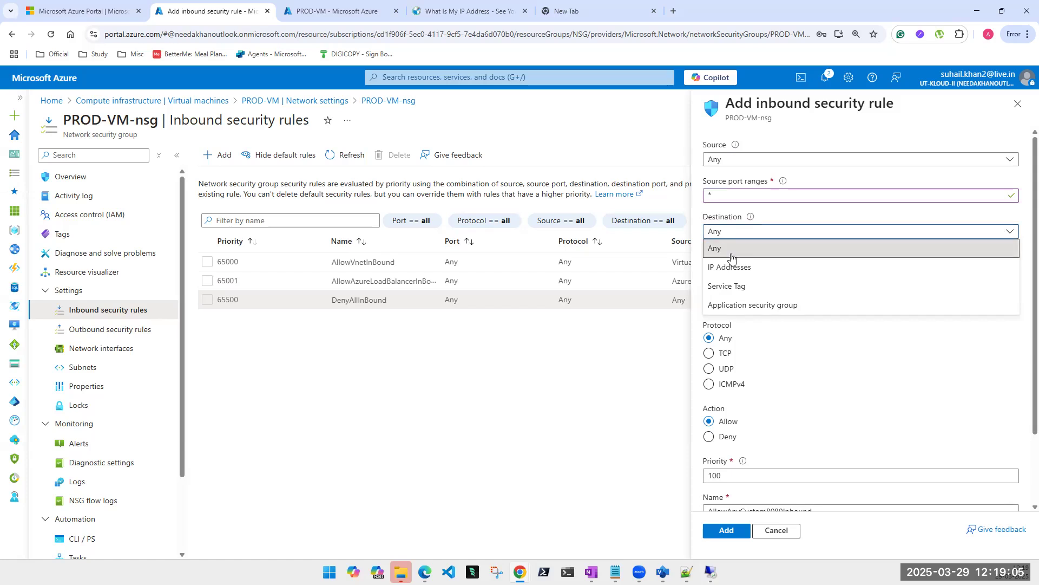
key("Escape")
key("Down")
left_click(754, 267)
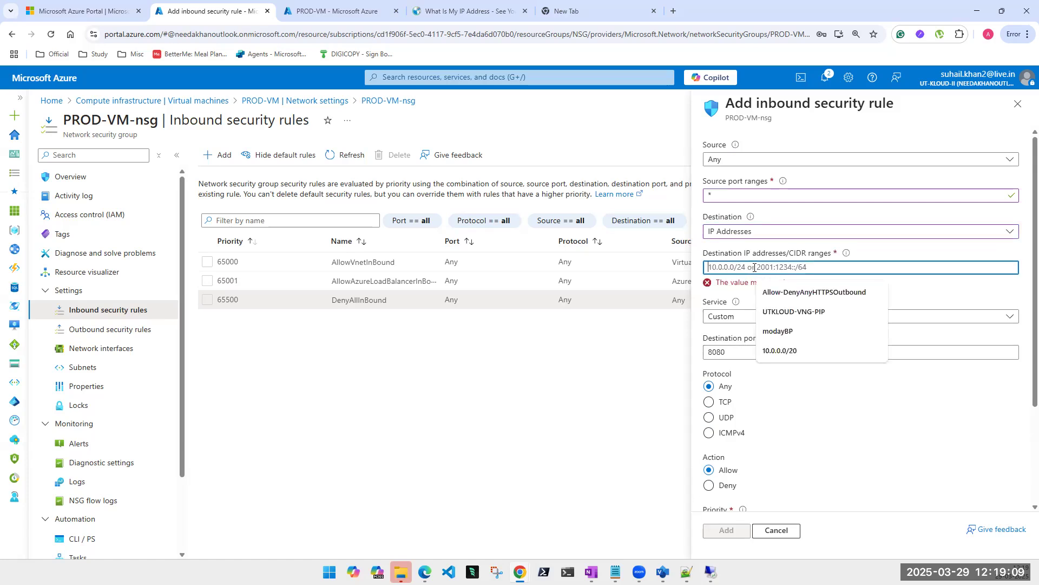
type("10.0.0.4")
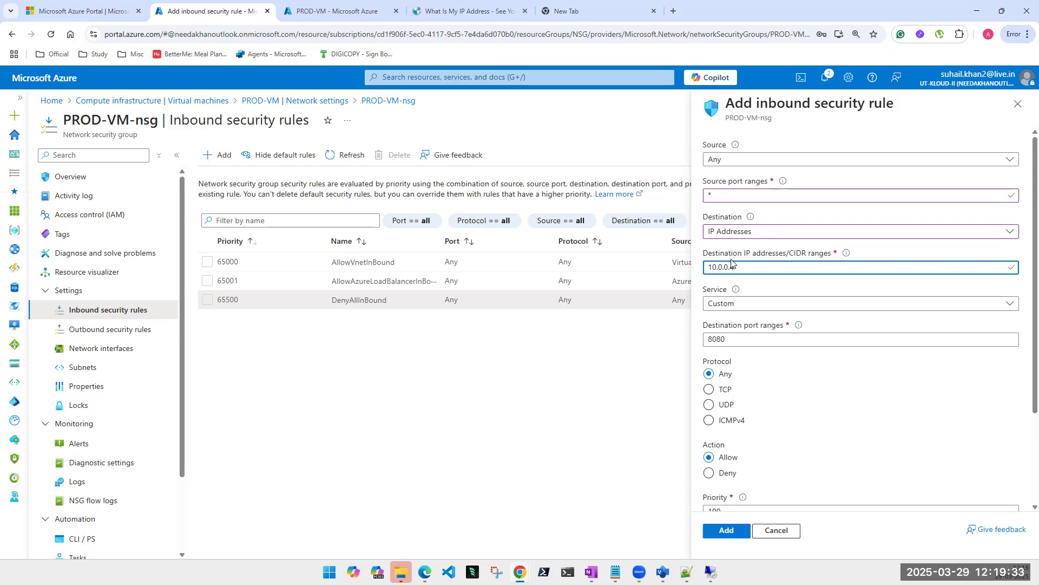
left_click_drag(746, 266, 707, 267)
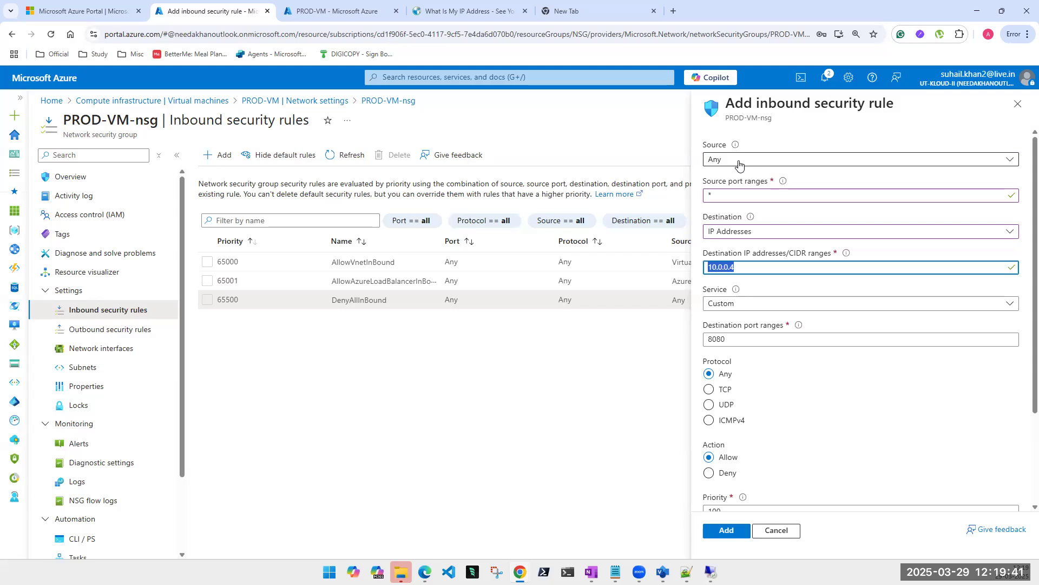
Read the help note for the rule's source port ranges, covering single ports, ranges and the asterisk
mouse_move(783, 181)
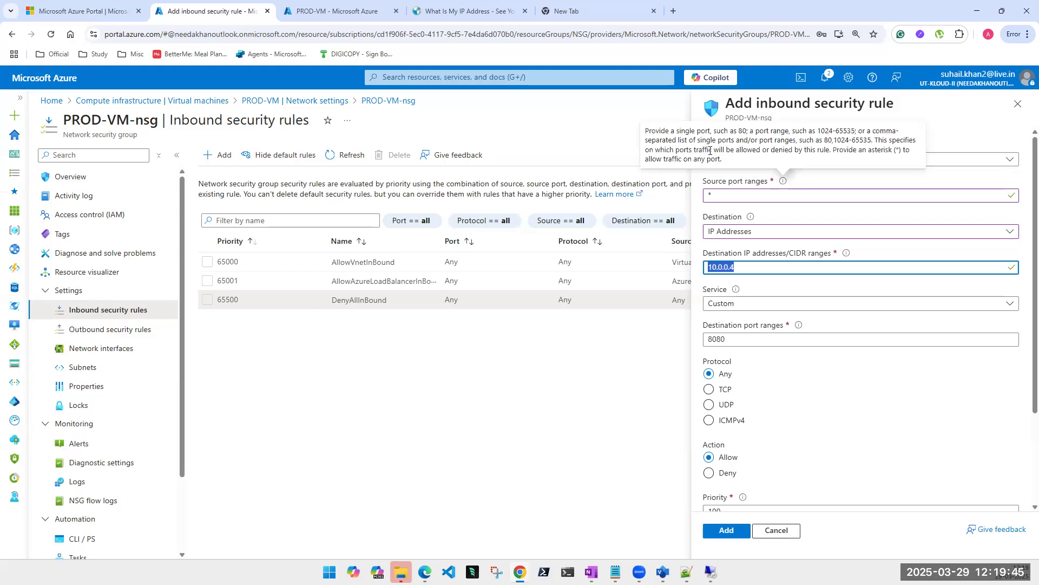
double_click(861, 141)
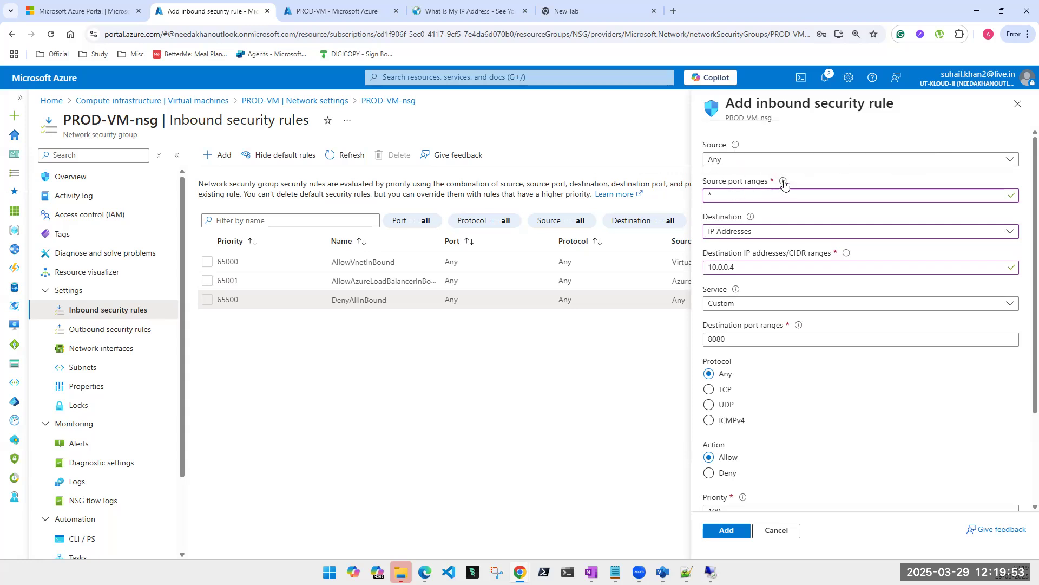
mouse_move(785, 183)
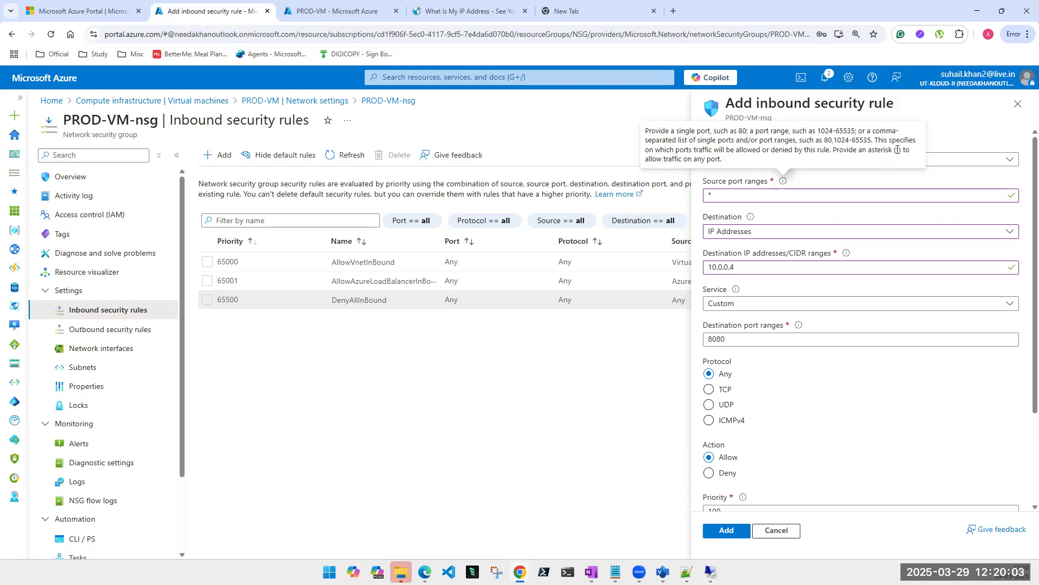
left_click(755, 198)
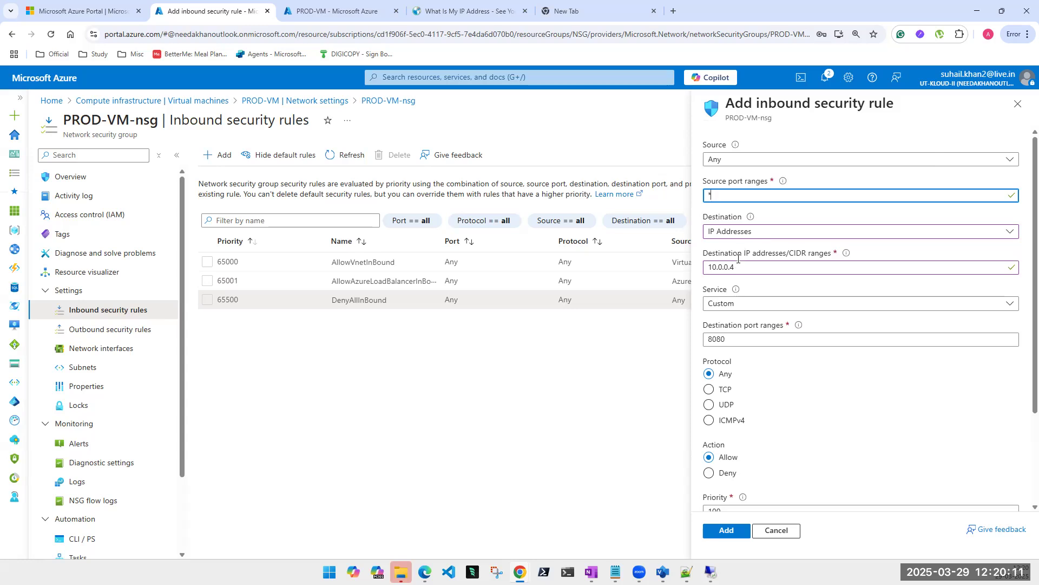
Set the inbound rule's destination back to Any and choose RDP as its service
left_click(739, 236)
left_click(739, 236)
left_click(740, 237)
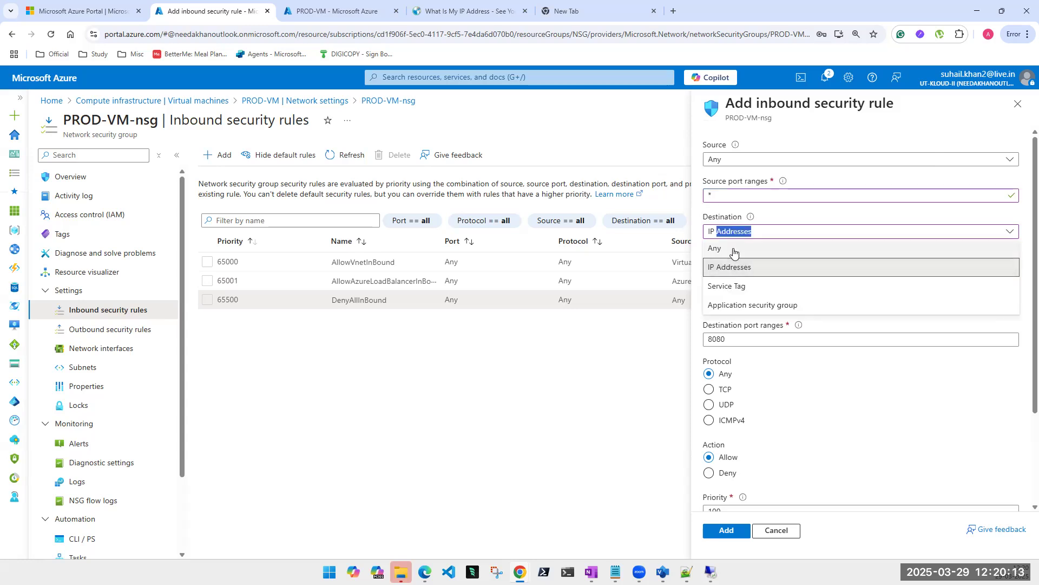
left_click(735, 250)
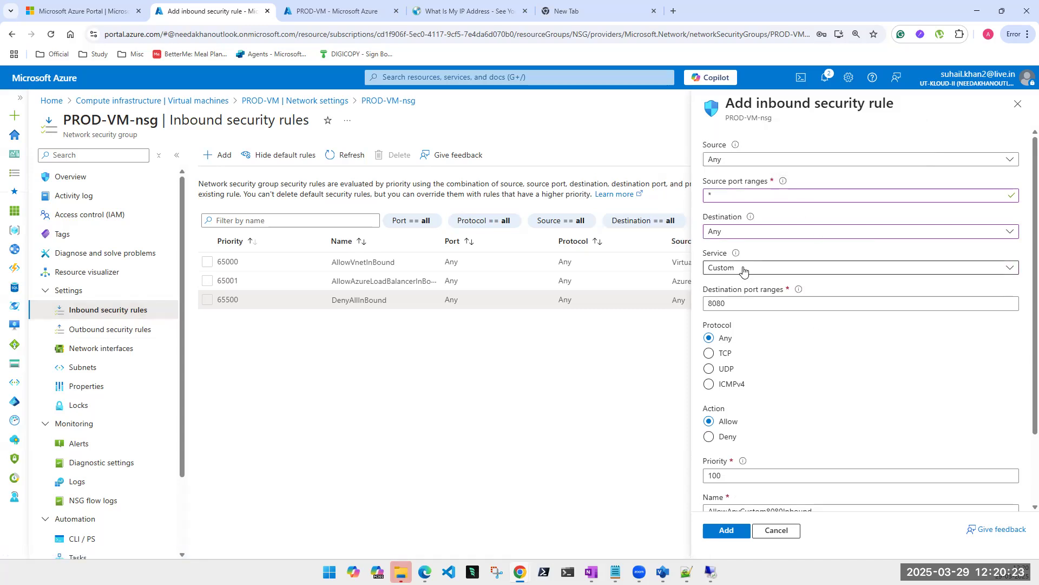
left_click(735, 236)
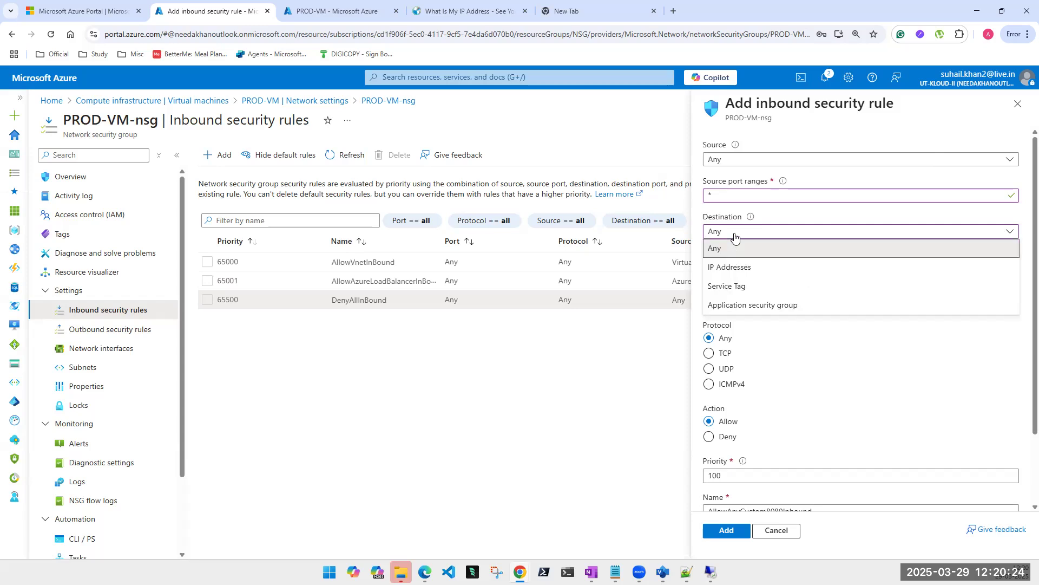
left_click(725, 268)
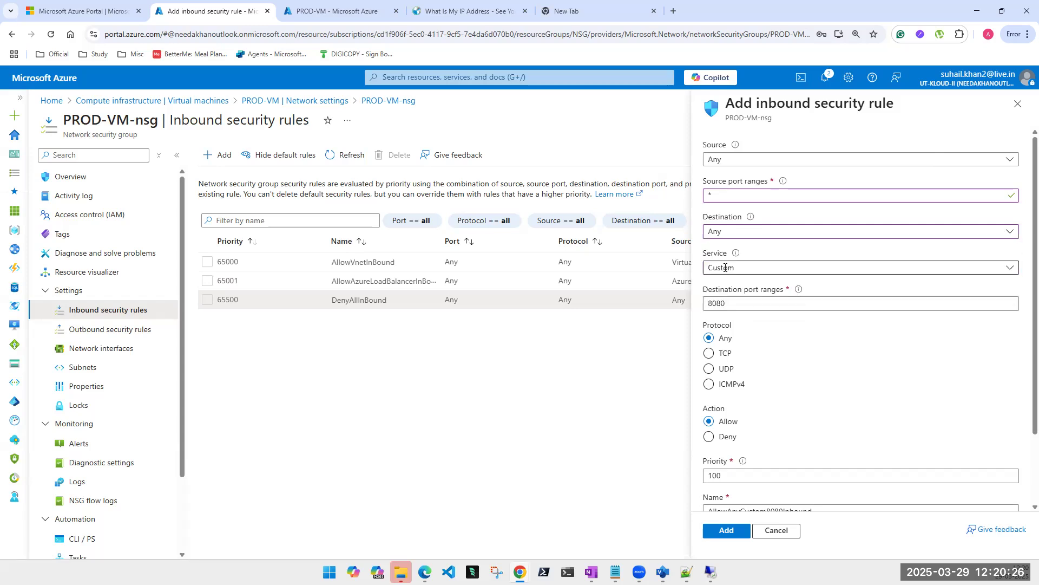
left_click(738, 238)
left_click(732, 248)
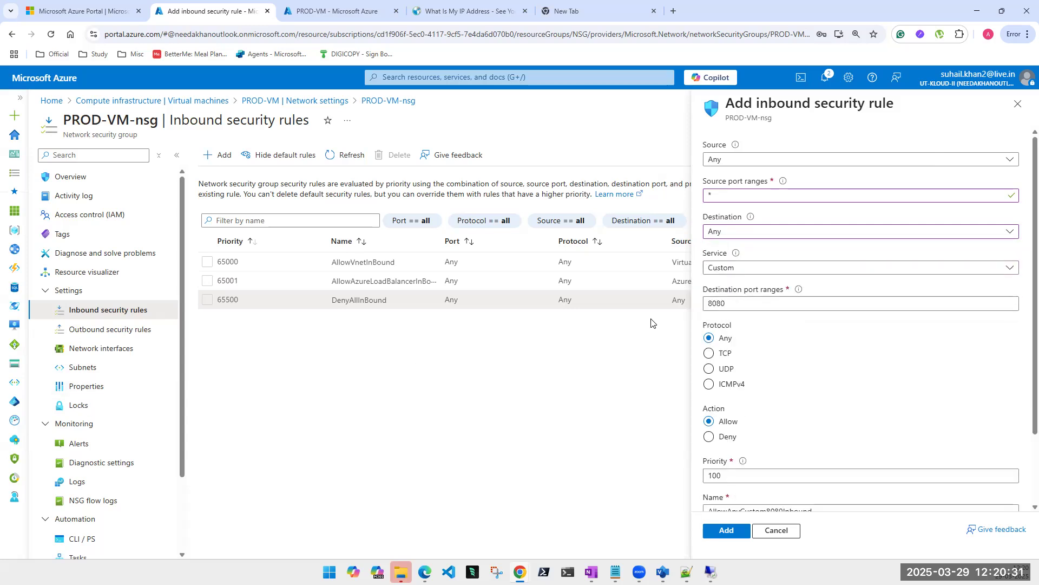
left_click(985, 268)
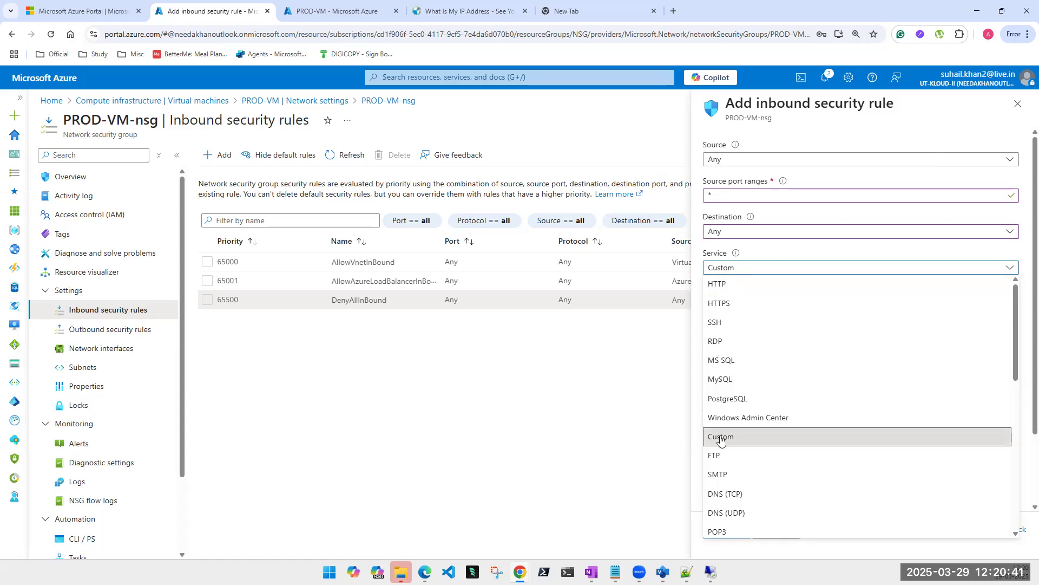
left_click(717, 342)
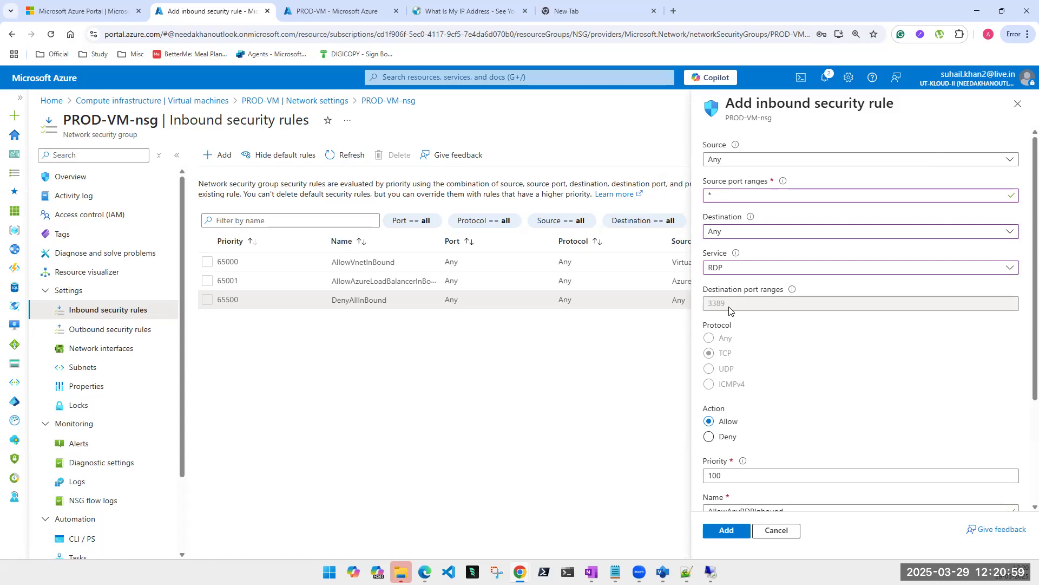
Append port 3389 to the computer address in Remote Desktop Connection, remove the port number, and minimize the window
mouse_move(710, 571)
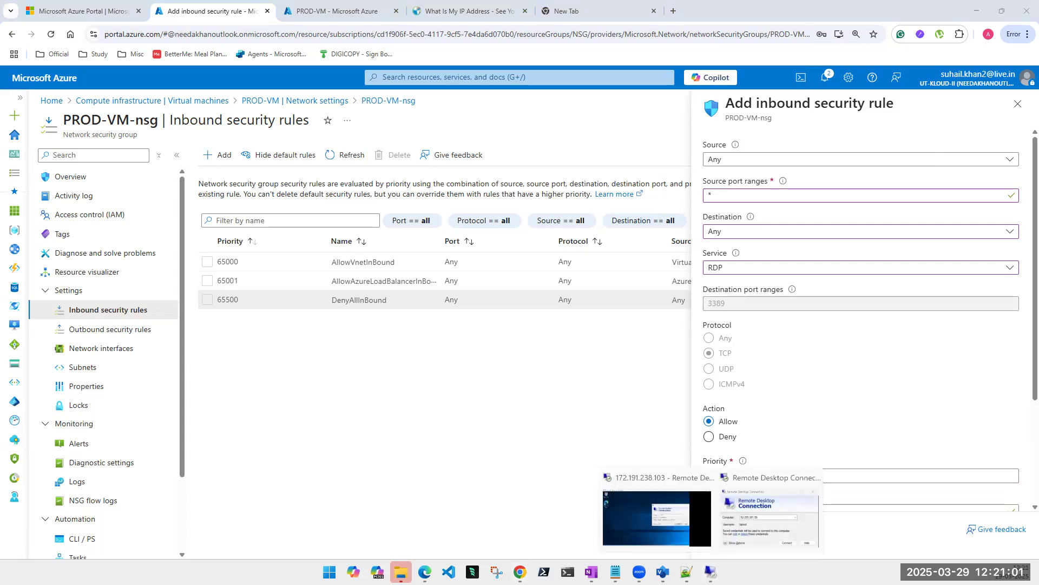
left_click(723, 521)
left_click(340, 279)
type(":")
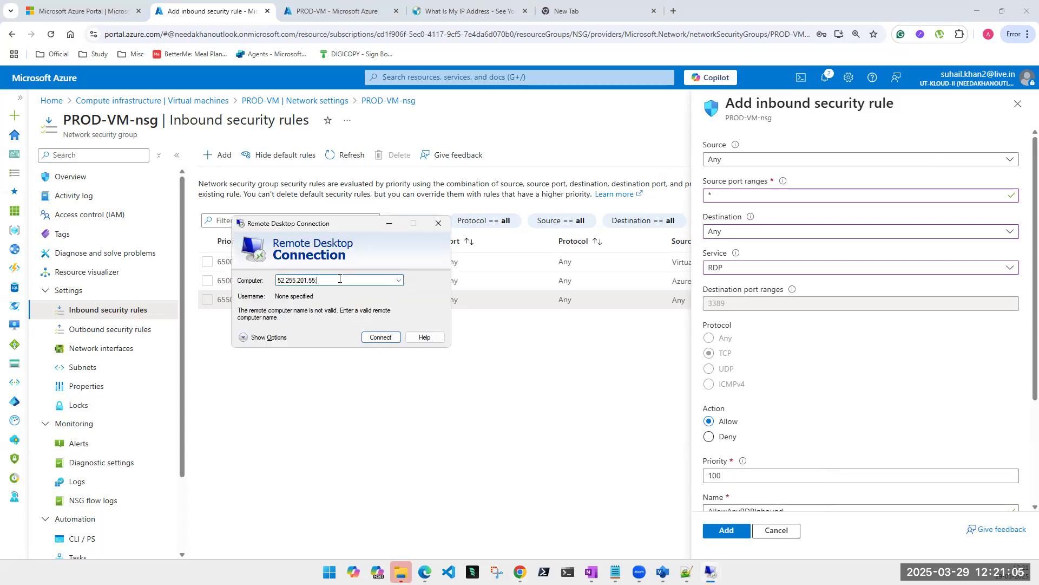
type("3389")
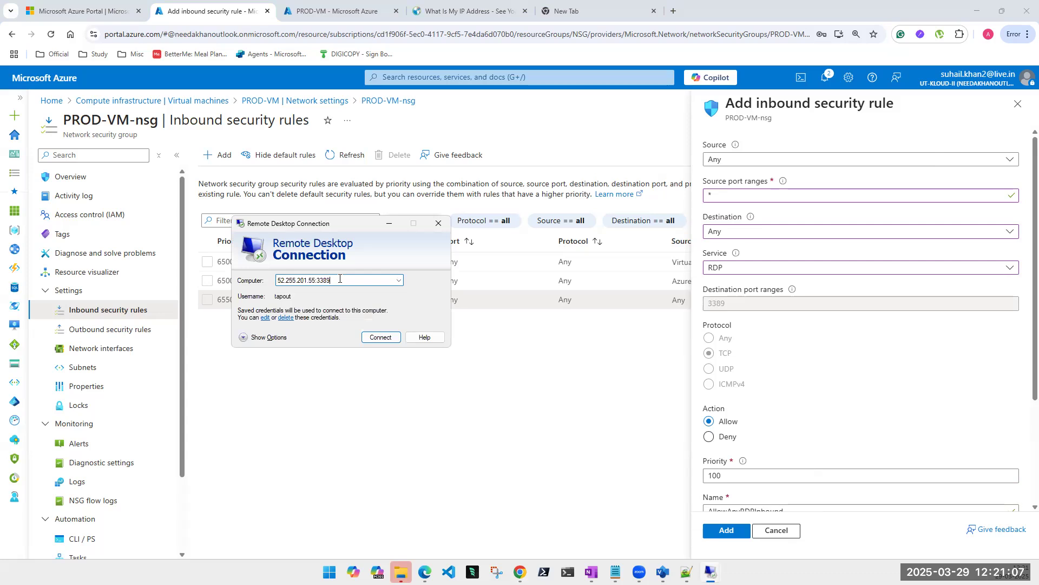
key("BackSpace")
type("90")
key("BackSpace")
key("BackSpace")
key("BackSpace")
key("BackSpace")
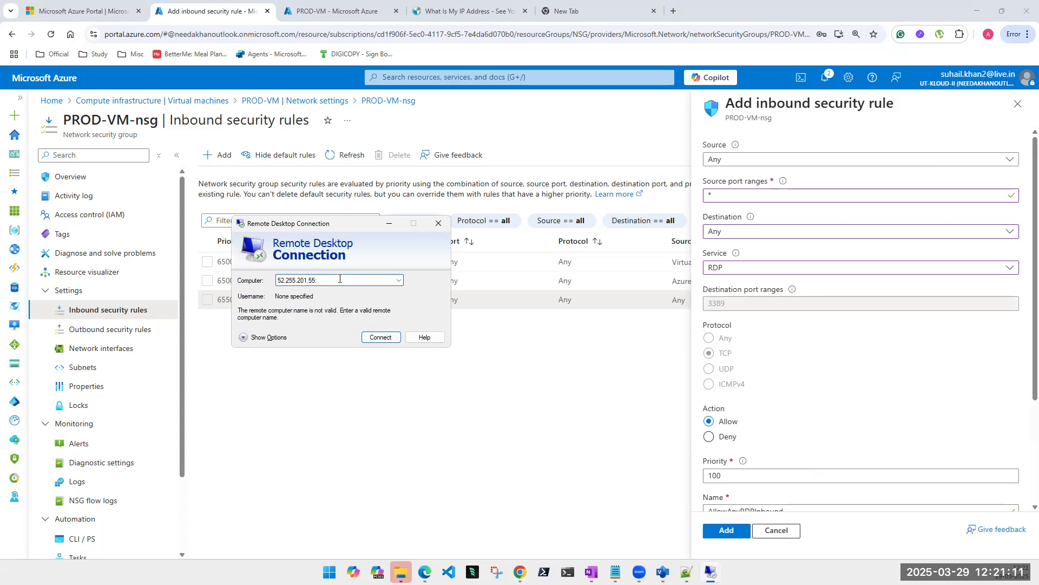
left_click(389, 223)
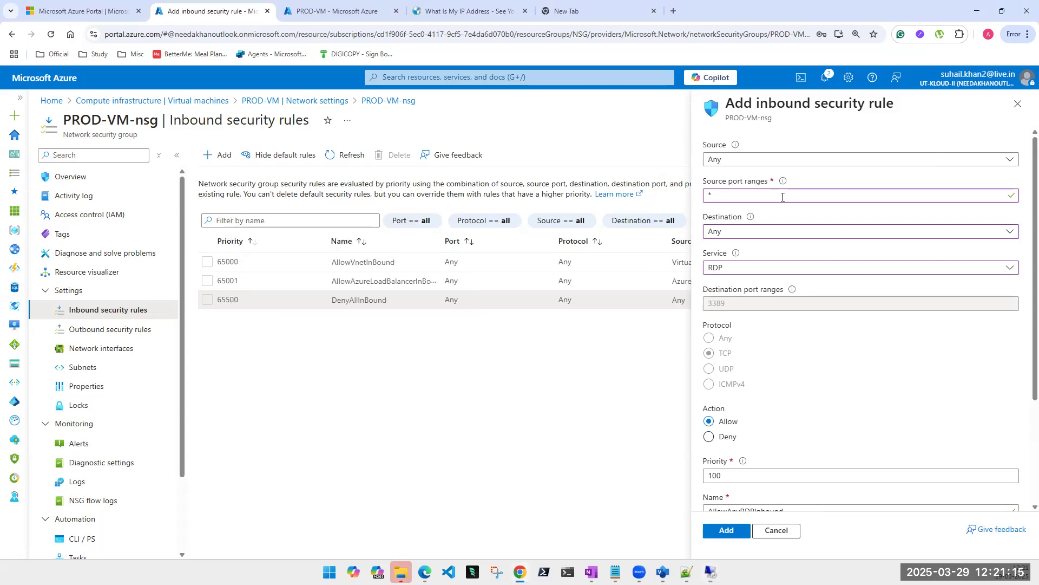
Try priority 1 for the RDP inbound rule and restore it to 100
scroll(793, 357, "down", 2)
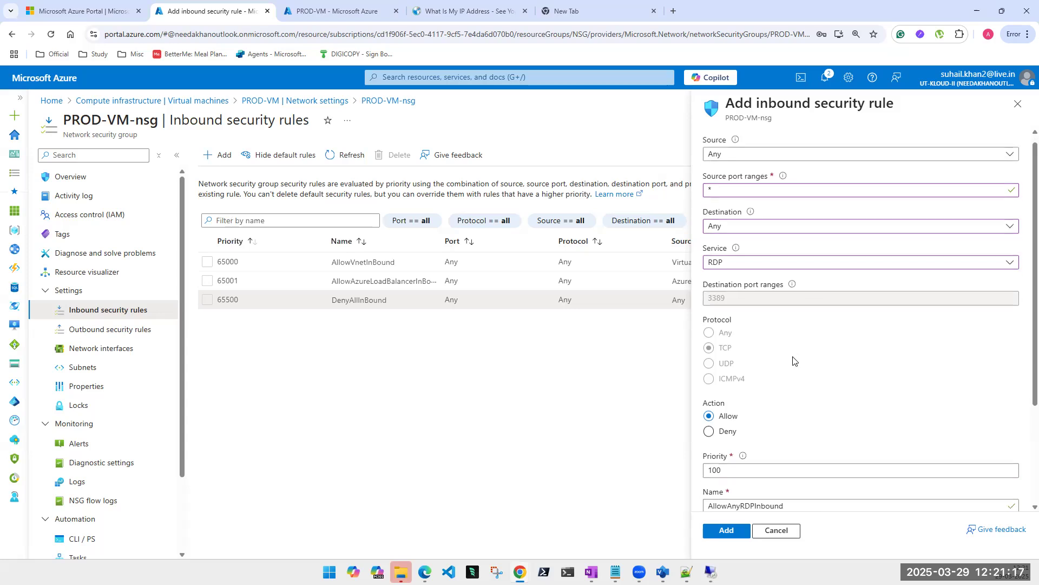
scroll(780, 373, "up", 1)
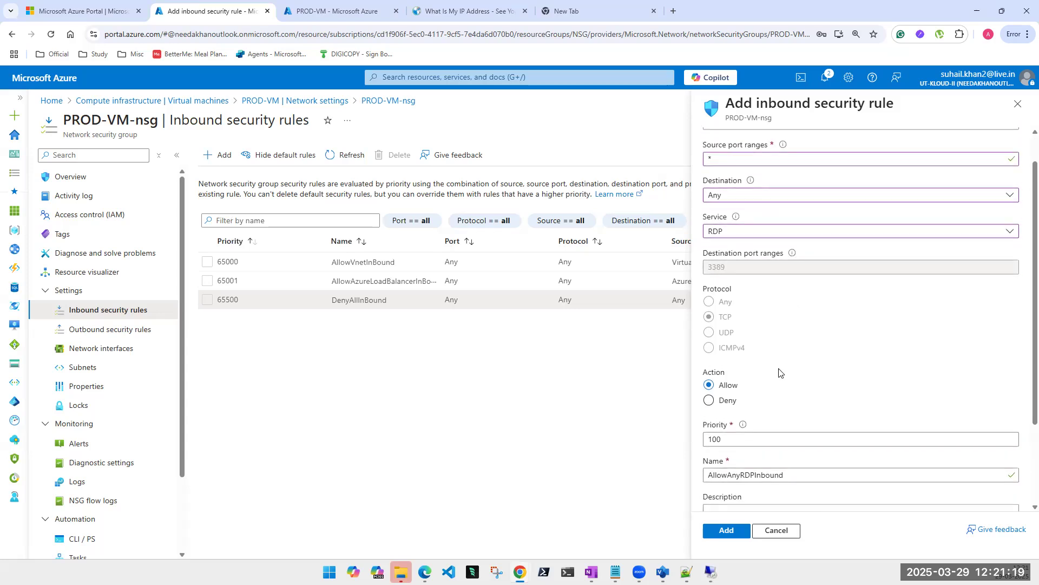
scroll(780, 373, "up", 1)
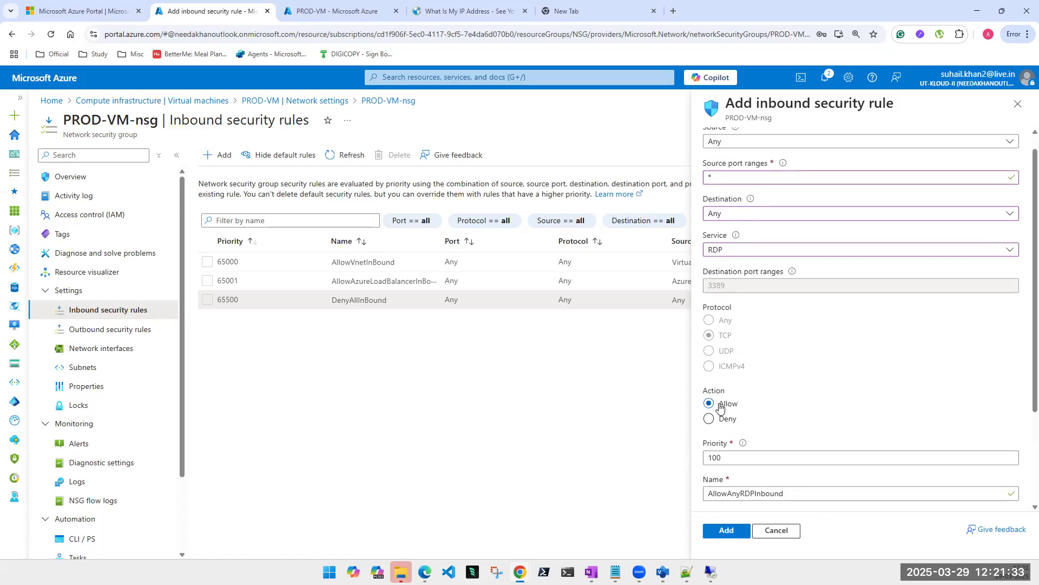
scroll(720, 406, "down", 1)
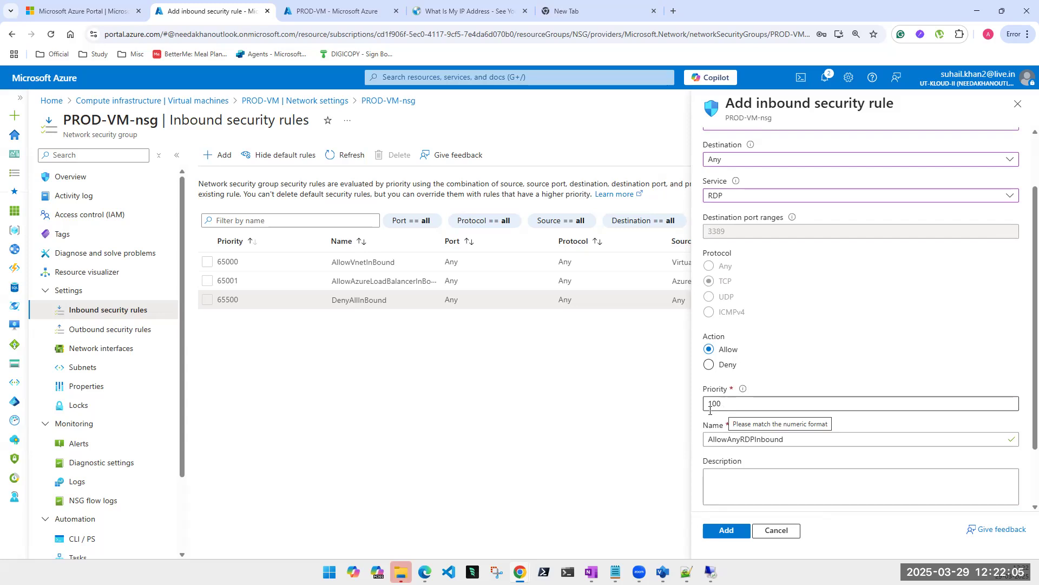
double_click(714, 403)
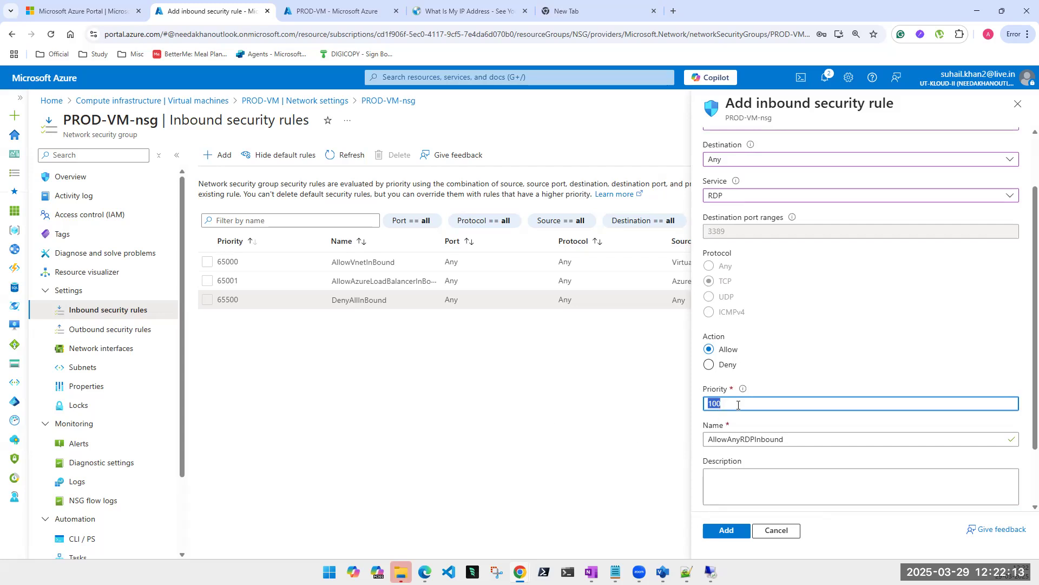
type("1")
key("ctrl+a")
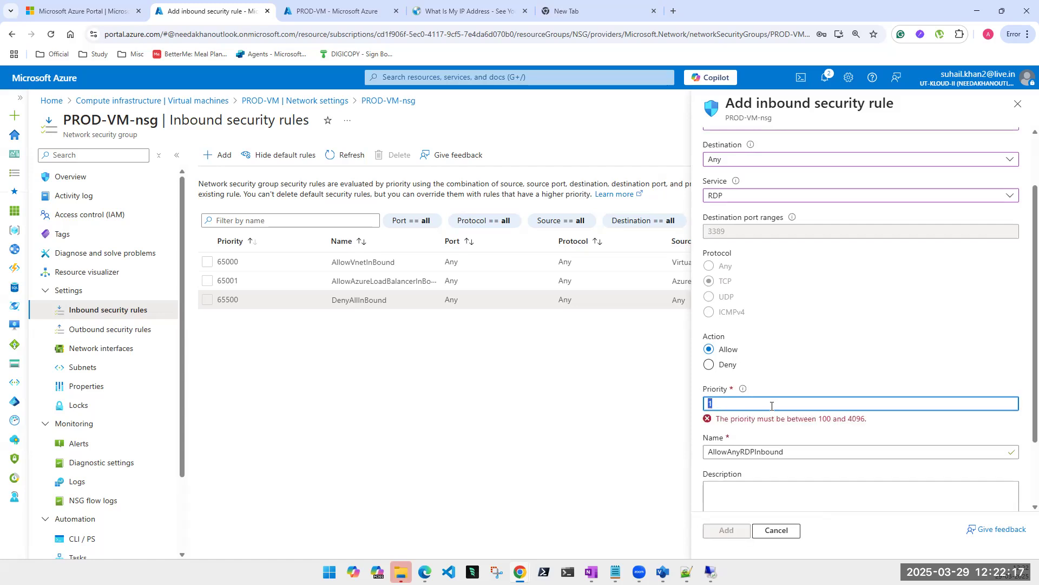
type("100")
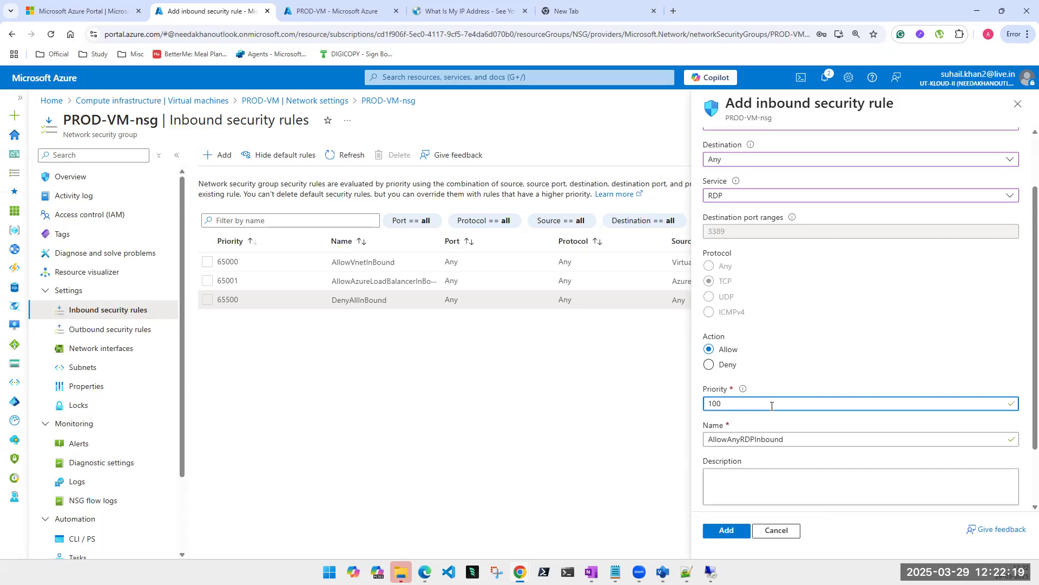
Test priorities 1, 70000 and 65501 on the RDP rule, check the allowed range, and return to 100
key("ctrl+a")
type("1")
triple_click(862, 420)
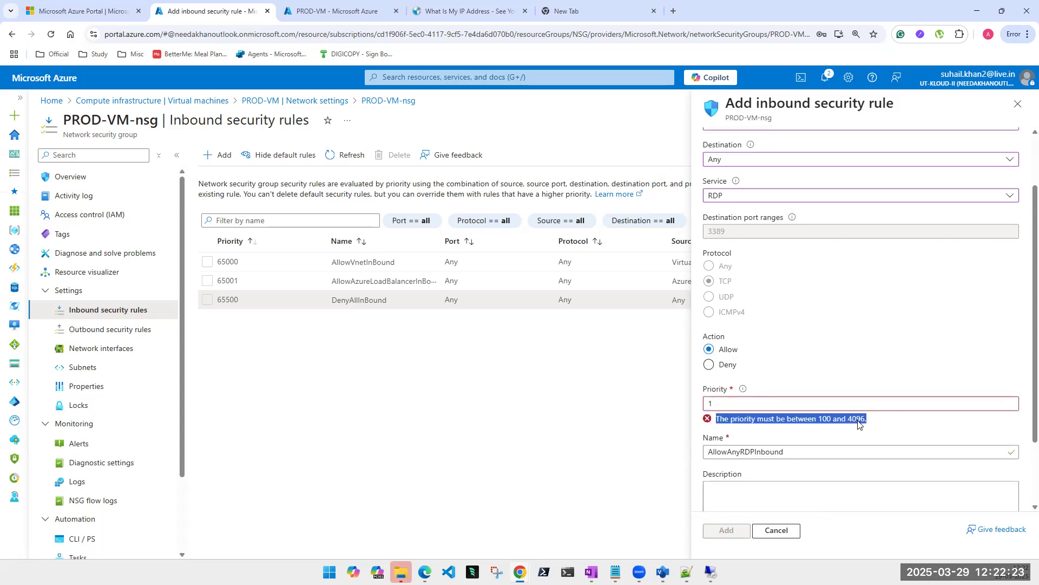
double_click(712, 404)
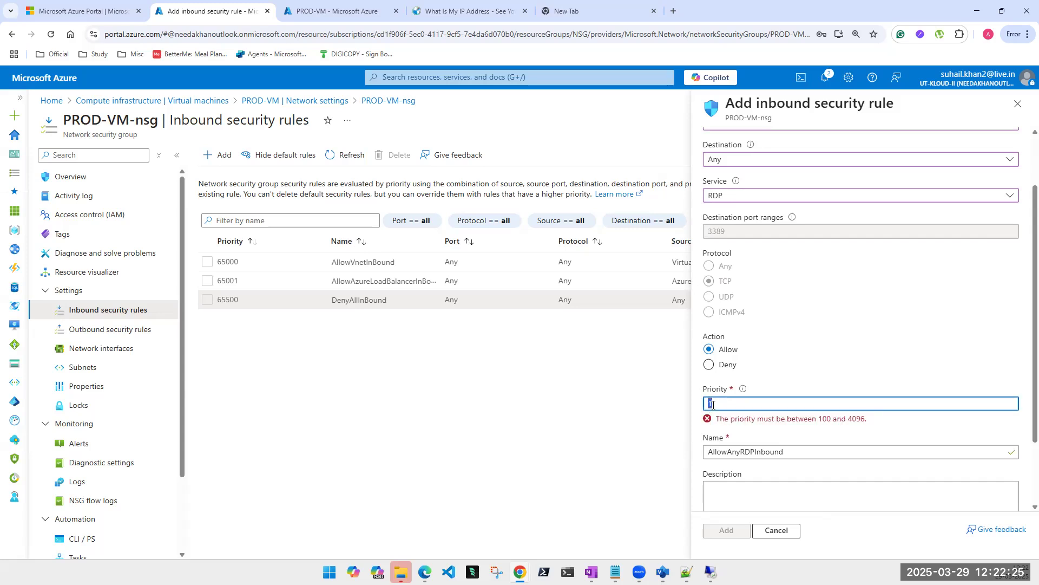
type("70000")
double_click(722, 404)
type("65501")
double_click(715, 405)
type("100")
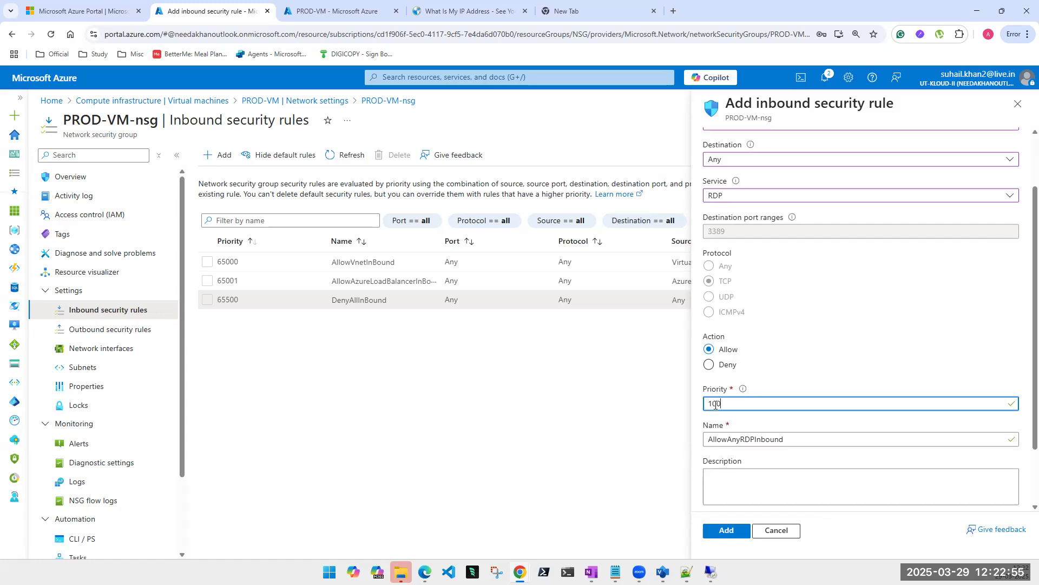
Demonstrate other priorities for the RDP rule by entering 110, 120, 130, 100 and 4000 in turn
double_click(715, 405)
type("110")
double_click(715, 405)
type("120")
double_click(715, 405)
type("130")
double_click(715, 405)
type("100")
double_click(715, 405)
type("4000")
left_click(599, 452)
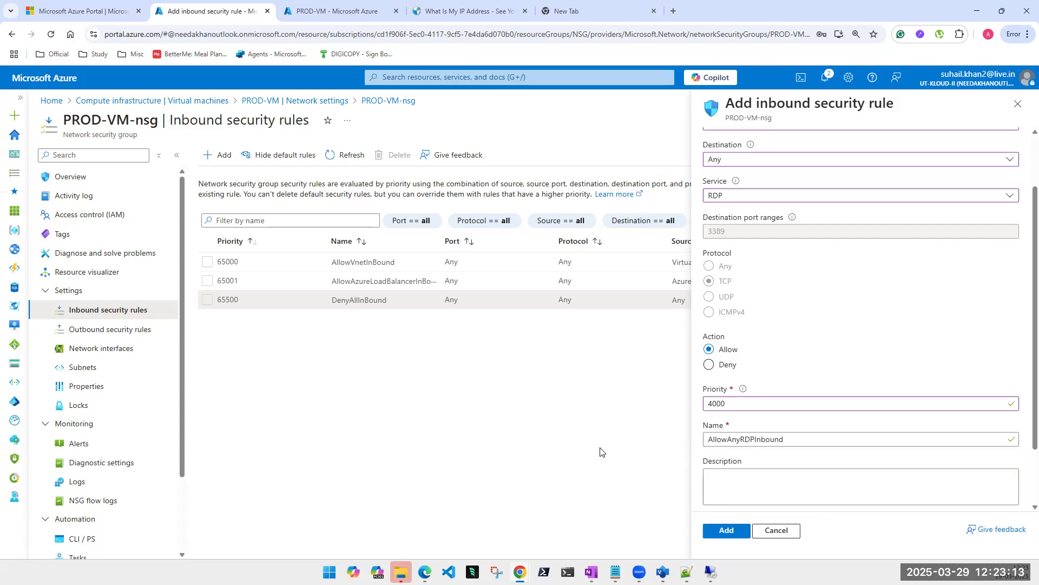
Set the RDP rule's priority to 100 and add the rule to PROD-VM-nsg
double_click(717, 403)
type("100")
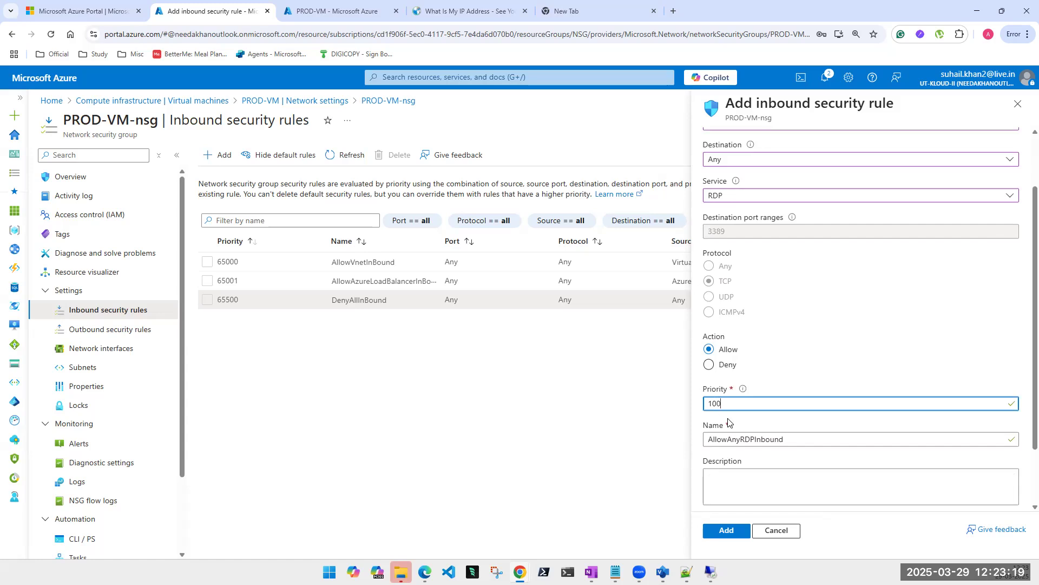
left_click(733, 537)
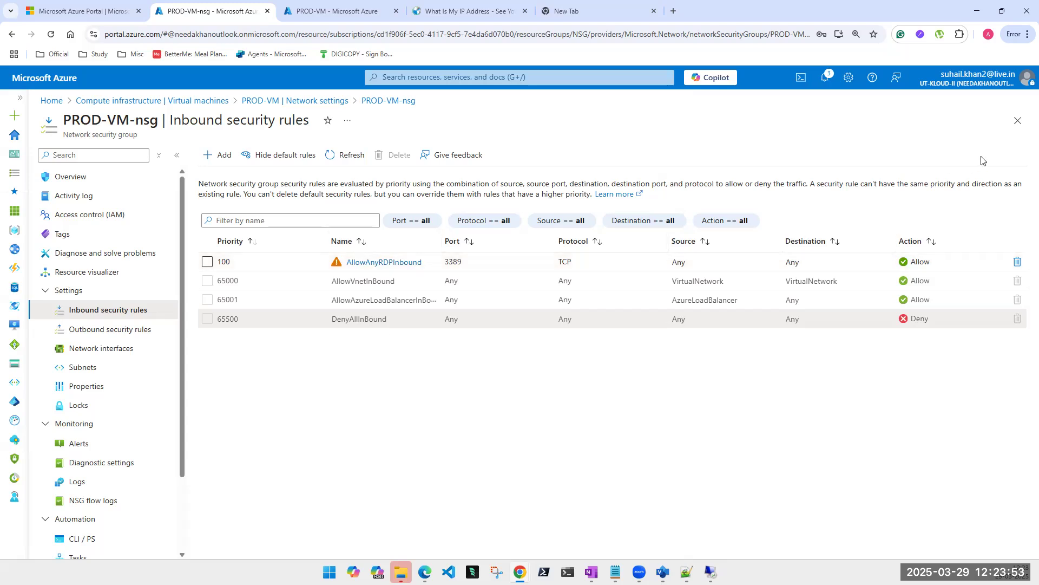
Leave the PROD-VM-nsg inbound security rules and open the overview of PROD-VM
left_click(1016, 121)
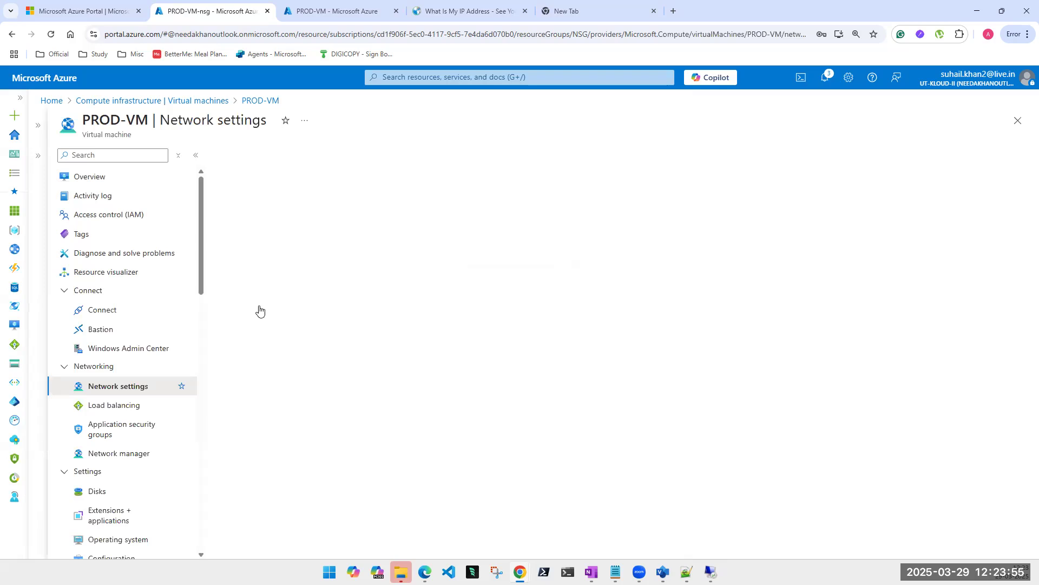
left_click(85, 184)
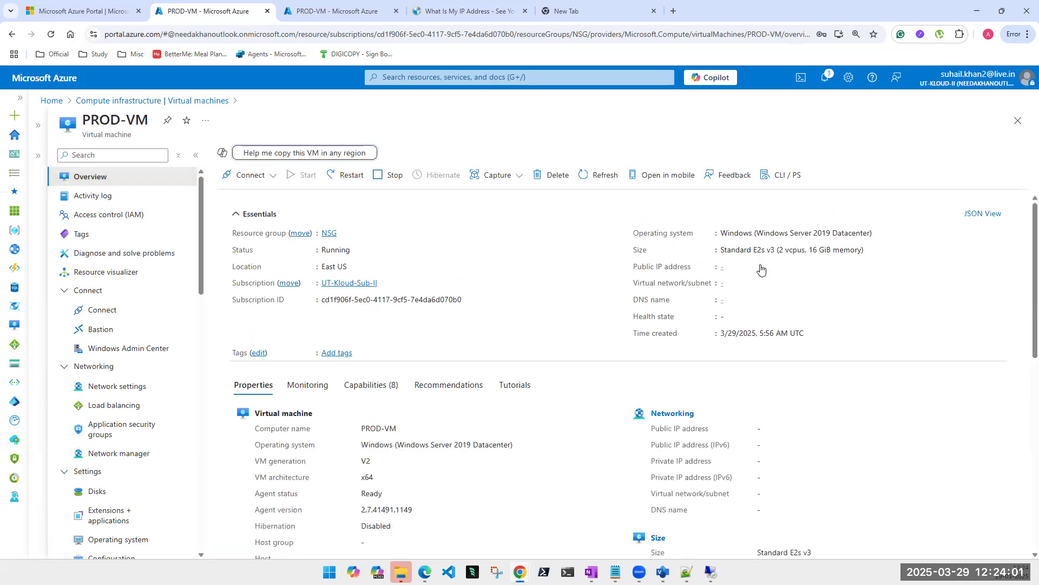
Test RDP access by starting a Remote Desktop connection to PROD-VM's public IP 20.185.252.227 up to the credentials prompt, and close it
left_click(779, 267)
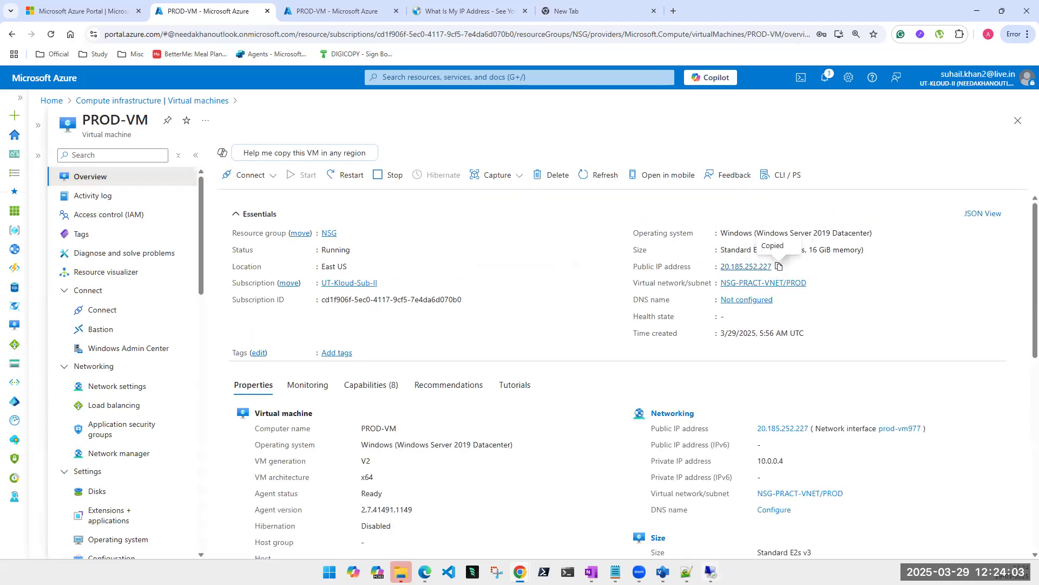
mouse_move(711, 572)
left_click(741, 529)
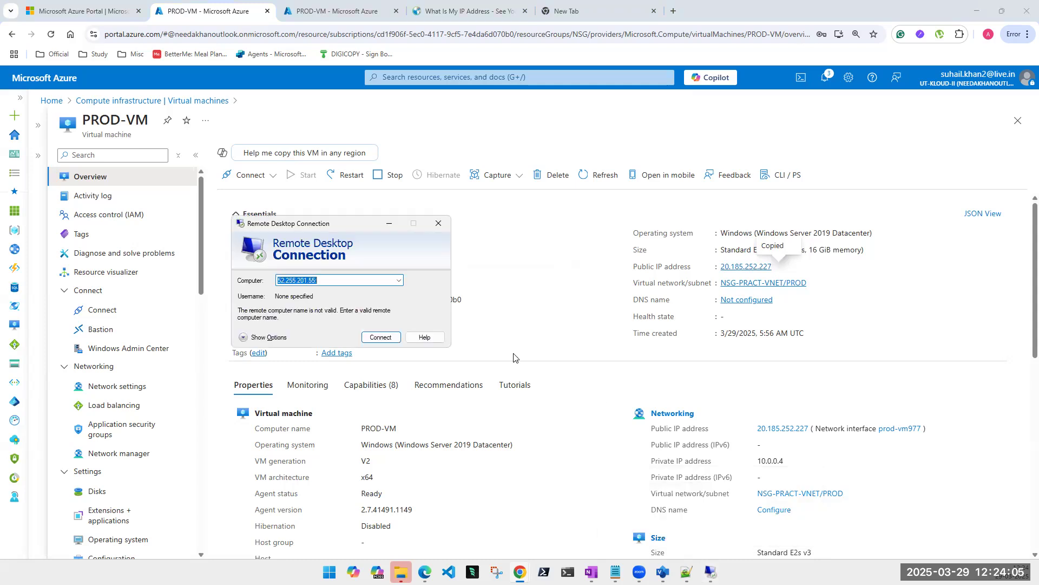
key("ctrl+v")
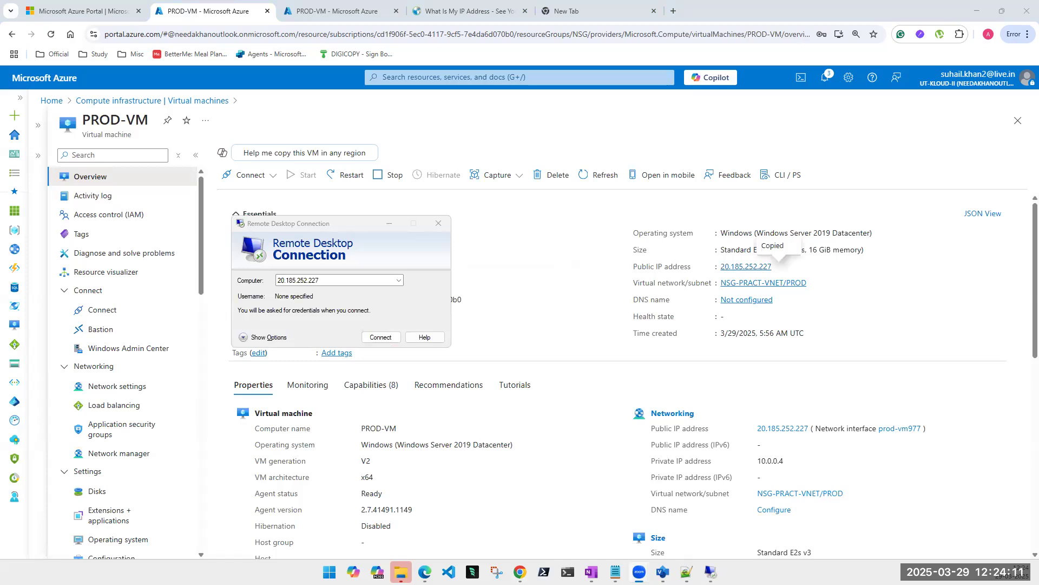
left_click(381, 337)
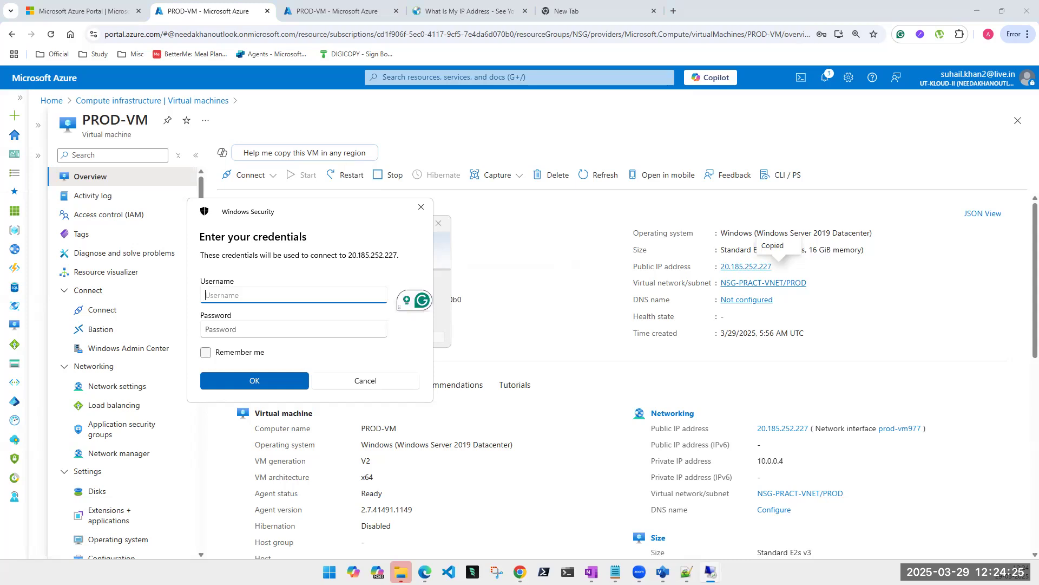
left_click(439, 225)
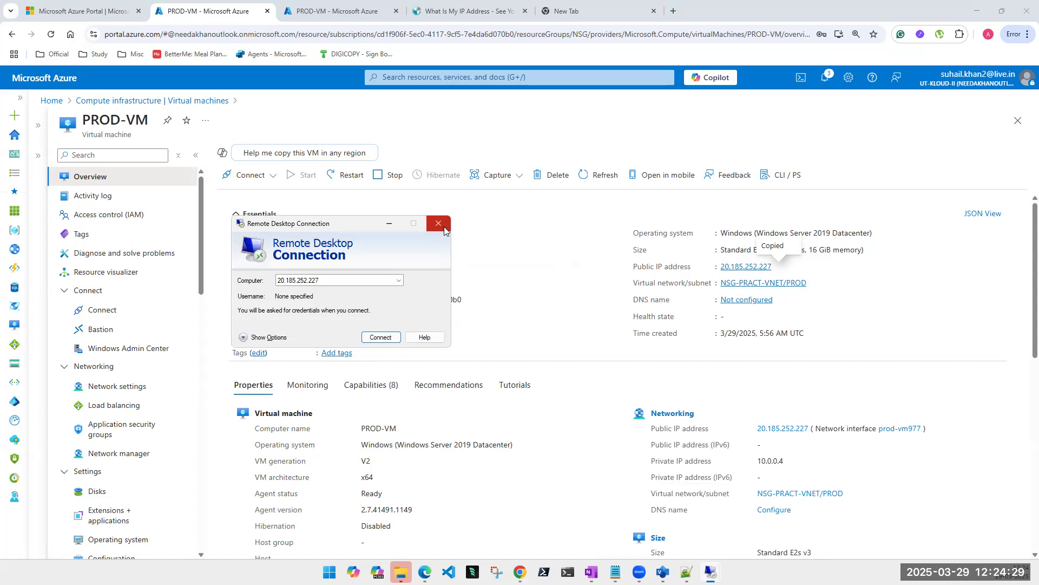
left_click(443, 228)
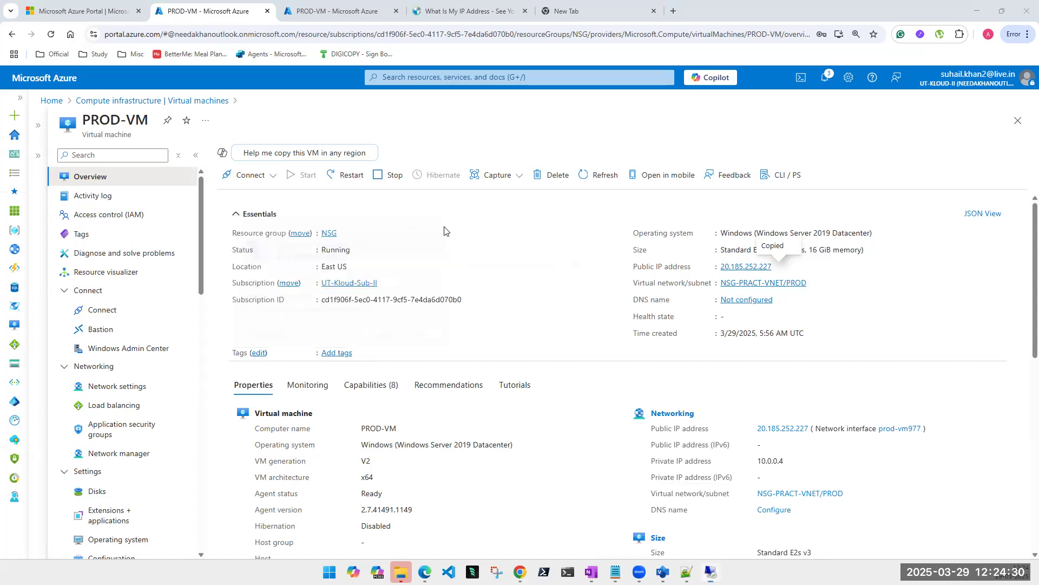
Open the PROD-VM-nsg overview by way of PROD-VM's network settings and the prod-vm977 network interface
left_click(117, 394)
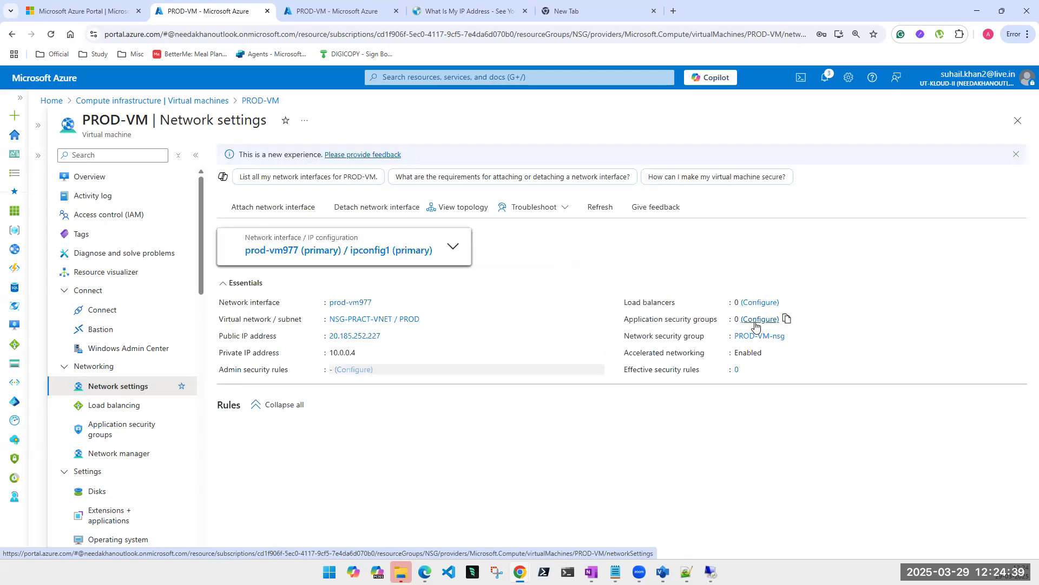
left_click(305, 255)
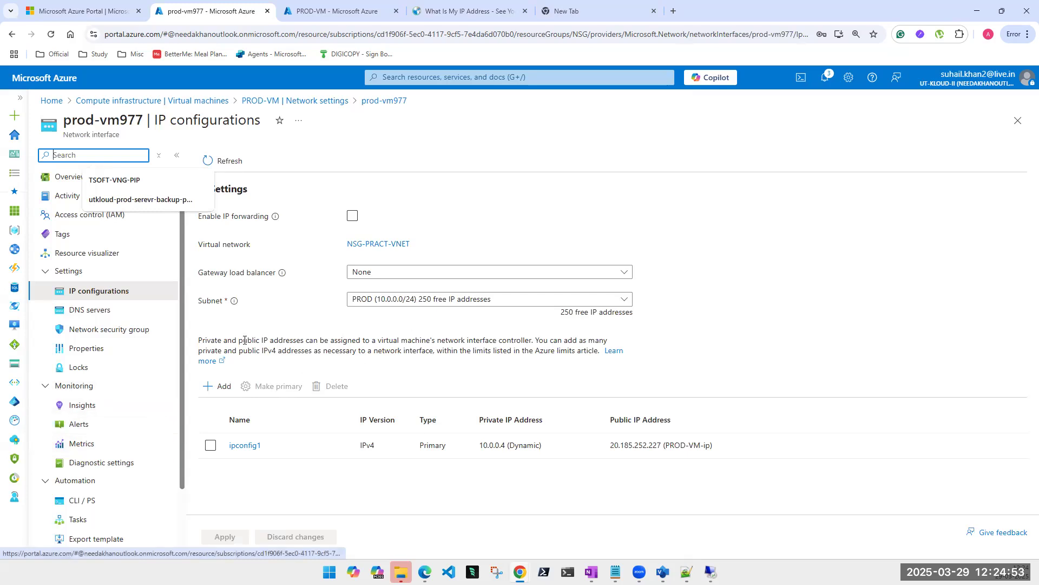
left_click(67, 183)
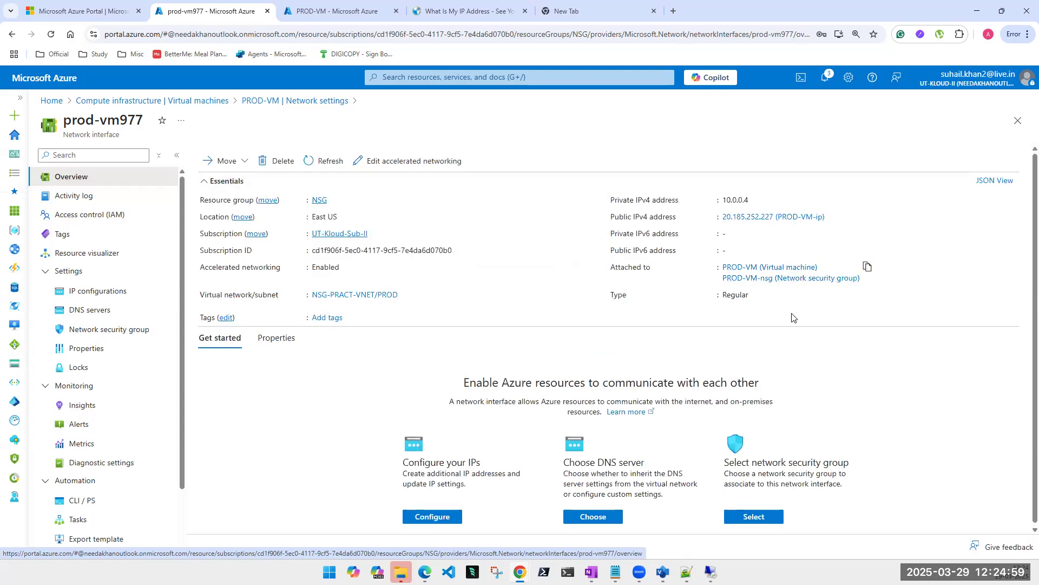
left_click(790, 278)
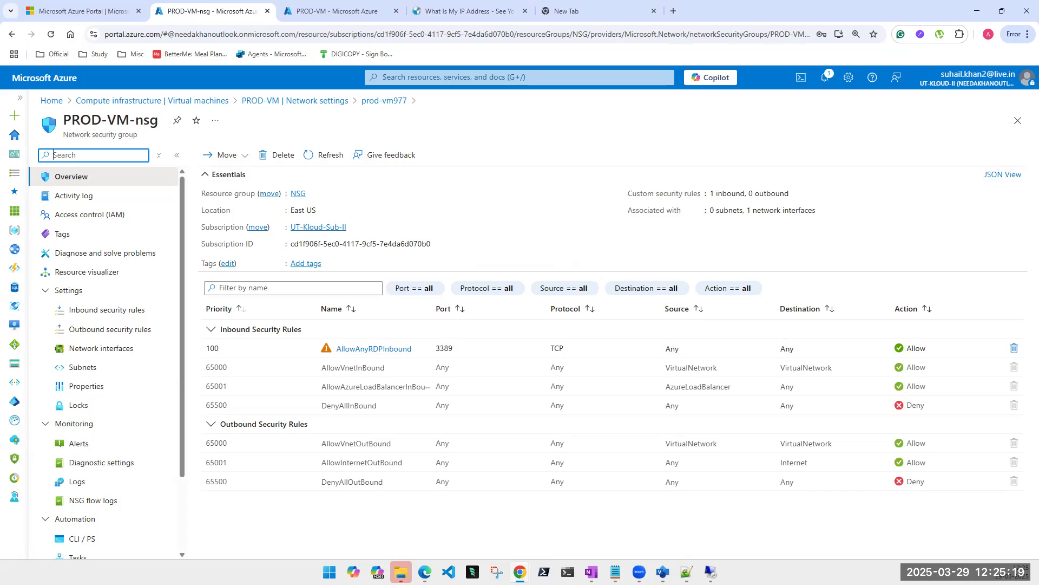
Switch to the What Is My IP Address page and dismiss the advertisement to look up this computer's public IP
left_click(461, 11)
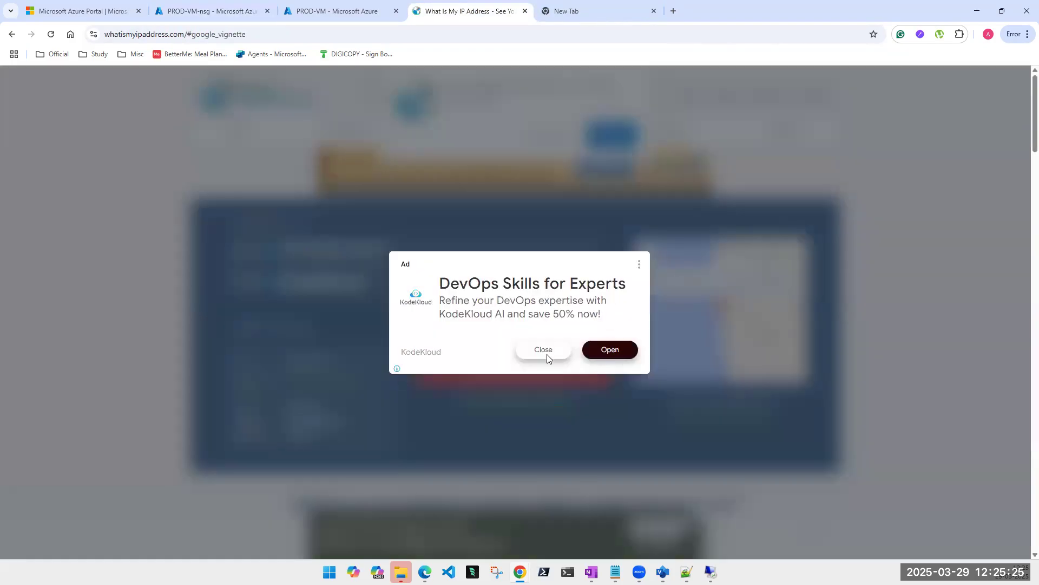
left_click(547, 353)
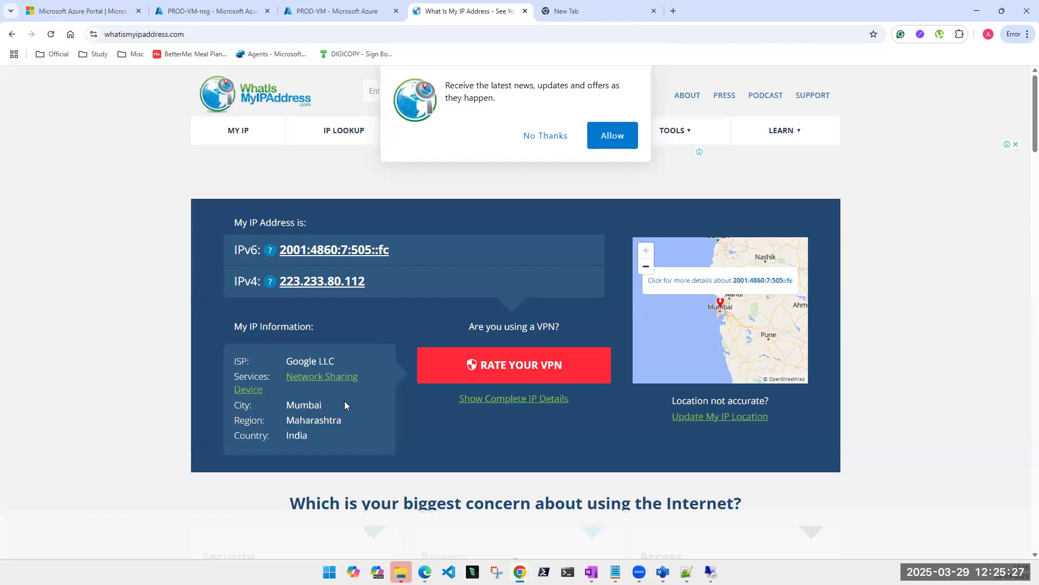